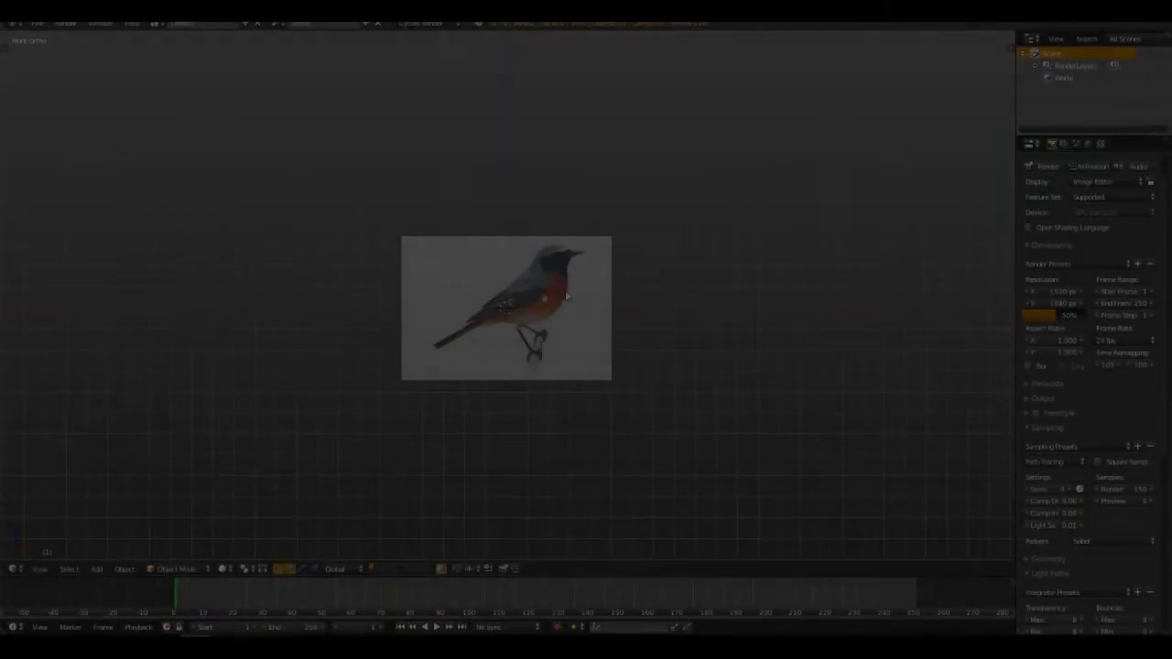
Step: Add a cube, rotate it to the bird's body and move its corner over the back
{"action": "scroll", "coordinate": [522, 298], "scroll_direction": "up", "scroll_amount": 5}
{"action": "key", "text": "shift+a"}
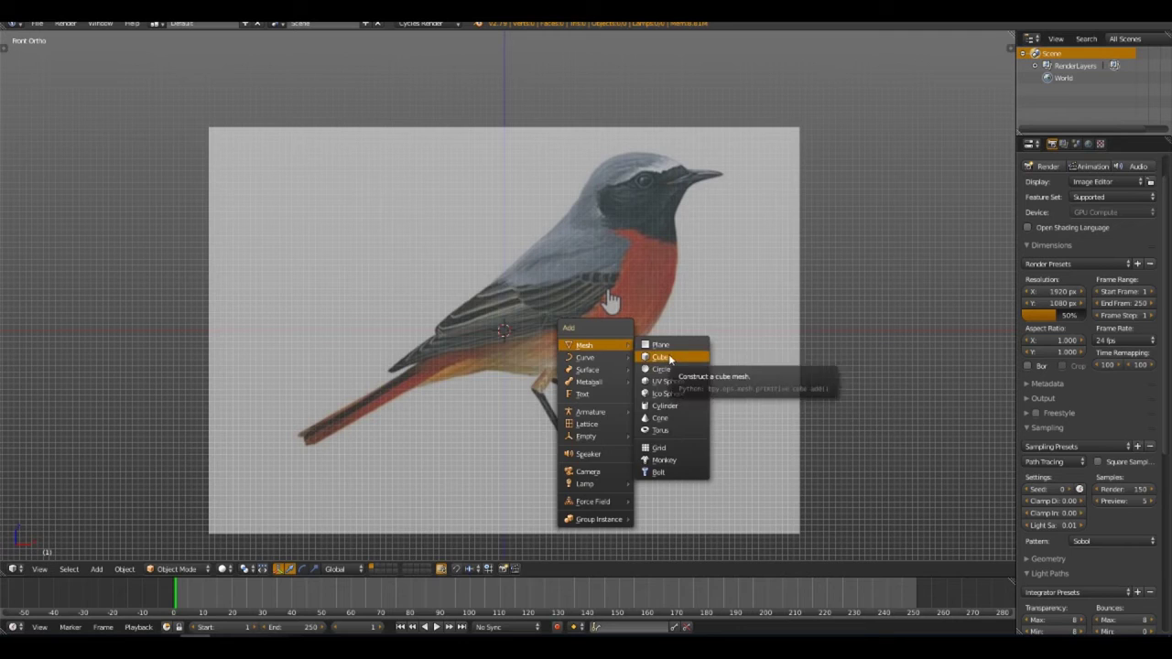
{"action": "left_click", "coordinate": [661, 356]}
{"action": "key", "text": "r"}
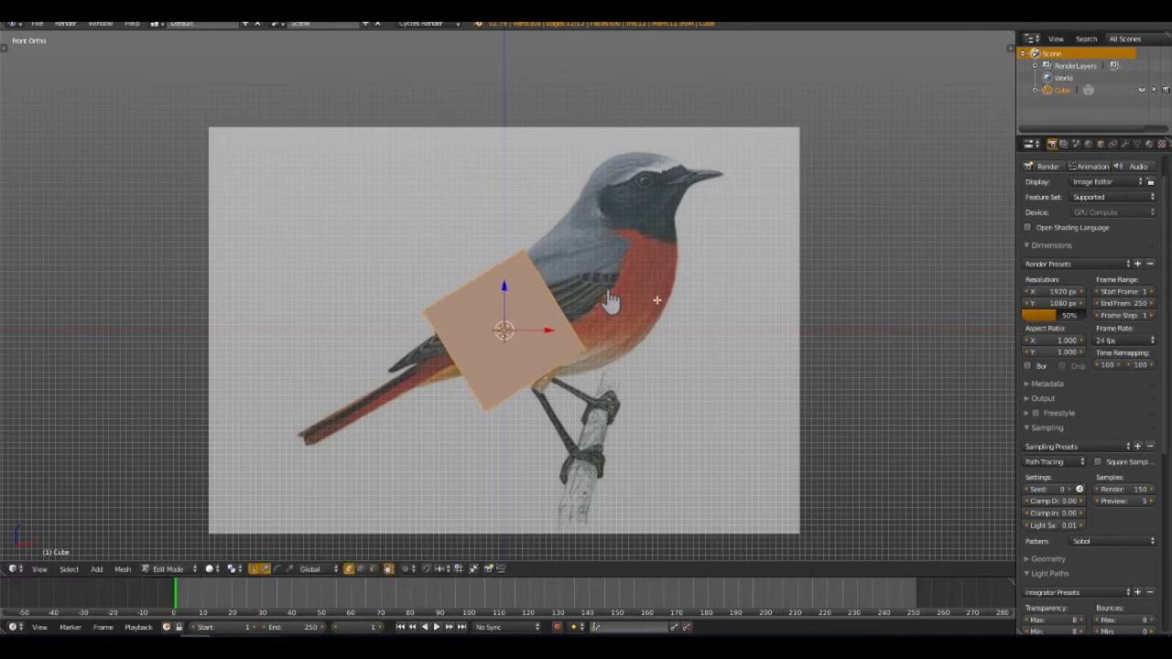
{"action": "key", "text": "g"}
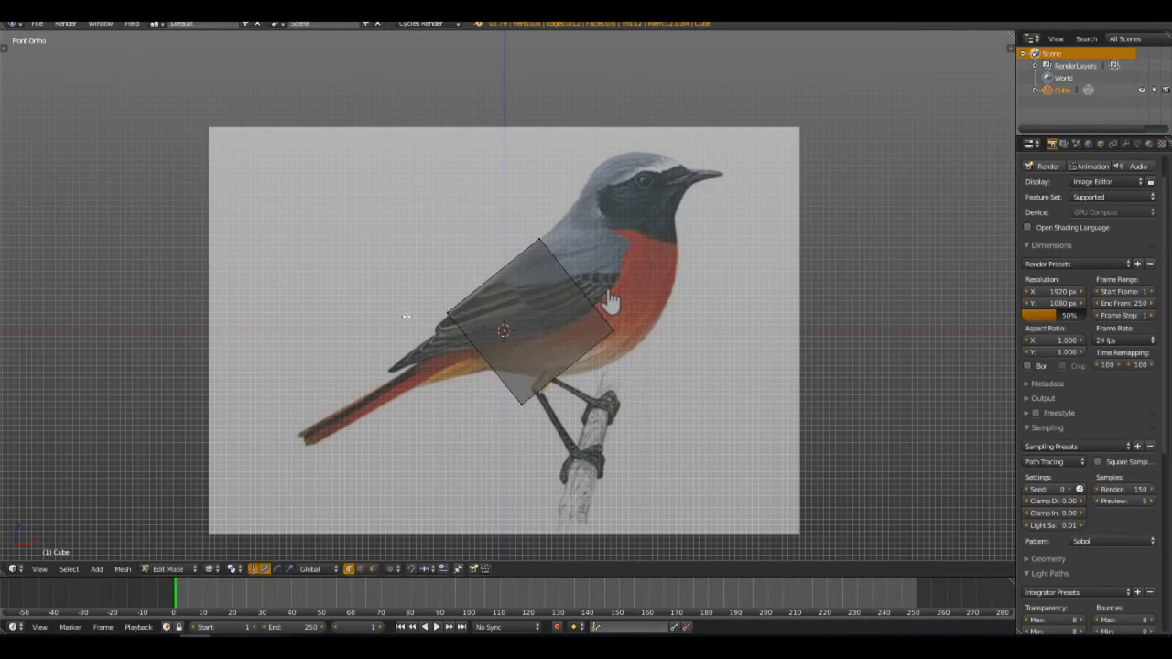
Step: Extrude a smaller tail section and merge the tail-end vertices together
{"action": "key", "text": "e"}
{"action": "key", "text": "s"}
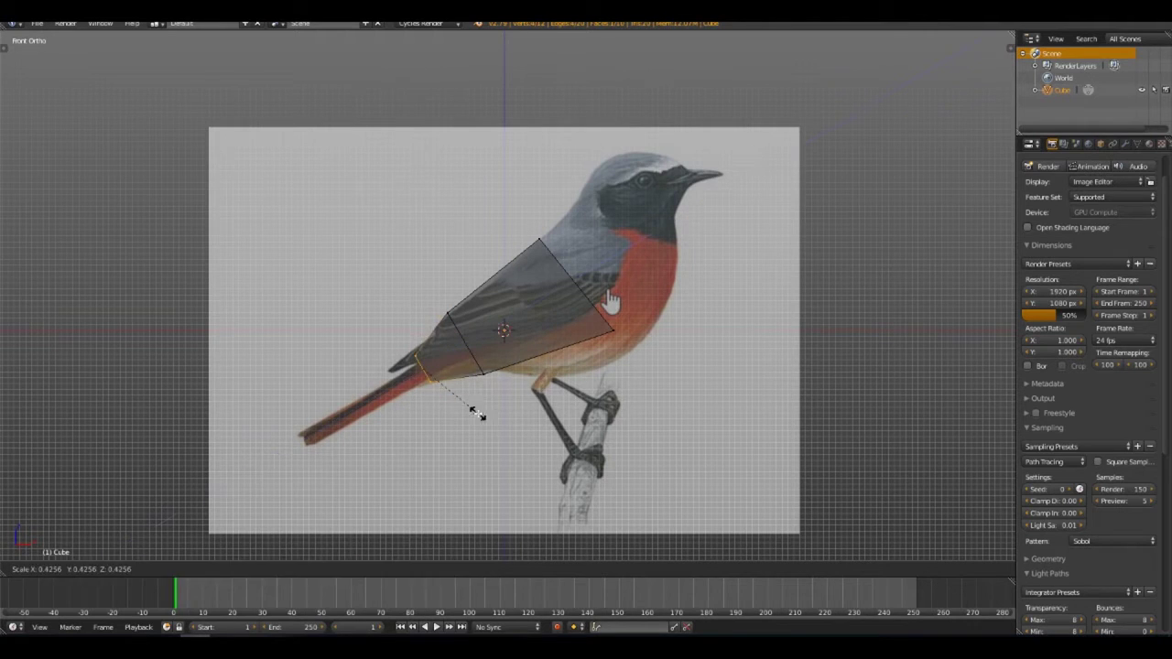
{"action": "left_click", "coordinate": [437, 447]}
{"action": "middle_click_drag", "start_coordinate": [436, 447], "coordinate": [424, 455]}
{"action": "key", "text": "alt+m"}
{"action": "left_click", "coordinate": [445, 430]}
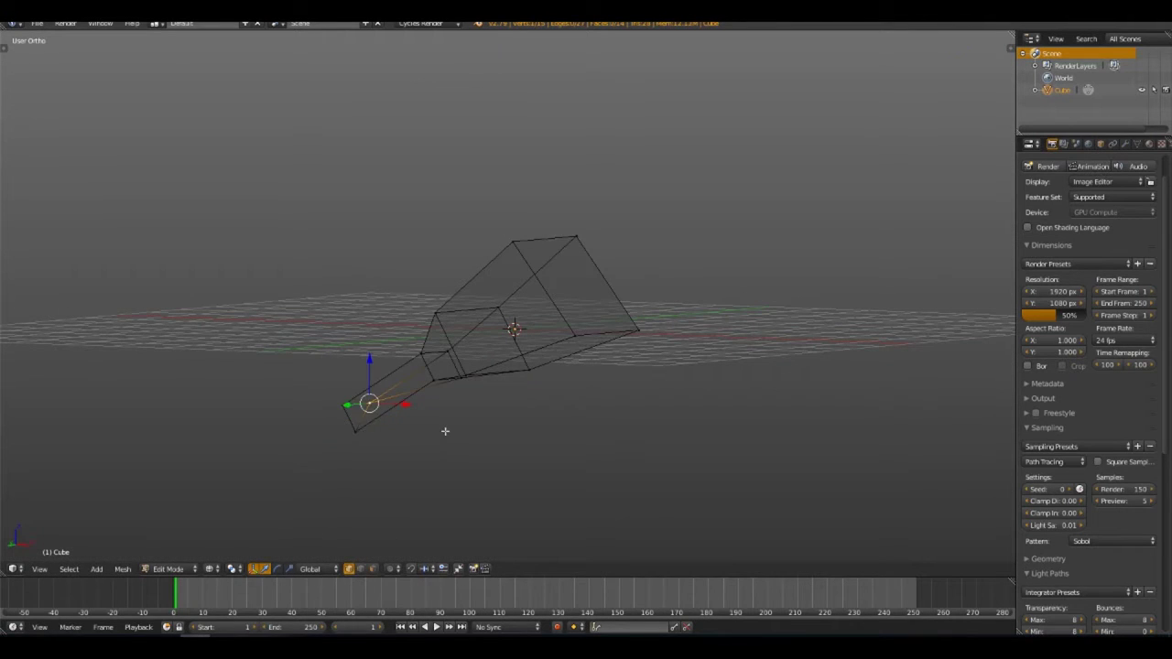
Step: In front view, add a new edge loop across the body
{"action": "key", "text": "KP_1"}
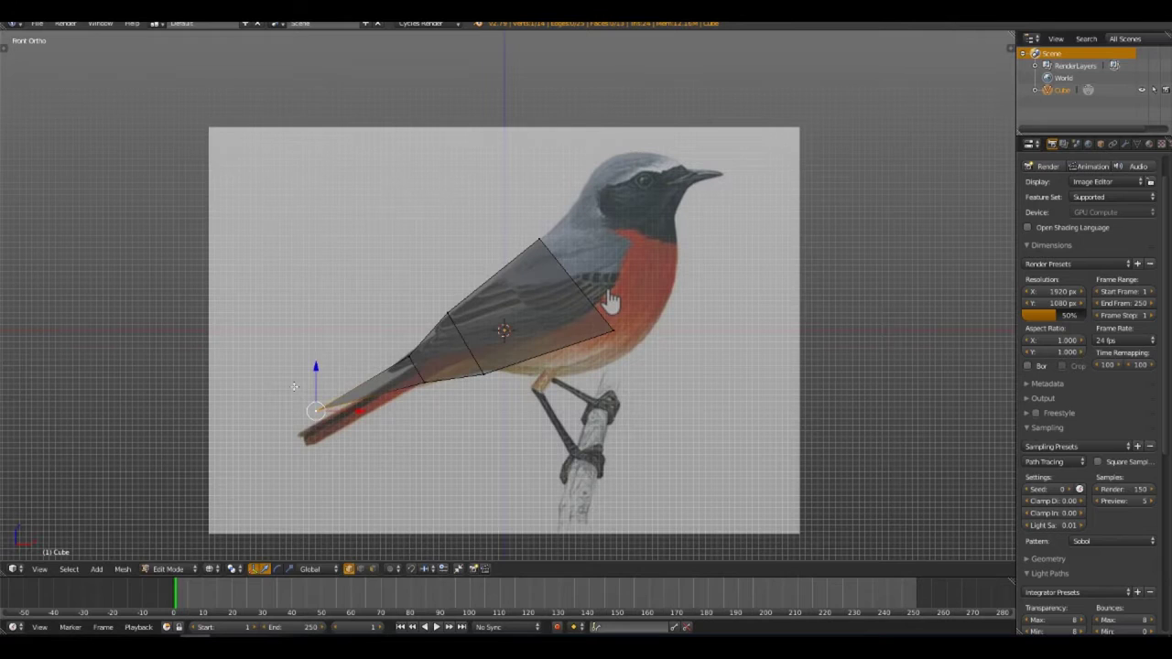
{"action": "key", "text": "shift+d"}
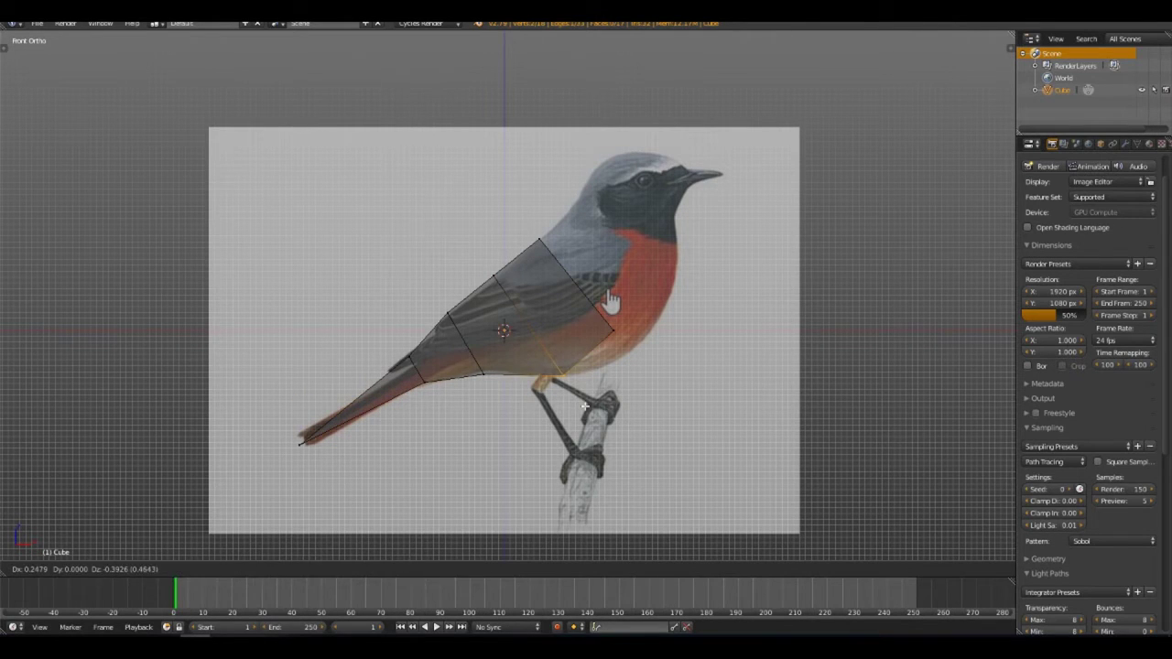
{"action": "left_click", "coordinate": [610, 302]}
Step: Select the top edge near the neck and extend it up toward the head
{"action": "mouse_move", "coordinate": [610, 302]}
{"action": "middle_mouse_down", "text": "shift"}
{"action": "mouse_move", "coordinate": [538, 346]}
{"action": "mouse_move", "coordinate": [506, 403]}
{"action": "middle_mouse_up", "text": "shift"}
{"action": "key", "text": "a"}
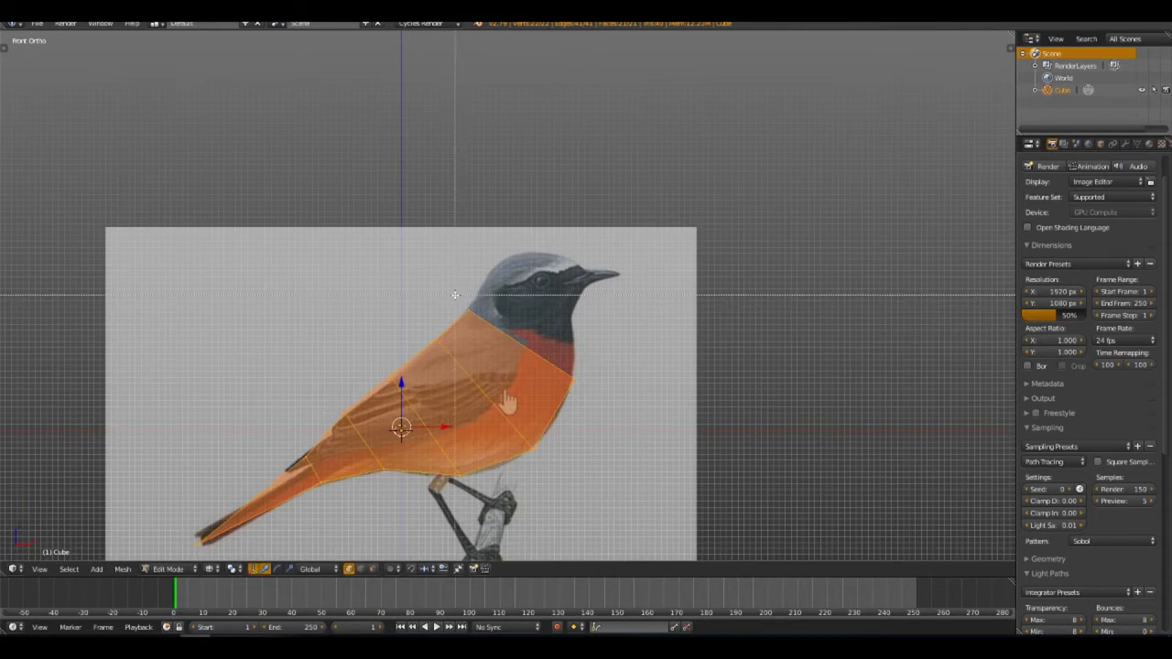
{"action": "key", "text": "a"}
{"action": "left_click", "coordinate": [558, 325], "text": "ctrl"}
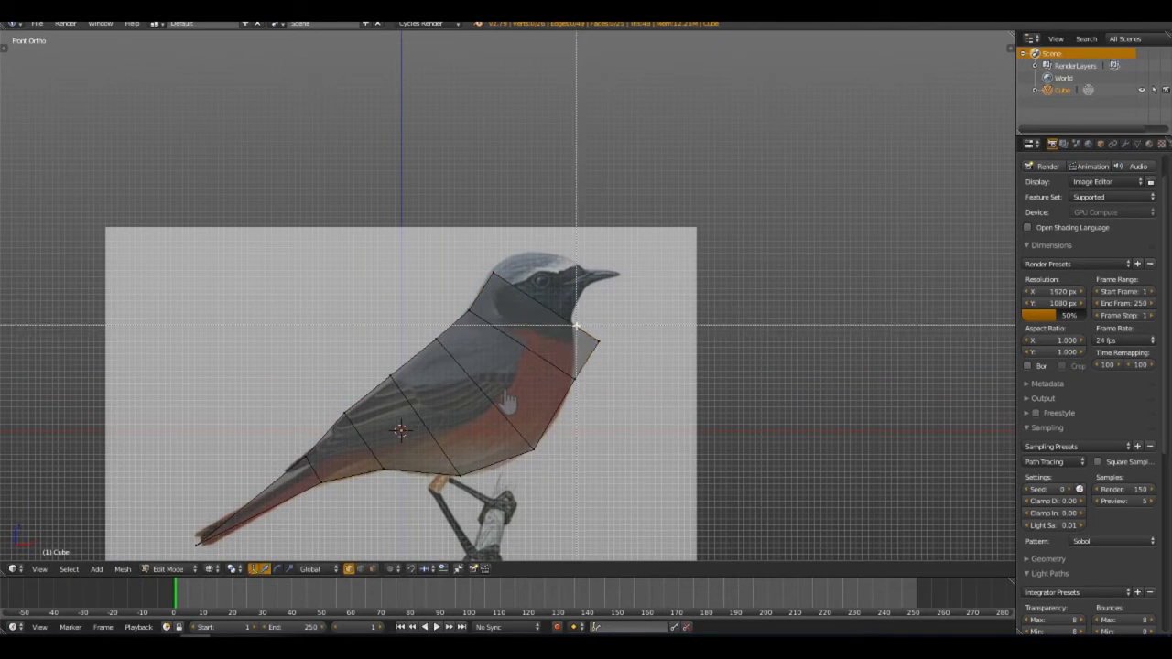
{"action": "key", "text": "g"}
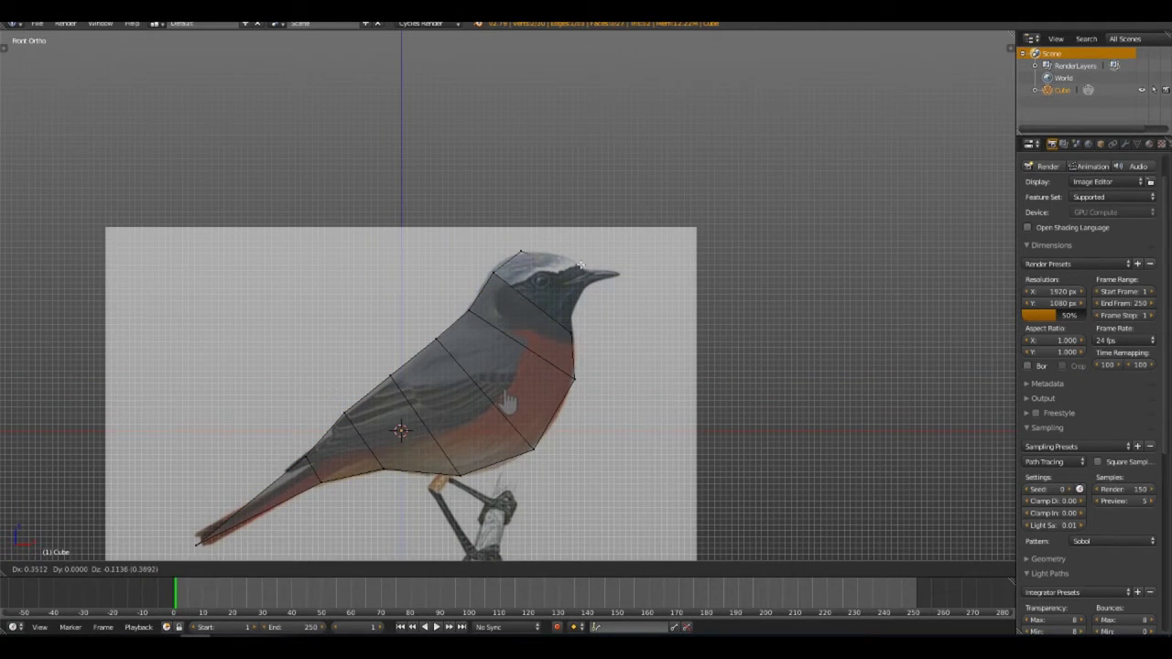
Step: Thicken the traced outline into a blocky body in solid shading, then view it from above
{"action": "middle_click_drag", "start_coordinate": [577, 325], "coordinate": [572, 337]}
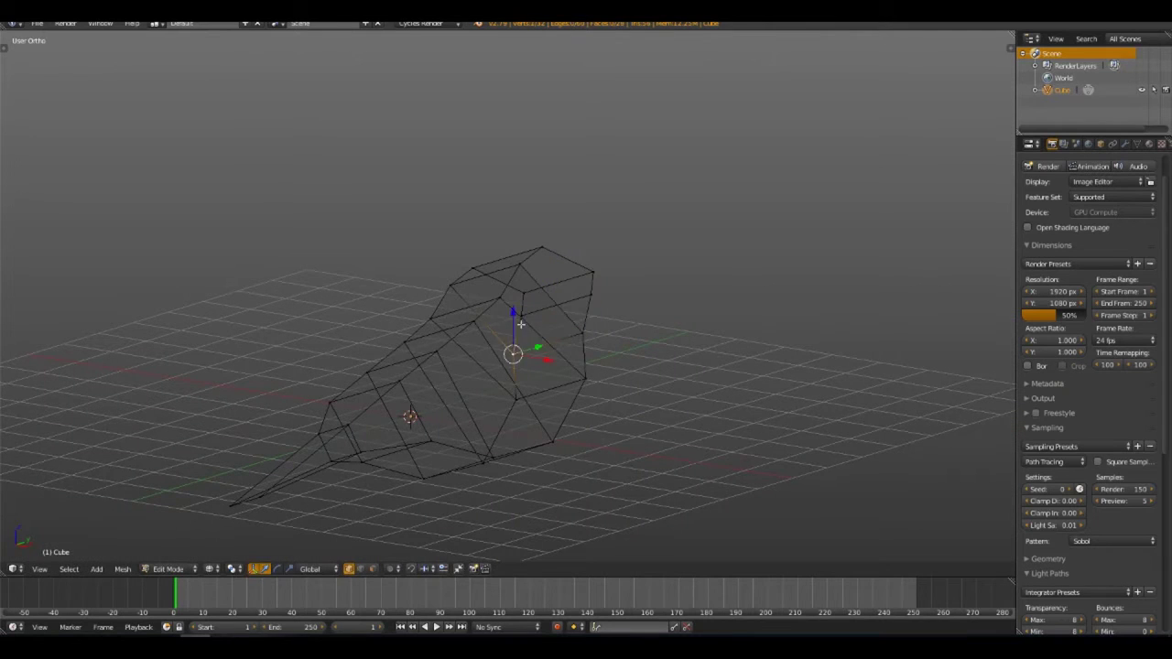
{"action": "middle_click_drag", "start_coordinate": [516, 280], "coordinate": [613, 335]}
{"action": "key", "text": "z"}
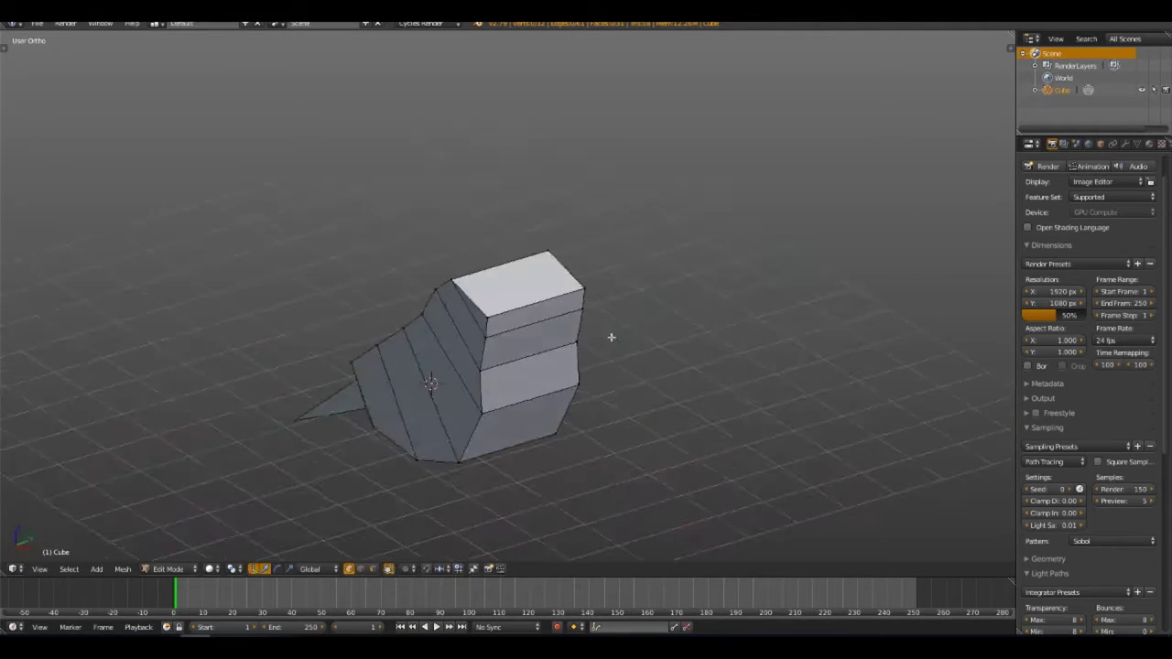
{"action": "key", "text": "x"}
{"action": "left_click", "coordinate": [476, 305]}
{"action": "mouse_move", "coordinate": [477, 306]}
{"action": "middle_mouse_down"}
{"action": "mouse_move", "coordinate": [477, 323]}
{"action": "mouse_move", "coordinate": [497, 275]}
{"action": "mouse_move", "coordinate": [699, 410]}
{"action": "mouse_move", "coordinate": [507, 372]}
{"action": "mouse_move", "coordinate": [428, 390]}
{"action": "middle_mouse_up"}
{"action": "key", "text": "KP_7"}
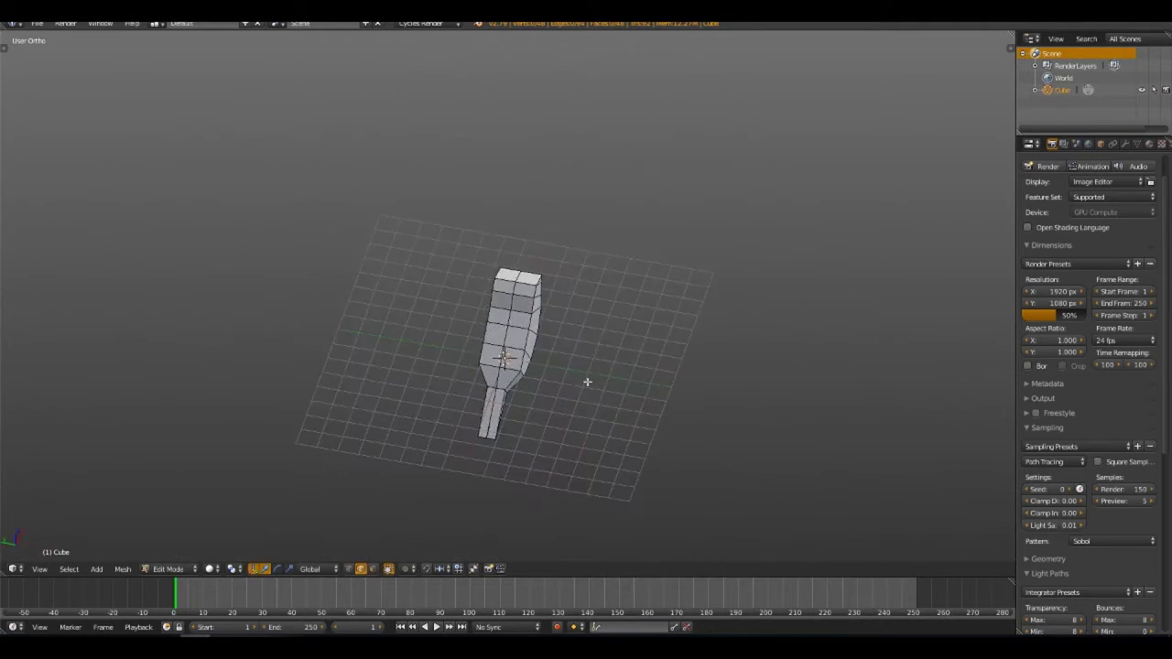
Step: Bisect the mesh down the middle and add a Mirror modifier to the body
{"action": "key", "text": "w"}
{"action": "left_click", "coordinate": [549, 296]}
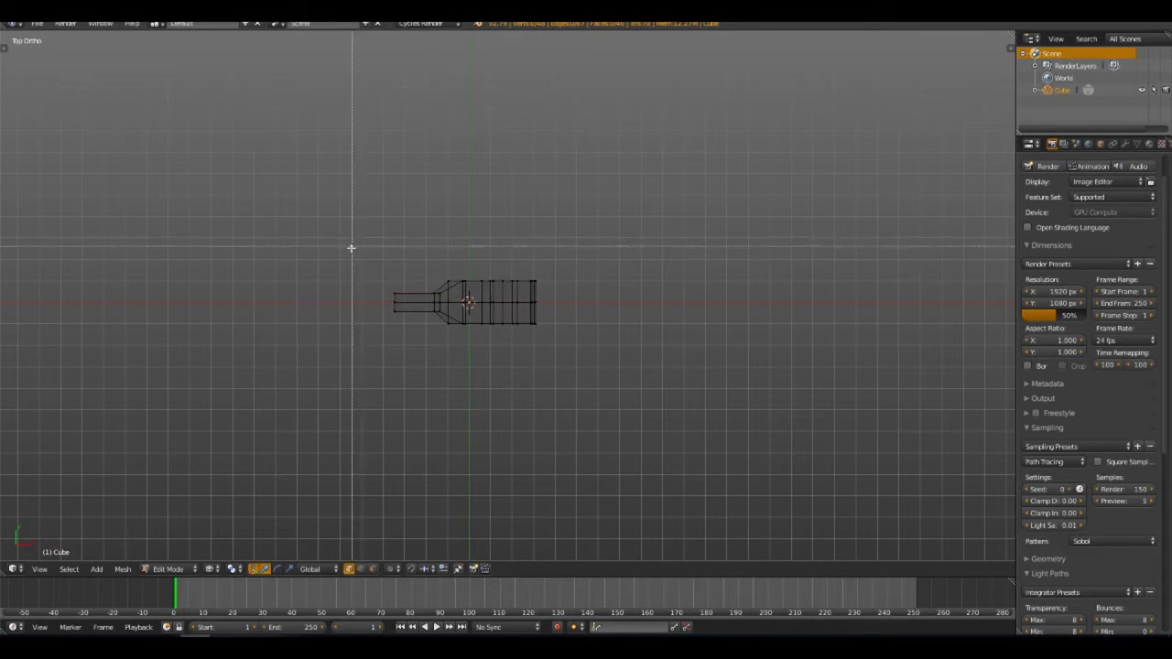
{"action": "key", "text": "a"}
{"action": "left_click", "coordinate": [1125, 143]}
{"action": "left_click", "coordinate": [1089, 184]}
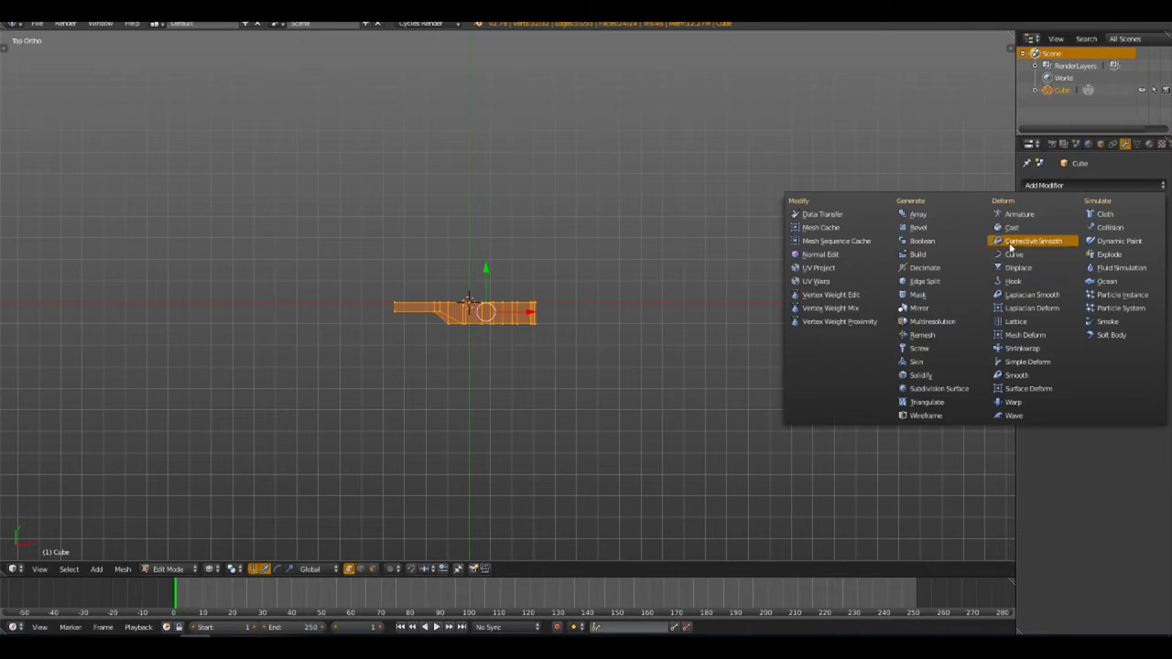
{"action": "left_click", "coordinate": [930, 314]}
Step: Reposition vertices so the mirrored outline matches the reference photo in front view
{"action": "mouse_move", "coordinate": [824, 303]}
{"action": "middle_mouse_down"}
{"action": "mouse_move", "coordinate": [610, 290]}
{"action": "mouse_move", "coordinate": [589, 266]}
{"action": "mouse_move", "coordinate": [425, 470]}
{"action": "middle_mouse_up"}
{"action": "key", "text": "a"}
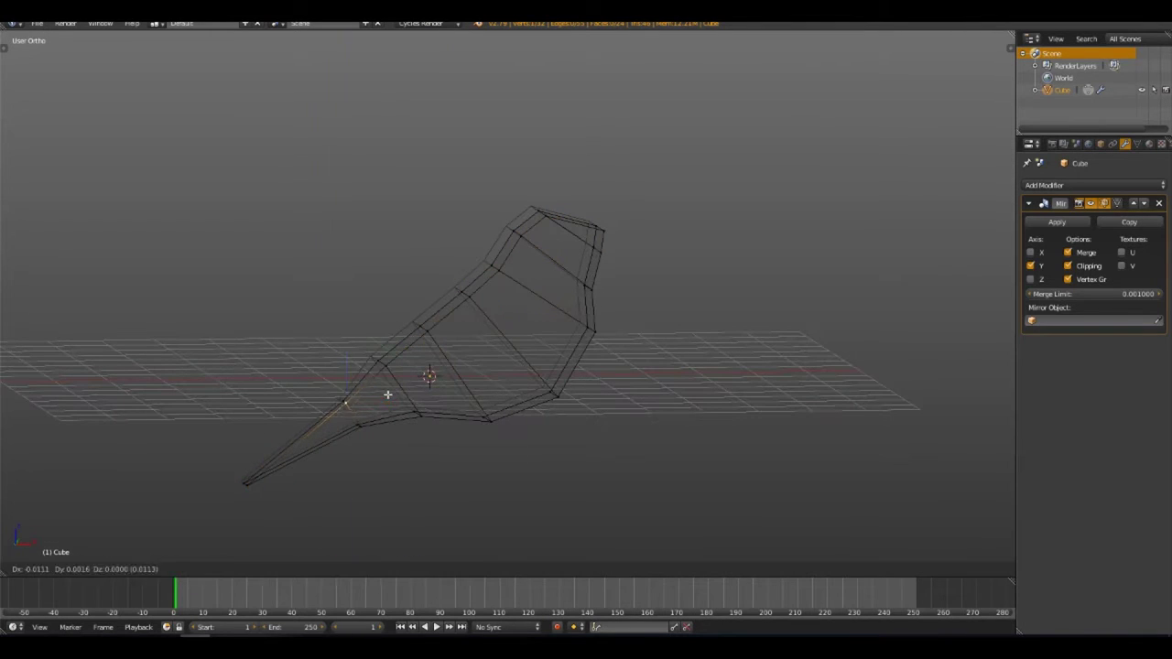
{"action": "left_click", "coordinate": [387, 395]}
{"action": "scroll", "coordinate": [429, 368], "scroll_direction": "up", "scroll_amount": 2}
{"action": "key", "text": "KP_1"}
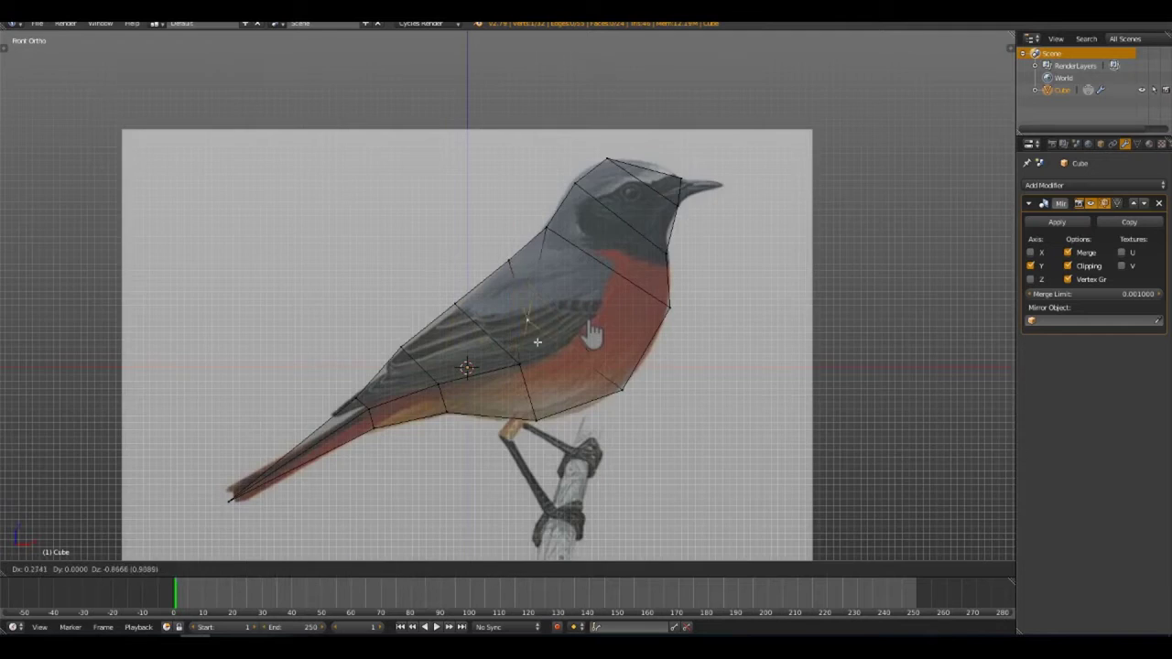
Step: Place the breast and neck vertices and shift vertices sideways along Y
{"action": "left_click", "coordinate": [569, 244]}
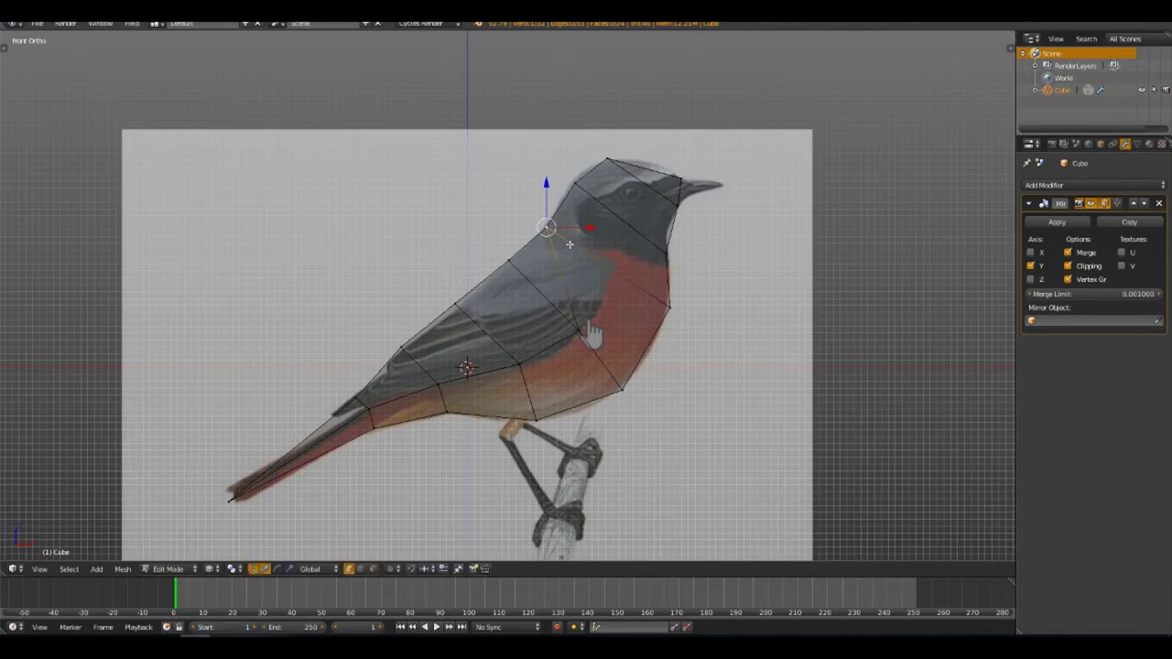
{"action": "right_click", "coordinate": [598, 211]}
{"action": "left_click", "coordinate": [602, 239]}
{"action": "mouse_move", "coordinate": [602, 239]}
{"action": "middle_mouse_down"}
{"action": "mouse_move", "coordinate": [616, 288]}
{"action": "mouse_move", "coordinate": [870, 290]}
{"action": "mouse_move", "coordinate": [680, 229]}
{"action": "mouse_move", "coordinate": [497, 222]}
{"action": "mouse_move", "coordinate": [518, 430]}
{"action": "mouse_move", "coordinate": [698, 421]}
{"action": "mouse_move", "coordinate": [606, 400]}
{"action": "mouse_move", "coordinate": [644, 418]}
{"action": "mouse_move", "coordinate": [424, 397]}
{"action": "mouse_move", "coordinate": [464, 435]}
{"action": "mouse_move", "coordinate": [488, 323]}
{"action": "middle_mouse_up"}
{"action": "key", "text": "g"}
{"action": "key", "text": "y"}
{"action": "left_click", "coordinate": [518, 434]}
{"action": "left_click", "coordinate": [509, 445]}
{"action": "left_click", "coordinate": [471, 367]}
Step: Adjust vertices vertically in solid shading, checking the shape from several angles
{"action": "key", "text": "z"}
{"action": "mouse_move", "coordinate": [471, 367]}
{"action": "middle_mouse_down"}
{"action": "mouse_move", "coordinate": [460, 351]}
{"action": "mouse_move", "coordinate": [458, 391]}
{"action": "mouse_move", "coordinate": [534, 233]}
{"action": "mouse_move", "coordinate": [606, 167]}
{"action": "mouse_move", "coordinate": [567, 274]}
{"action": "middle_mouse_up"}
{"action": "left_click", "coordinate": [556, 339]}
{"action": "mouse_move", "coordinate": [556, 339]}
{"action": "middle_mouse_down"}
{"action": "mouse_move", "coordinate": [337, 411]}
{"action": "mouse_move", "coordinate": [445, 411]}
{"action": "mouse_move", "coordinate": [405, 375]}
{"action": "mouse_move", "coordinate": [558, 392]}
{"action": "middle_mouse_up"}
{"action": "left_click", "coordinate": [398, 418]}
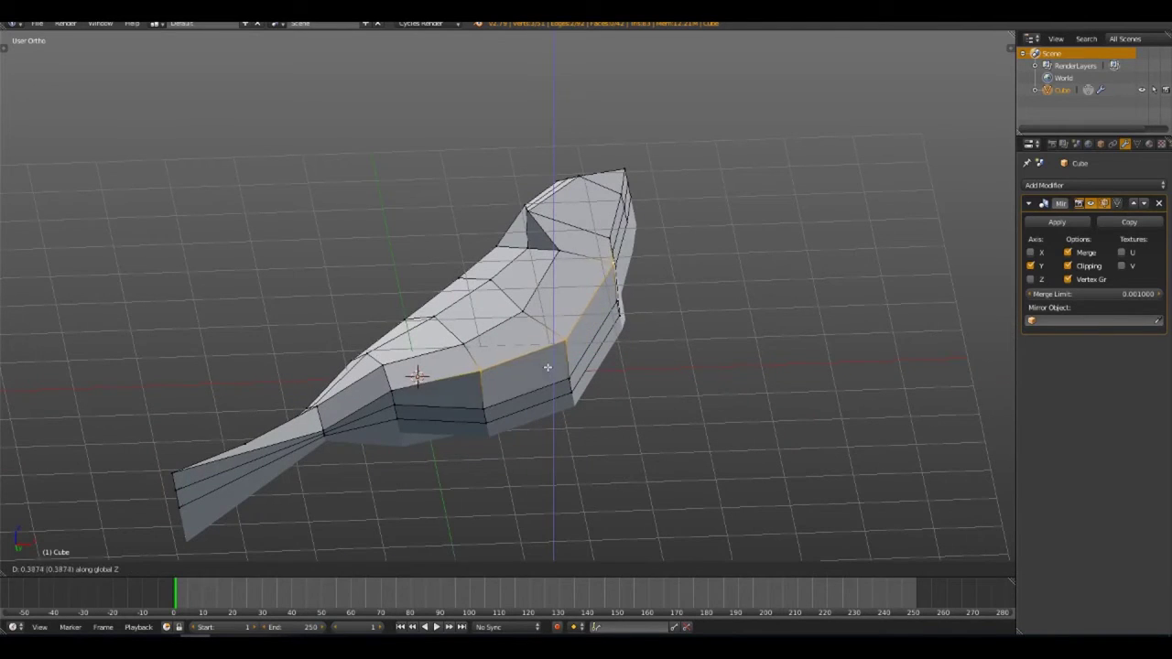
{"action": "left_click", "coordinate": [323, 418]}
{"action": "mouse_move", "coordinate": [323, 418]}
{"action": "middle_mouse_down"}
{"action": "mouse_move", "coordinate": [635, 326]}
{"action": "mouse_move", "coordinate": [611, 379]}
{"action": "mouse_move", "coordinate": [510, 396]}
{"action": "mouse_move", "coordinate": [609, 379]}
{"action": "mouse_move", "coordinate": [605, 366]}
{"action": "mouse_move", "coordinate": [552, 417]}
{"action": "mouse_move", "coordinate": [513, 394]}
{"action": "middle_mouse_up"}
{"action": "key", "text": "x"}
{"action": "left_click", "coordinate": [559, 393]}
{"action": "left_click", "coordinate": [604, 366]}
Step: Apply a mesh operation, then select a head face and reposition it in side view
{"action": "key", "text": "w"}
{"action": "left_click", "coordinate": [495, 376]}
{"action": "mouse_move", "coordinate": [567, 256]}
{"action": "middle_mouse_down"}
{"action": "mouse_move", "coordinate": [430, 302]}
{"action": "mouse_move", "coordinate": [556, 261]}
{"action": "middle_mouse_up"}
{"action": "left_click", "coordinate": [464, 281]}
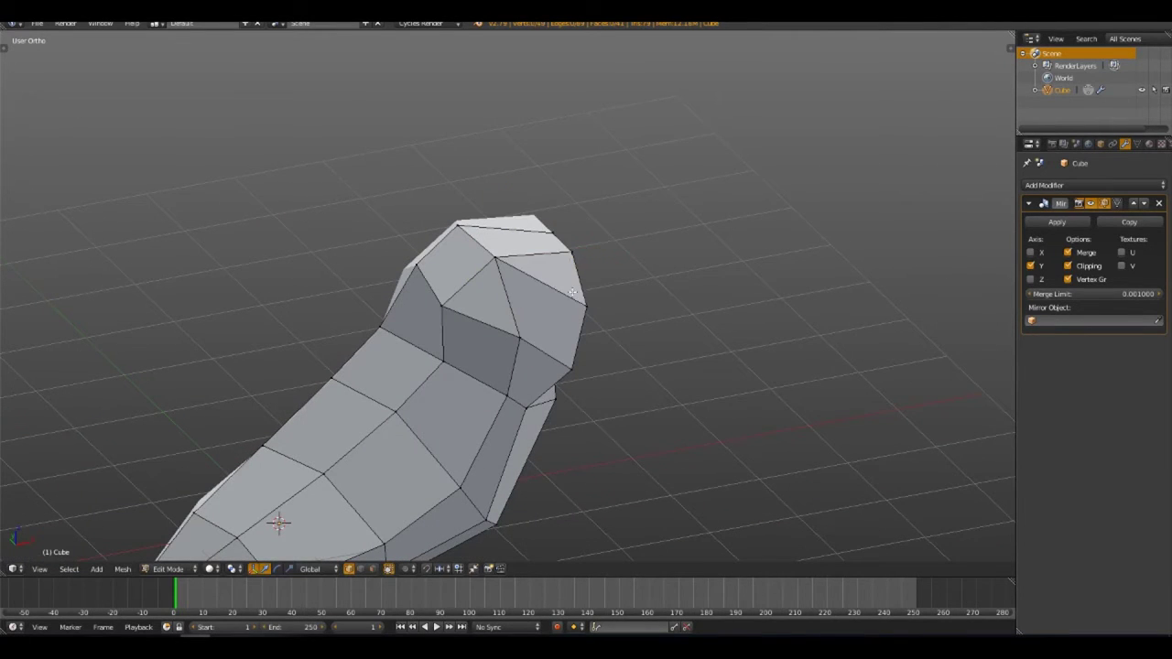
{"action": "key", "text": "KP_1"}
{"action": "key", "text": "KP_3"}
{"action": "key", "text": "g"}
{"action": "left_click", "coordinate": [452, 309]}
Step: Select and merge the vertices on the bird's head
{"action": "mouse_move", "coordinate": [451, 309]}
{"action": "middle_mouse_down"}
{"action": "mouse_move", "coordinate": [582, 352]}
{"action": "mouse_move", "coordinate": [556, 371]}
{"action": "mouse_move", "coordinate": [635, 261]}
{"action": "mouse_move", "coordinate": [549, 240]}
{"action": "middle_mouse_up"}
{"action": "key", "text": "g"}
{"action": "key", "text": "z"}
{"action": "key", "text": "z"}
{"action": "right_click", "coordinate": [583, 353]}
{"action": "right_click", "coordinate": [556, 371]}
{"action": "key", "text": "alt+m"}
{"action": "left_click", "coordinate": [557, 322]}
Step: Pull the beak vertex vertically into a point and review the bird from the rear
{"action": "key", "text": "g"}
{"action": "key", "text": "g"}
{"action": "key", "text": "z"}
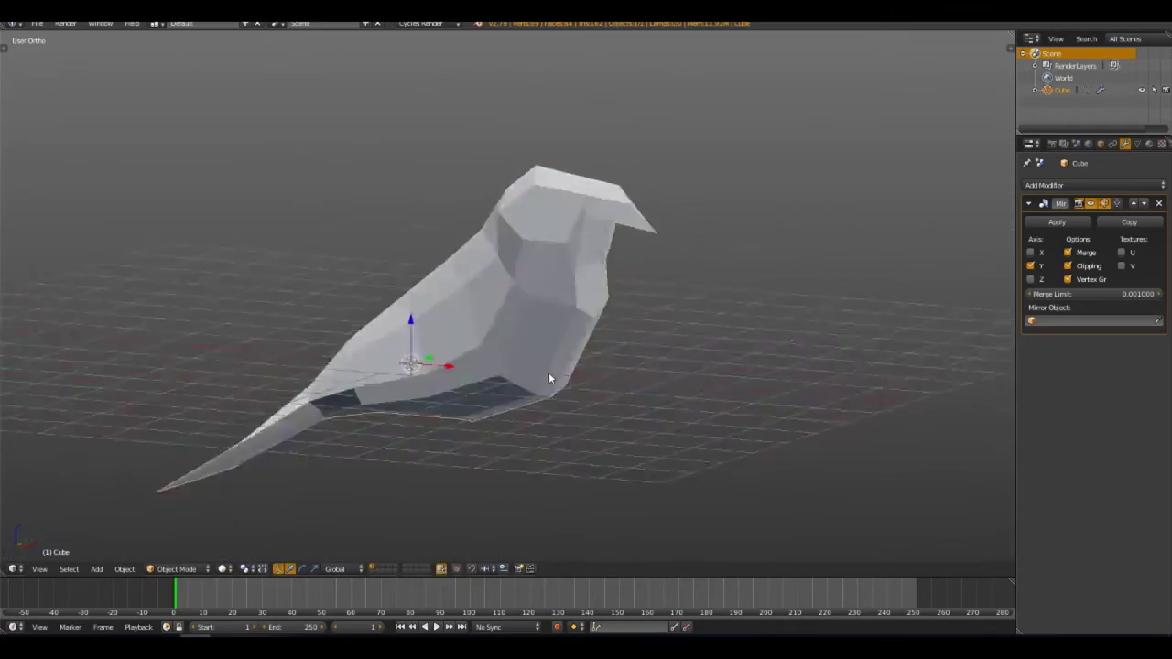
{"action": "middle_click_drag", "start_coordinate": [549, 378], "coordinate": [603, 290]}
{"action": "key", "text": "Tab"}
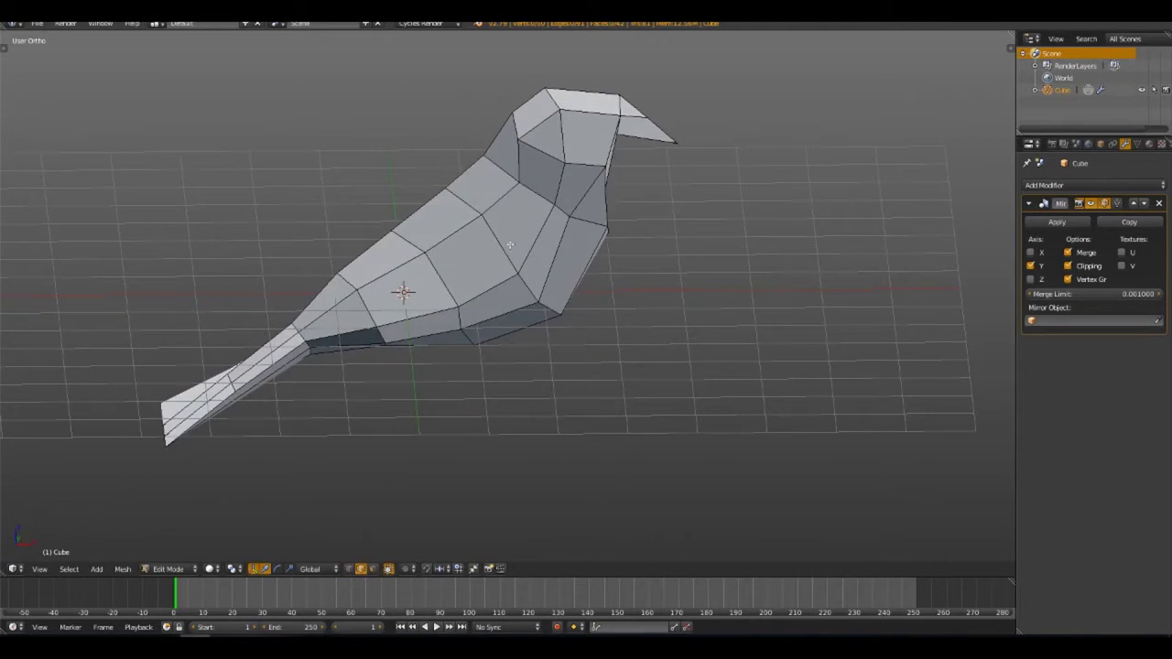
Step: Turn on X-ray over the front reference and switch to vertex selection
{"action": "right_click", "coordinate": [448, 252]}
{"action": "key", "text": "KP_1"}
{"action": "left_click", "coordinate": [367, 569]}
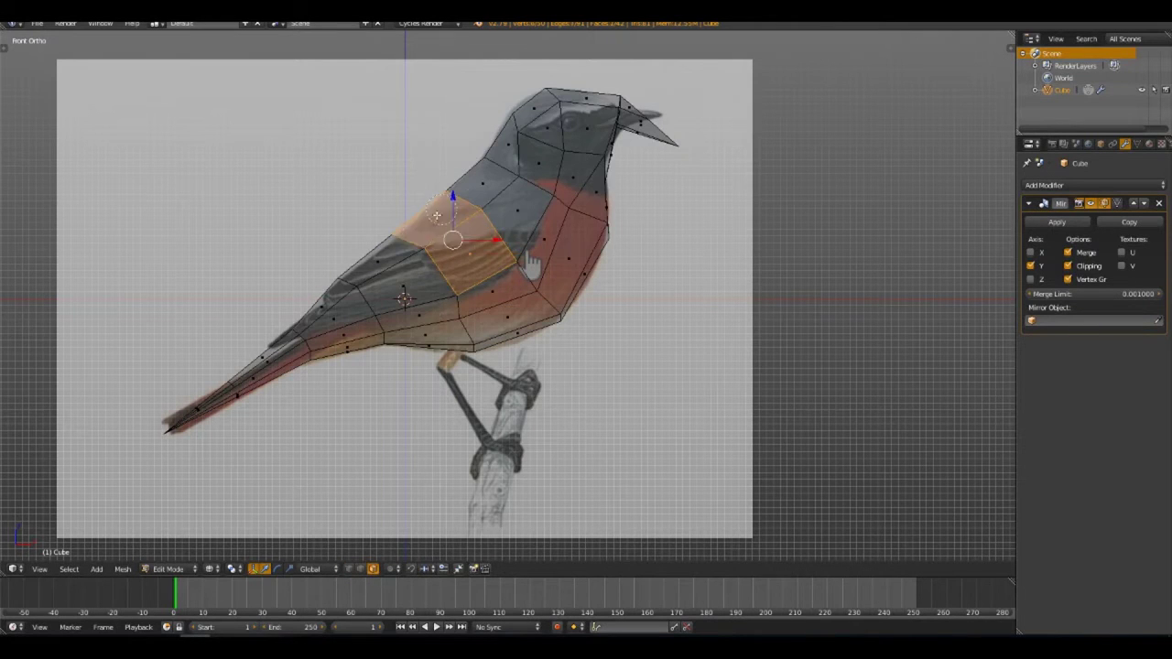
{"action": "mouse_move", "coordinate": [344, 299]}
{"action": "middle_mouse_down"}
{"action": "mouse_move", "coordinate": [497, 230]}
{"action": "mouse_move", "coordinate": [570, 233]}
{"action": "mouse_move", "coordinate": [472, 429]}
{"action": "middle_mouse_up"}
{"action": "key", "text": "z"}
{"action": "key", "text": "a"}
{"action": "scroll", "coordinate": [472, 428], "scroll_direction": "up", "scroll_amount": 4}
{"action": "key", "text": "1"}
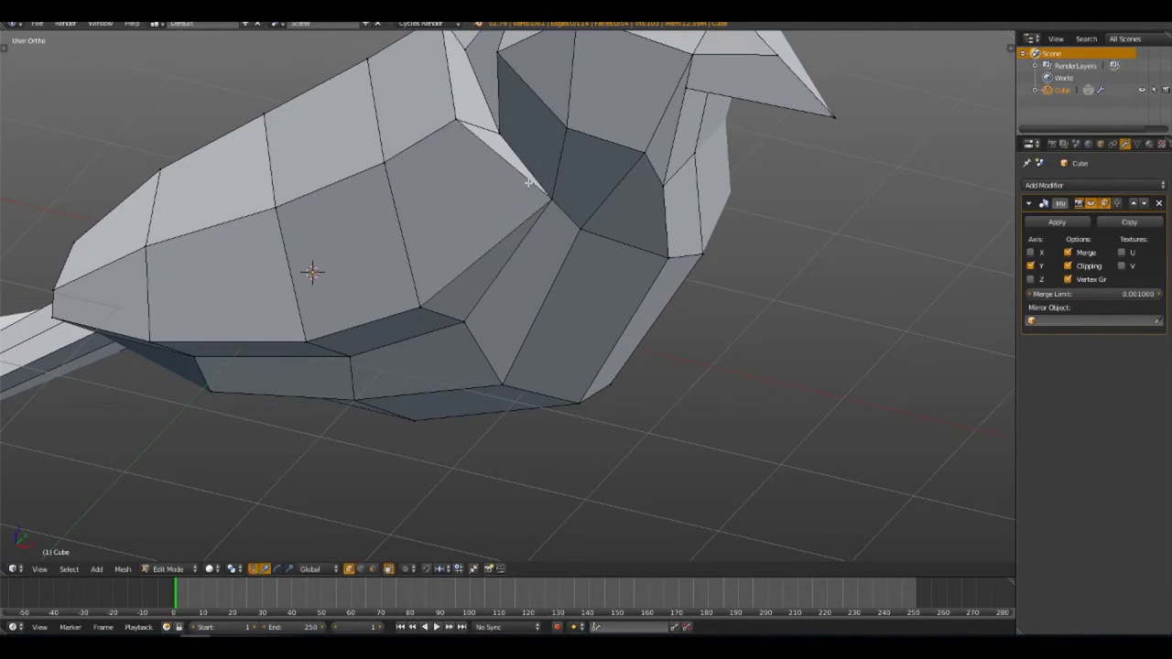
Step: Select the edge loop along the wing, checking from underneath and front views
{"action": "middle_click_drag", "start_coordinate": [503, 137], "coordinate": [537, 344]}
{"action": "key", "text": "a"}
{"action": "key", "text": "a"}
{"action": "mouse_move", "coordinate": [572, 175]}
{"action": "middle_mouse_down"}
{"action": "mouse_move", "coordinate": [387, 387]}
{"action": "mouse_move", "coordinate": [668, 303]}
{"action": "middle_mouse_up"}
{"action": "right_click", "coordinate": [667, 303], "text": "alt"}
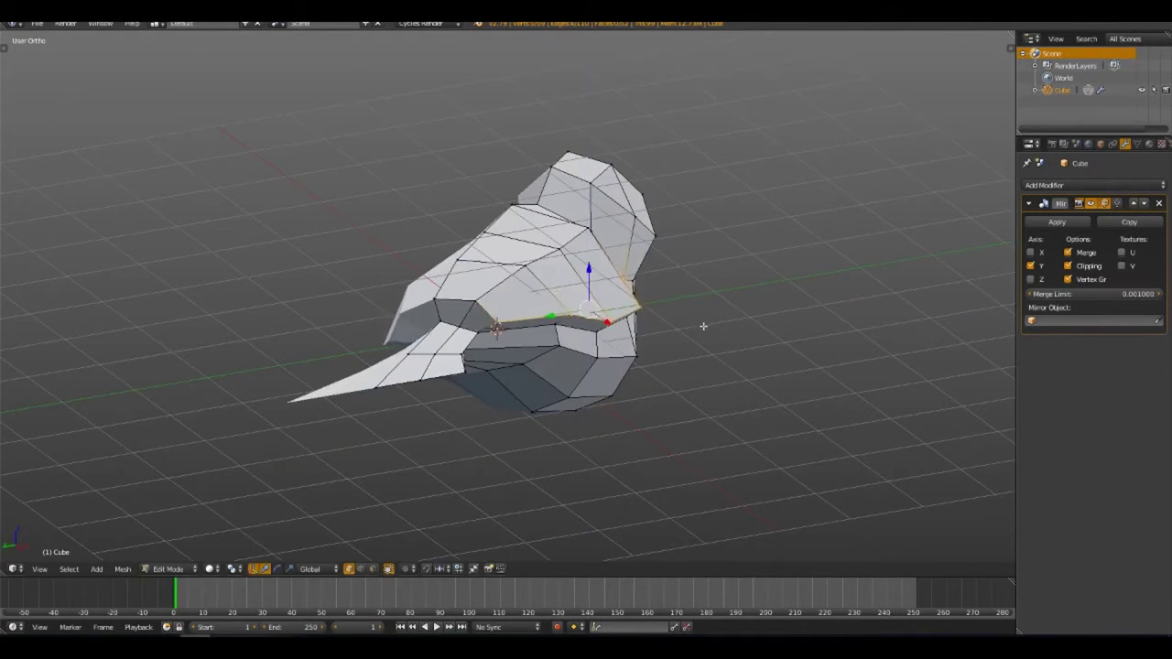
{"action": "scroll", "coordinate": [424, 363], "scroll_direction": "up", "scroll_amount": 2}
{"action": "key", "text": "KP_1"}
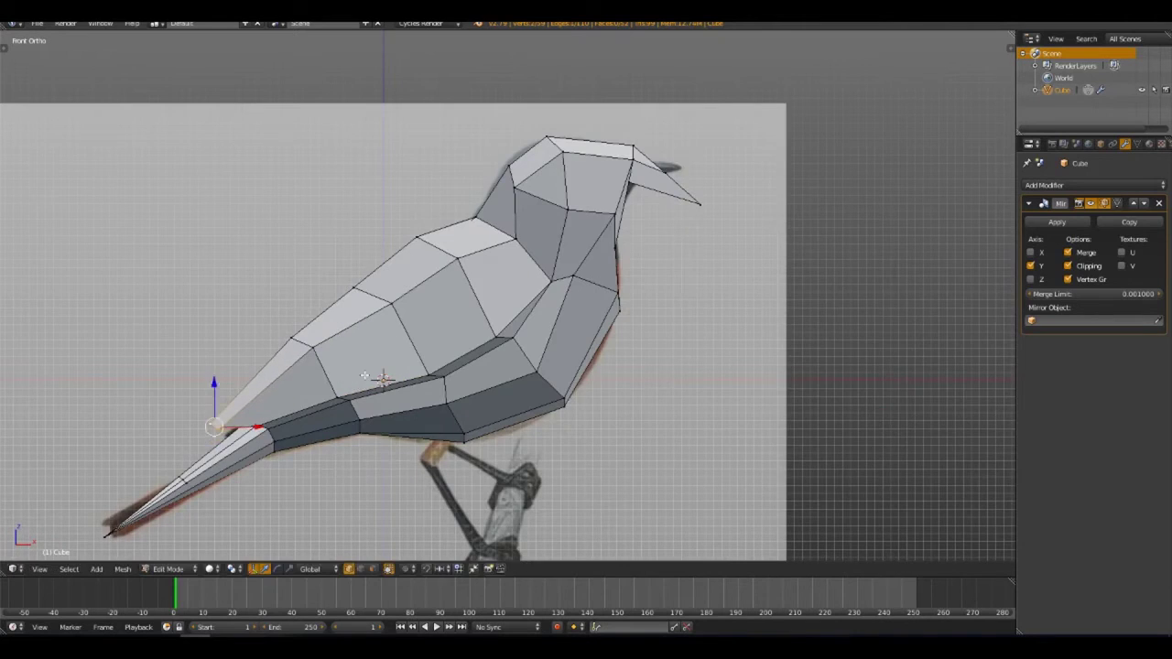
{"action": "middle_click_drag", "start_coordinate": [396, 345], "coordinate": [415, 394]}
{"action": "key", "text": "a"}
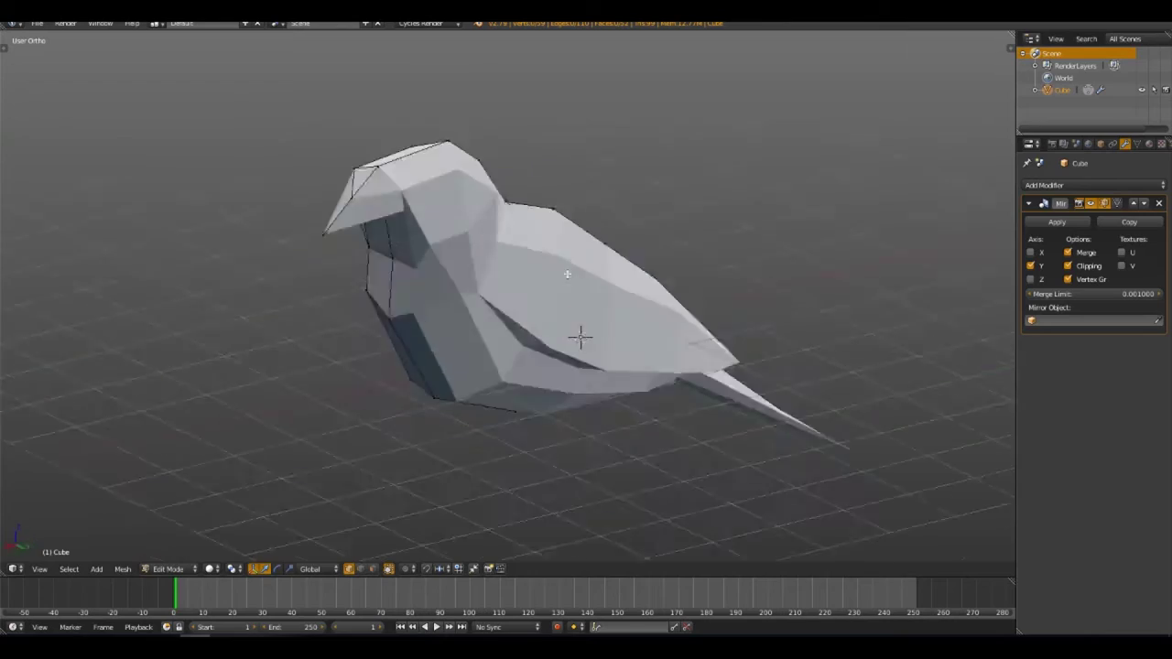
Step: Move a head vertex into place in the front reference view
{"action": "middle_click_drag", "start_coordinate": [912, 150], "coordinate": [540, 256]}
{"action": "right_click", "coordinate": [537, 256]}
{"action": "key", "text": "KP_1"}
{"action": "key", "text": "g"}
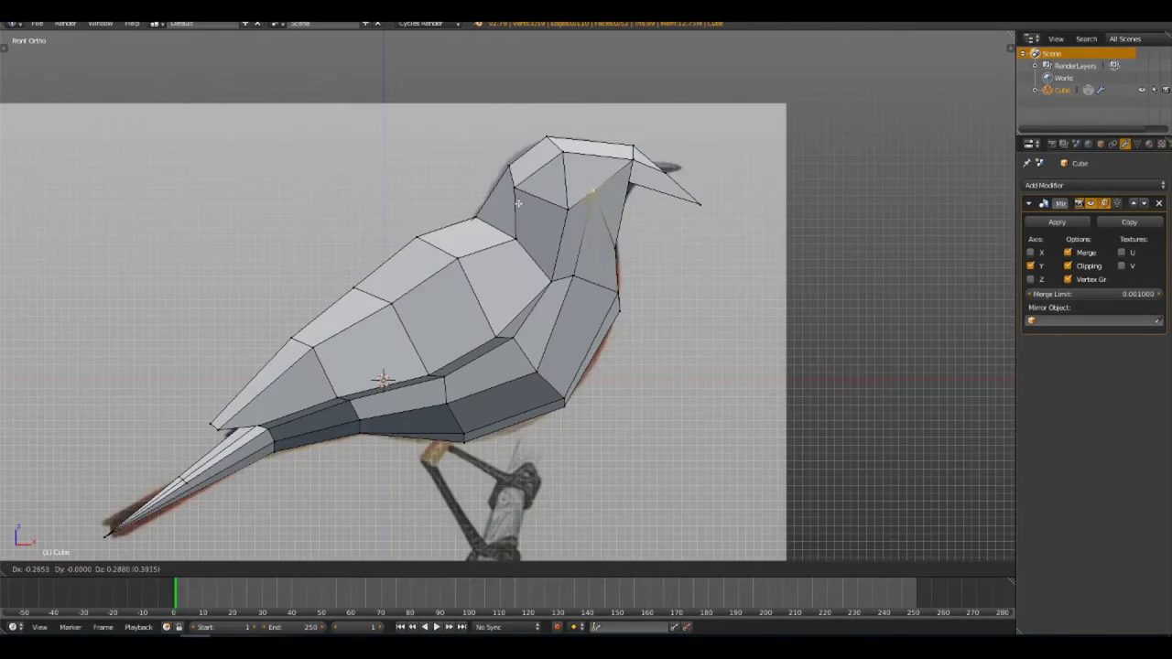
{"action": "key", "text": "Tab"}
Step: Knife-cut a new edge from the beak vertex back across the head
{"action": "mouse_move", "coordinate": [700, 217]}
{"action": "middle_mouse_down"}
{"action": "mouse_move", "coordinate": [705, 285]}
{"action": "mouse_move", "coordinate": [596, 254]}
{"action": "mouse_move", "coordinate": [575, 218]}
{"action": "middle_mouse_up"}
{"action": "key", "text": "KP_1"}
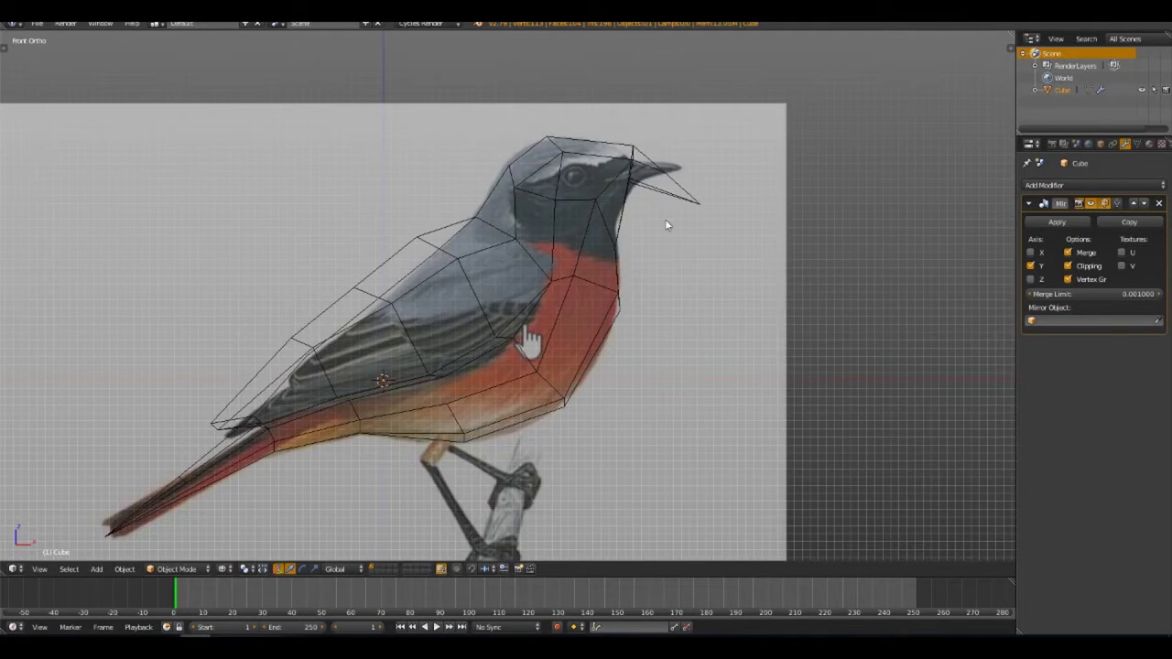
{"action": "middle_click_drag", "start_coordinate": [665, 224], "coordinate": [638, 215]}
{"action": "key", "text": "z"}
{"action": "key", "text": "Tab"}
{"action": "right_click", "coordinate": [617, 220]}
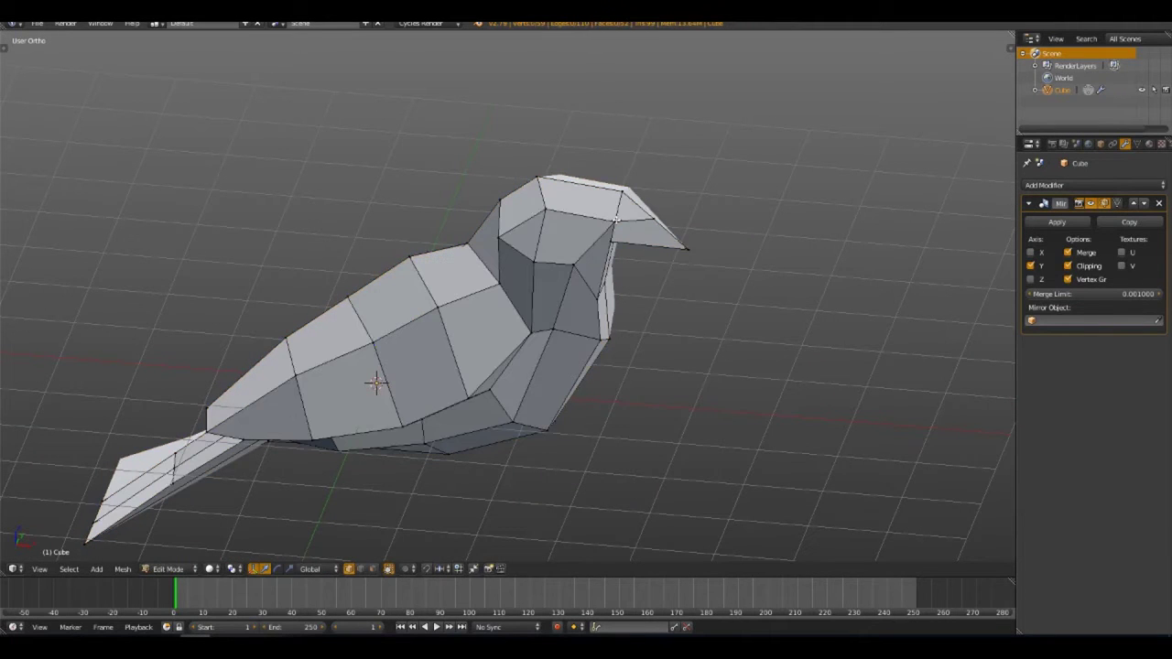
{"action": "key", "text": "k"}
{"action": "left_click", "coordinate": [614, 222]}
{"action": "left_click", "coordinate": [510, 231]}
{"action": "key", "text": "Return"}
Step: Reposition the beak vertex in side view and return to Object Mode
{"action": "mouse_move", "coordinate": [510, 231]}
{"action": "middle_mouse_down"}
{"action": "mouse_move", "coordinate": [442, 195]}
{"action": "mouse_move", "coordinate": [604, 217]}
{"action": "middle_mouse_up"}
{"action": "key", "text": "KP_3"}
{"action": "key", "text": "g"}
{"action": "left_click", "coordinate": [429, 158]}
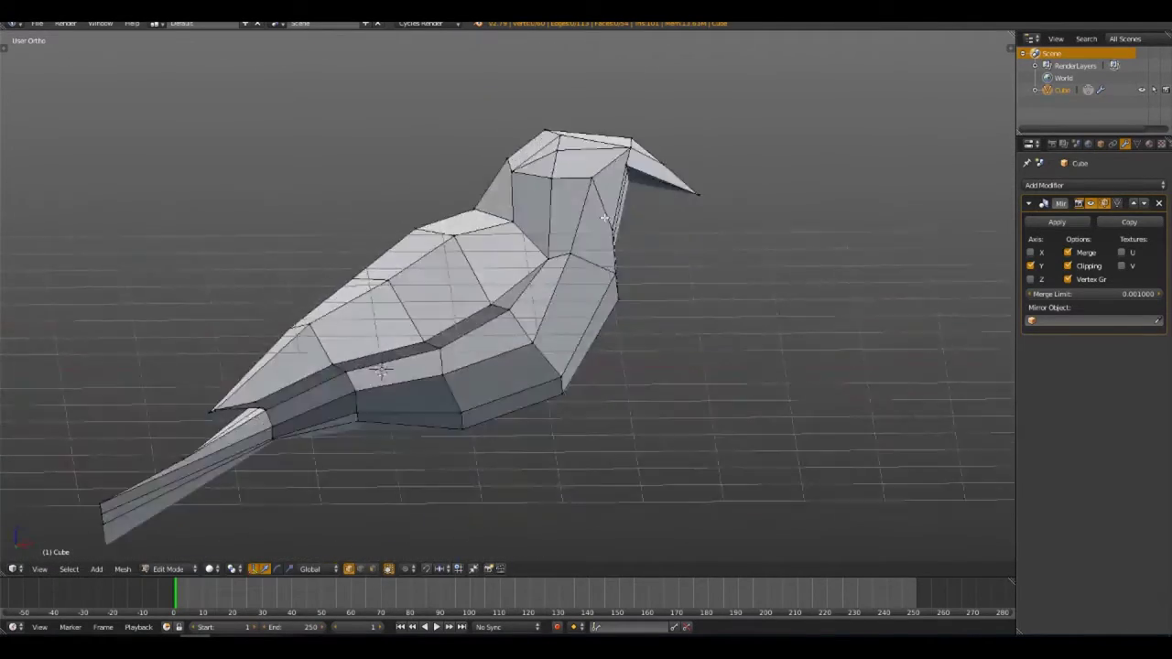
{"action": "key", "text": "Tab"}
{"action": "scroll", "coordinate": [552, 328], "scroll_direction": "down", "scroll_amount": 5}
{"action": "middle_click_drag", "start_coordinate": [552, 327], "coordinate": [623, 392]}
Step: Launch paint.net through system search
{"action": "key", "text": "super"}
{"action": "type", "text": "paint"}
{"action": "key", "text": "Return"}
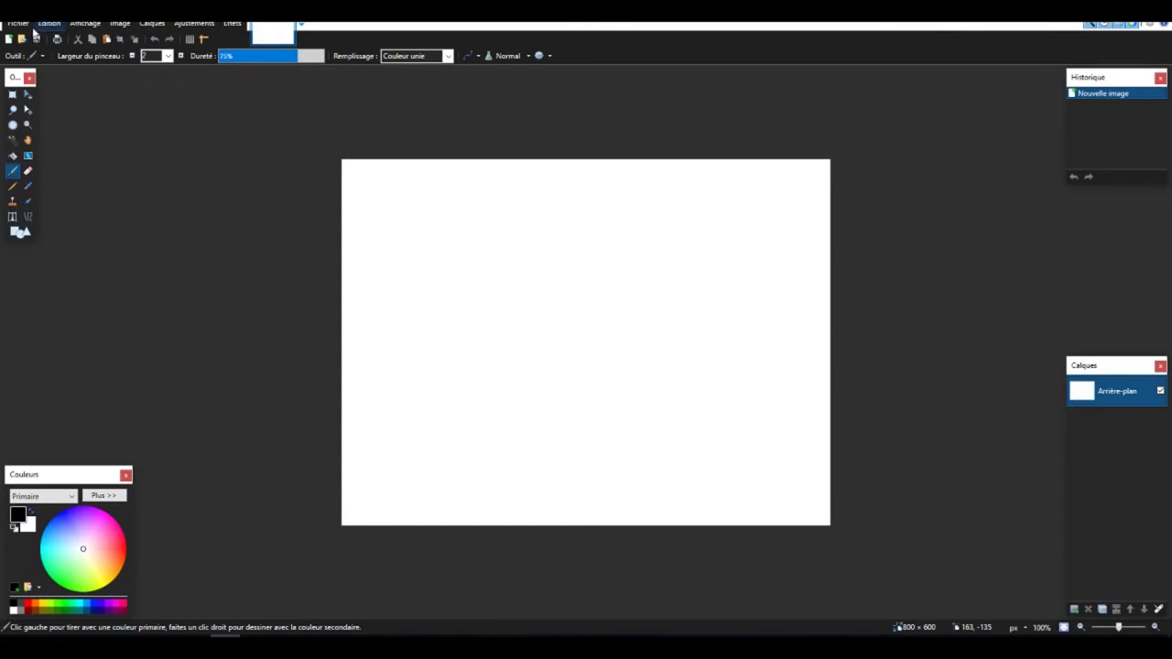
Step: Create a new 64×64 image and rectangle-select a 12-pixel strip along its left edge
{"action": "left_click", "coordinate": [19, 23]}
{"action": "left_click", "coordinate": [32, 38]}
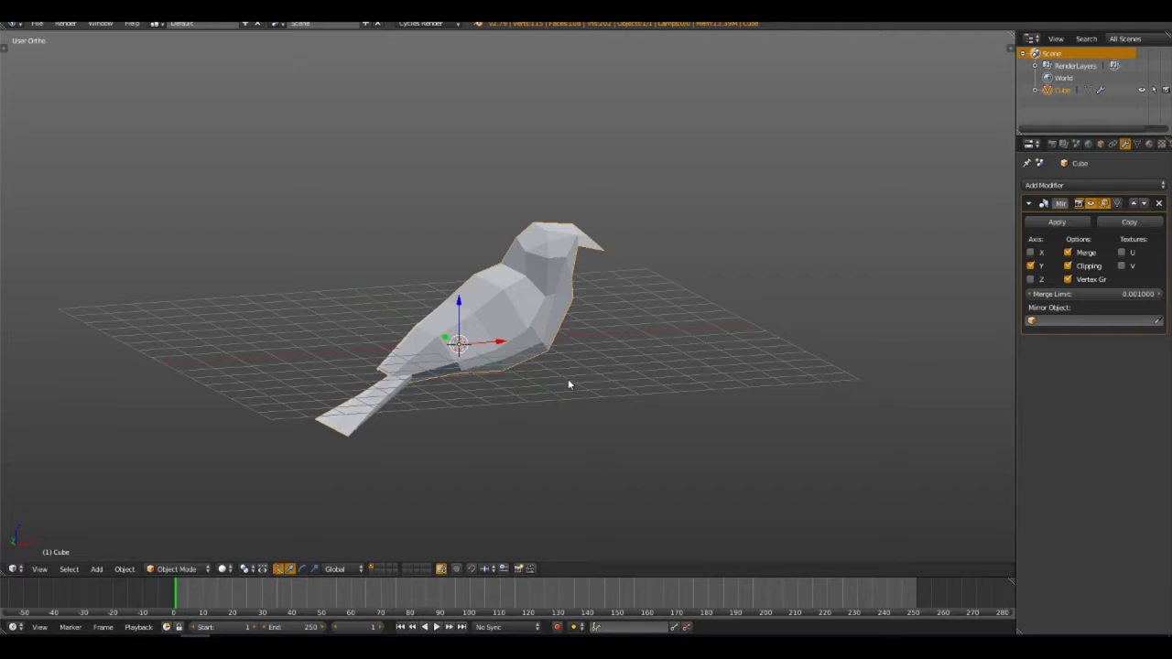
{"action": "key", "text": "KP_1"}
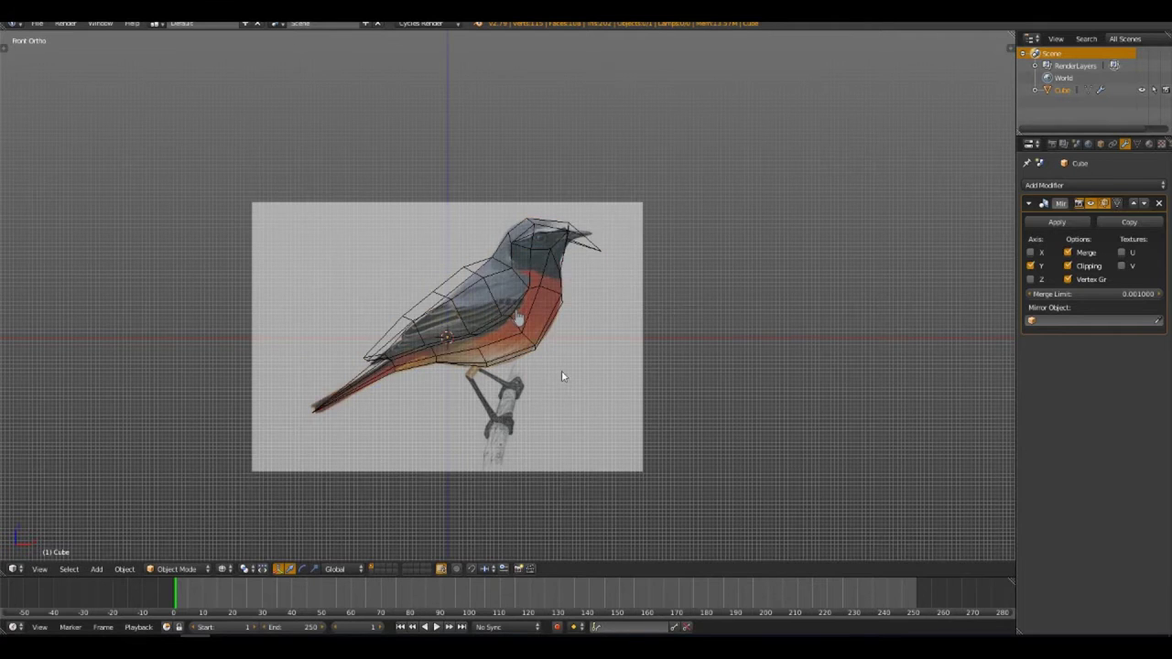
{"action": "scroll", "coordinate": [586, 274], "scroll_direction": "up", "scroll_amount": 5}
{"action": "scroll", "coordinate": [185, 450], "scroll_direction": "down", "scroll_amount": 2}
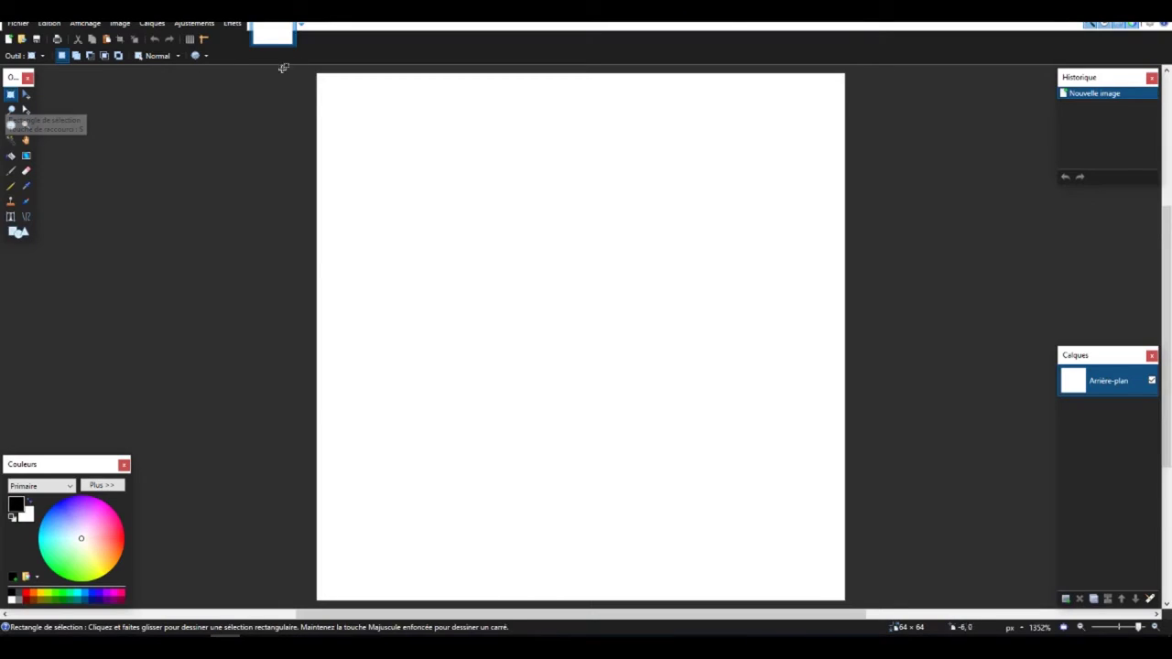
{"action": "mouse_move", "coordinate": [283, 68]}
{"action": "left_mouse_down"}
{"action": "mouse_move", "coordinate": [388, 568]}
{"action": "mouse_move", "coordinate": [423, 566]}
{"action": "left_mouse_up"}
{"action": "scroll", "coordinate": [455, 216], "scroll_direction": "down", "scroll_amount": 1, "text": "ctrl"}
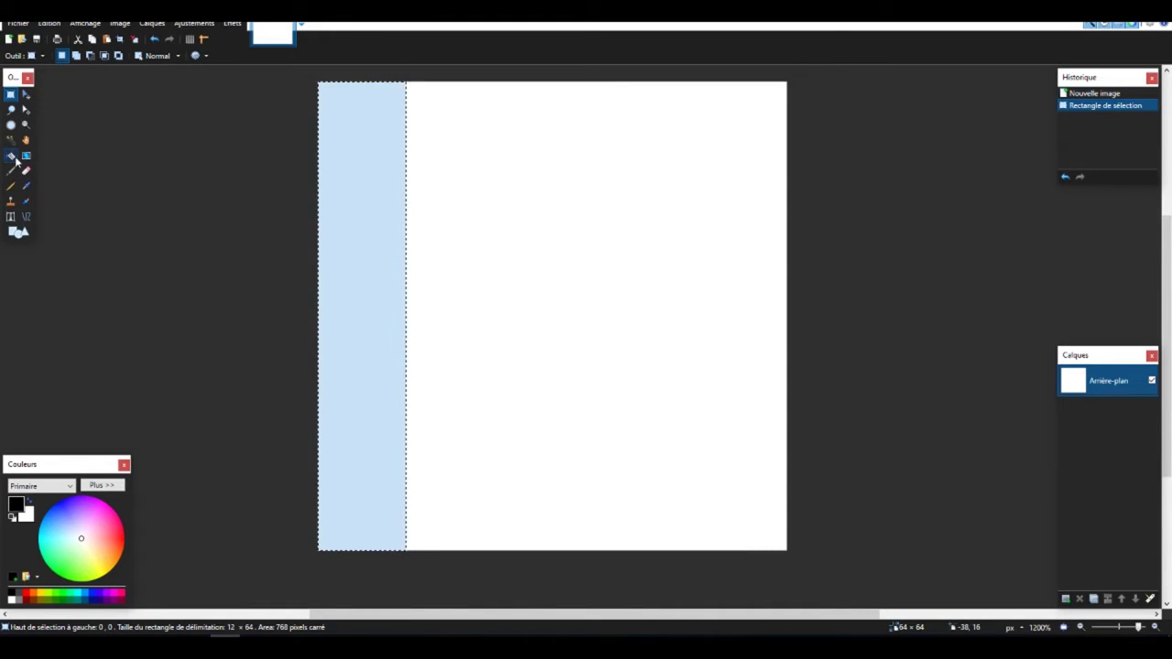
Step: Fill the left column with a vertical pink-to-orange gradient
{"action": "left_click", "coordinate": [26, 156]}
{"action": "left_click_drag", "start_coordinate": [356, 553], "coordinate": [353, 89]}
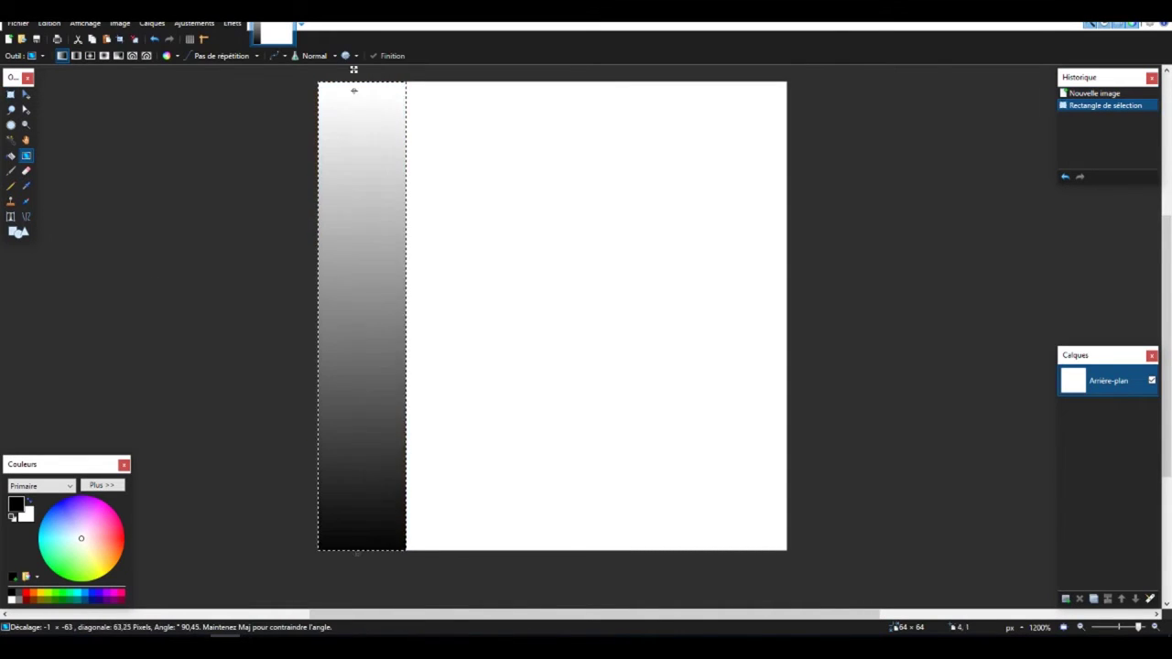
{"action": "left_click", "coordinate": [108, 533]}
{"action": "right_click", "coordinate": [108, 559]}
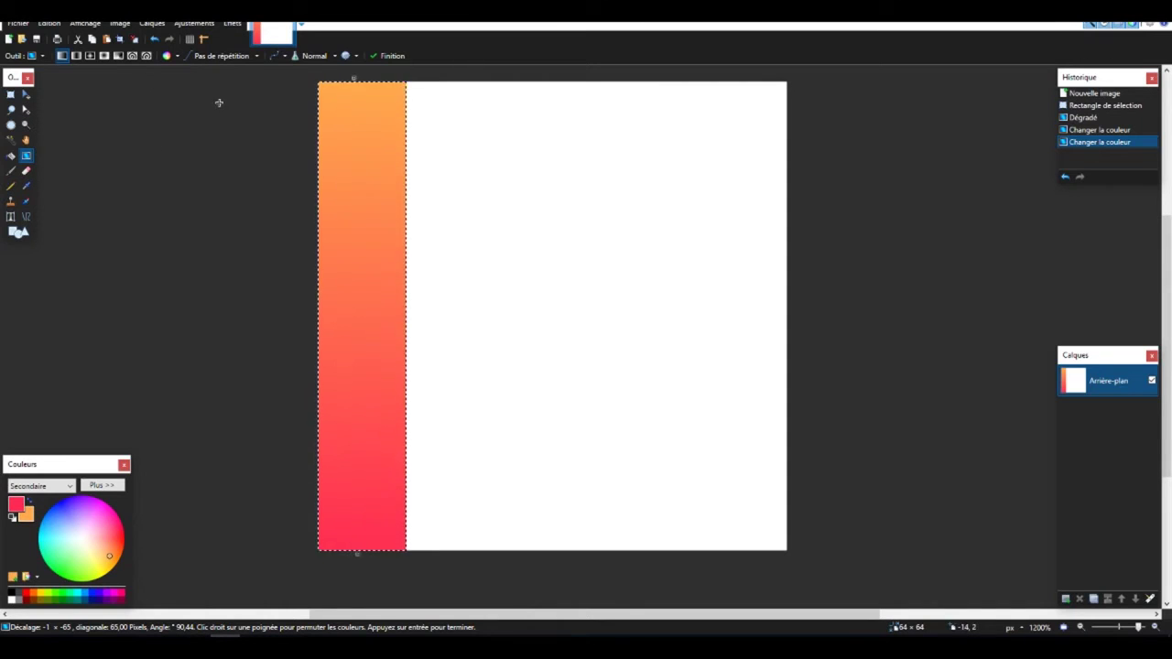
{"action": "key", "text": "s"}
Step: Fill the second column with a vertical gradient using a paler pink
{"action": "key", "text": "ctrl+d"}
{"action": "mouse_move", "coordinate": [409, 80]}
{"action": "left_mouse_down"}
{"action": "mouse_move", "coordinate": [501, 549]}
{"action": "mouse_move", "coordinate": [446, 83]}
{"action": "left_mouse_up"}
{"action": "left_click", "coordinate": [25, 156]}
{"action": "mouse_move", "coordinate": [111, 540]}
{"action": "left_mouse_down"}
{"action": "mouse_move", "coordinate": [91, 543]}
{"action": "mouse_move", "coordinate": [103, 537]}
{"action": "left_mouse_up"}
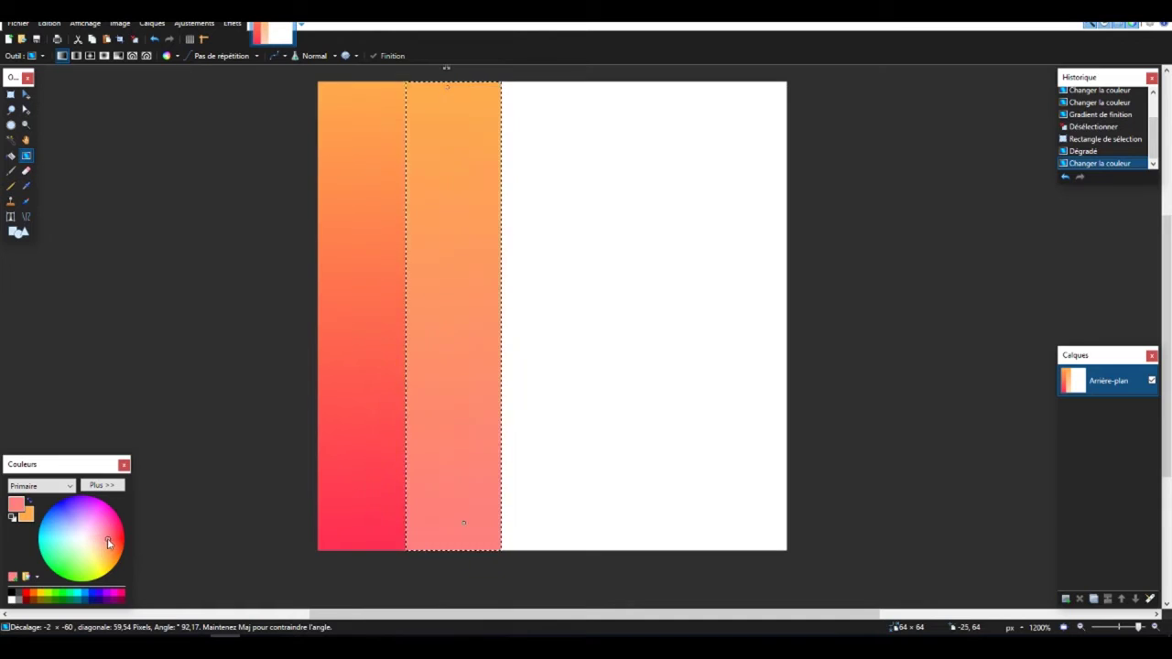
{"action": "left_click", "coordinate": [11, 94]}
Step: Fill the third column with a vertical red-to-pink gradient
{"action": "left_click_drag", "start_coordinate": [500, 82], "coordinate": [589, 551]}
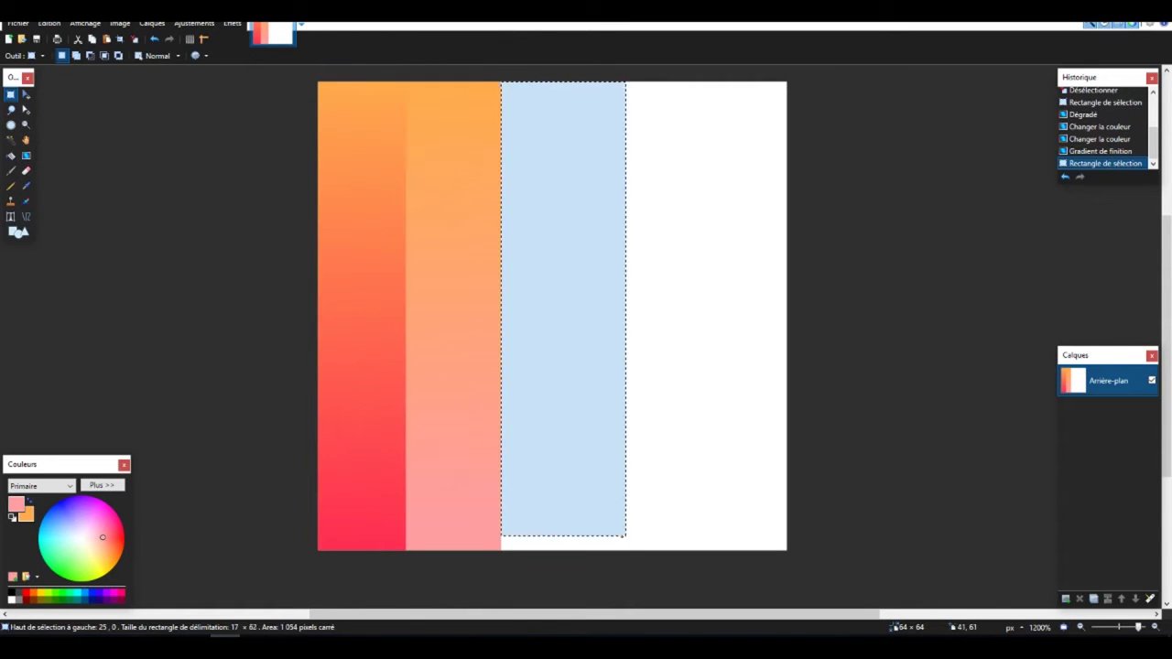
{"action": "left_click", "coordinate": [25, 154]}
{"action": "left_click_drag", "start_coordinate": [544, 84], "coordinate": [555, 507]}
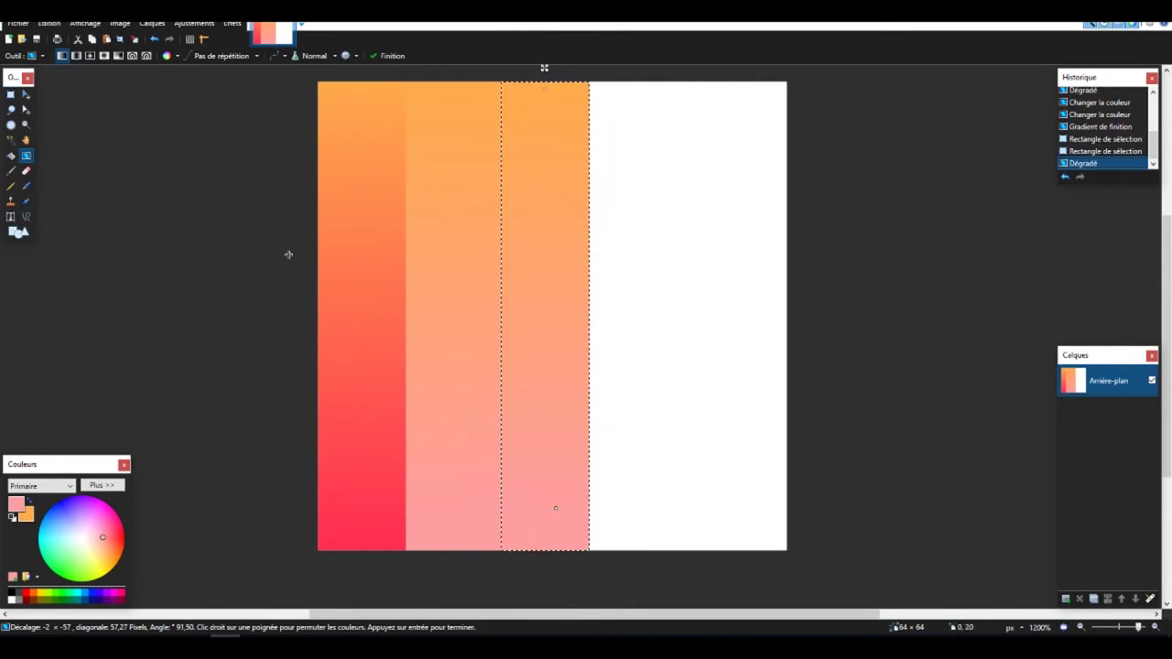
{"action": "left_click", "coordinate": [26, 515]}
{"action": "left_click_drag", "start_coordinate": [103, 537], "coordinate": [119, 542]}
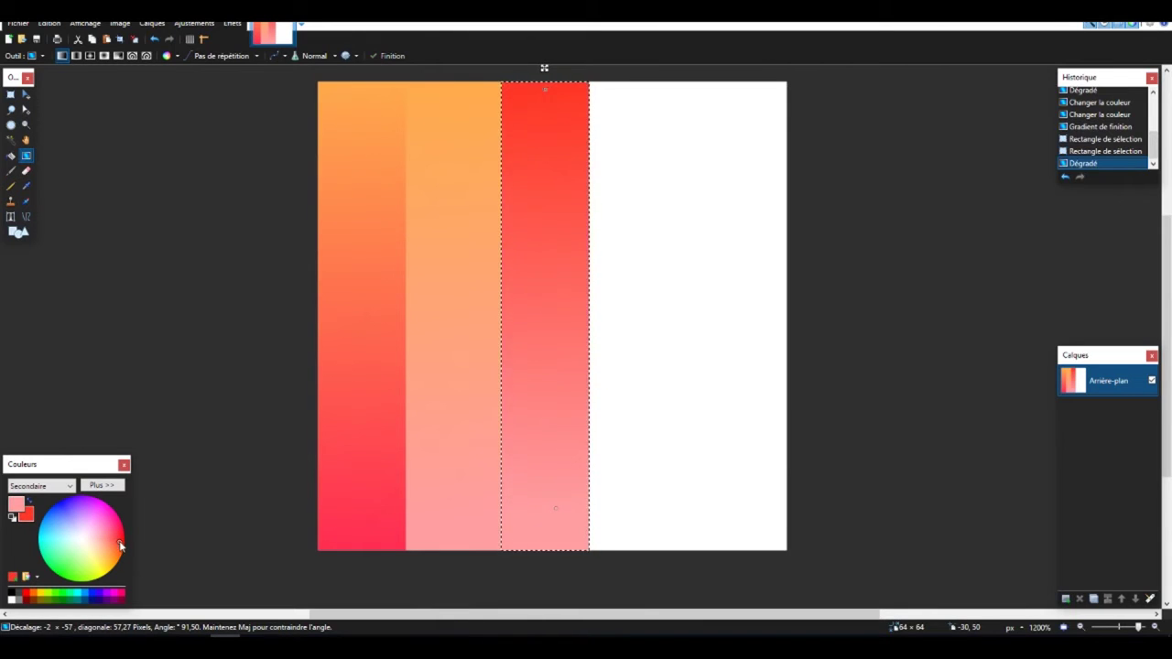
{"action": "left_click", "coordinate": [11, 94]}
Step: Fill the narrow rightmost column with a vertical gradient ending in black
{"action": "left_click", "coordinate": [237, 156]}
{"action": "left_click_drag", "start_coordinate": [713, 81], "coordinate": [793, 553]}
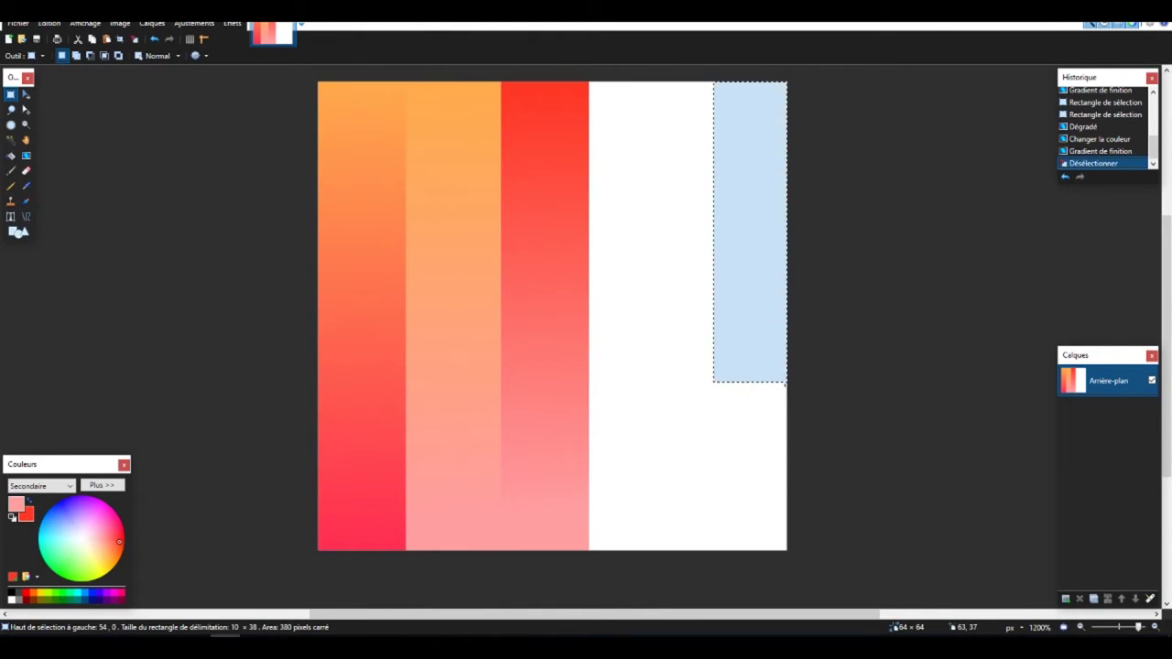
{"action": "left_click", "coordinate": [26, 155]}
{"action": "left_click_drag", "start_coordinate": [748, 73], "coordinate": [746, 513]}
{"action": "left_click", "coordinate": [12, 596]}
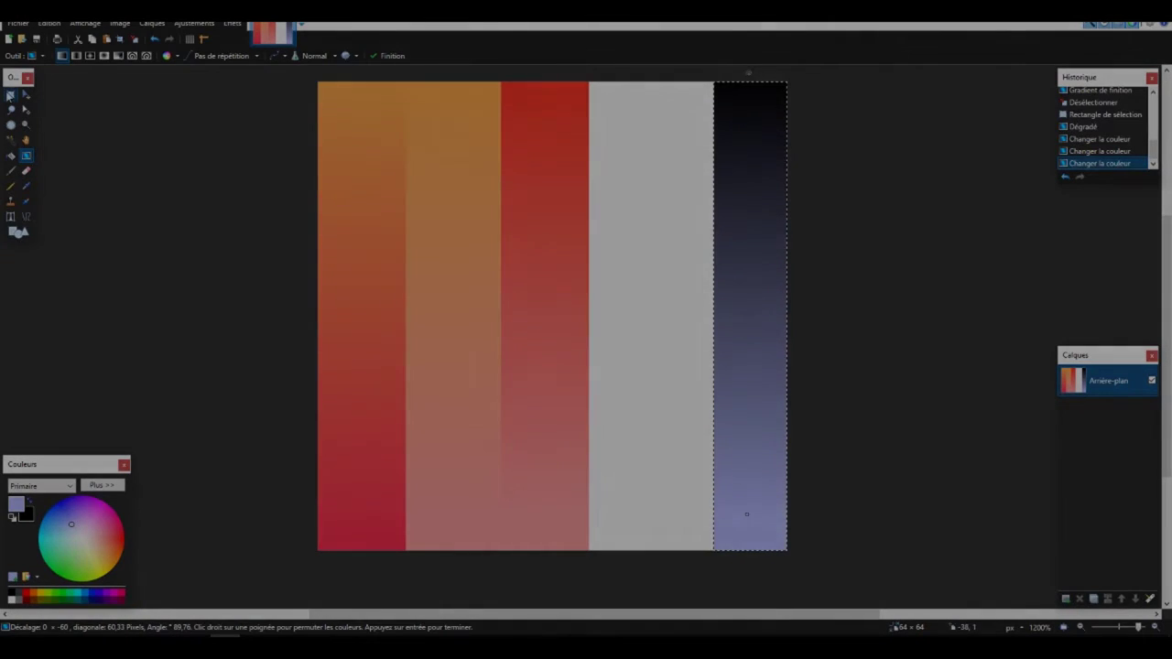
Step: Fill the top block of the white column with lavender
{"action": "left_click", "coordinate": [10, 95]}
{"action": "left_click_drag", "start_coordinate": [588, 83], "coordinate": [684, 162]}
{"action": "left_click", "coordinate": [10, 155]}
{"action": "left_click", "coordinate": [671, 140]}
{"action": "key", "text": "s"}
Step: Fill the block below the lavender one with black
{"action": "left_click_drag", "start_coordinate": [588, 163], "coordinate": [713, 249]}
{"action": "left_click", "coordinate": [11, 157]}
{"action": "left_click", "coordinate": [606, 211]}
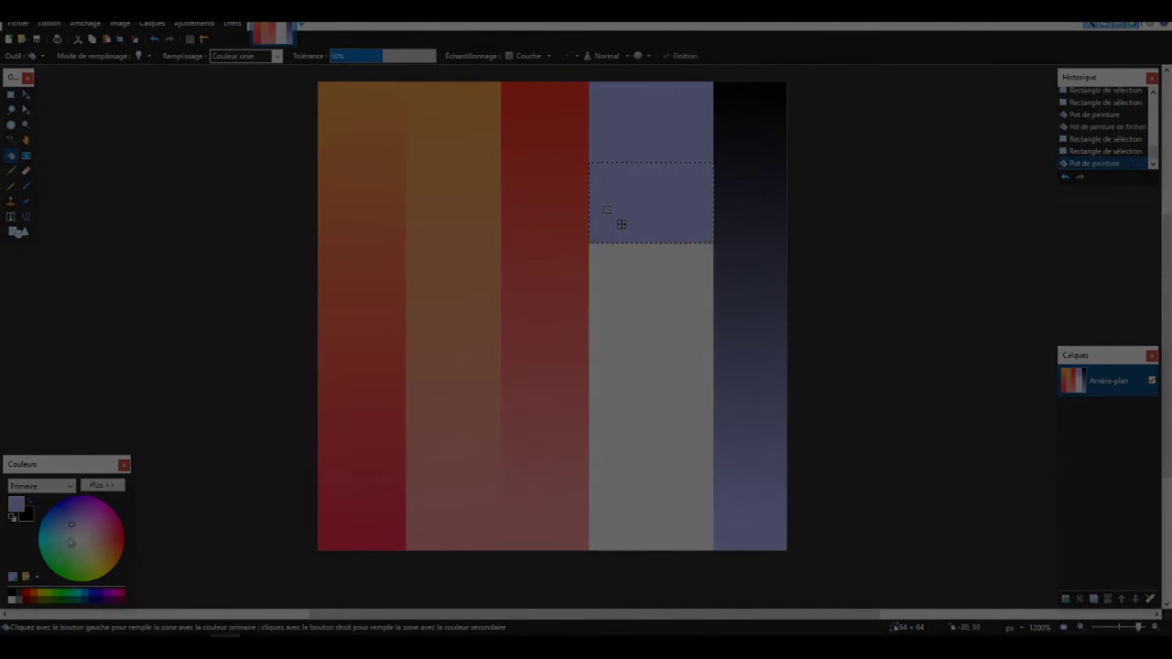
{"action": "key", "text": "x"}
{"action": "key", "text": "ctrl+shift+a"}
{"action": "key", "text": "s"}
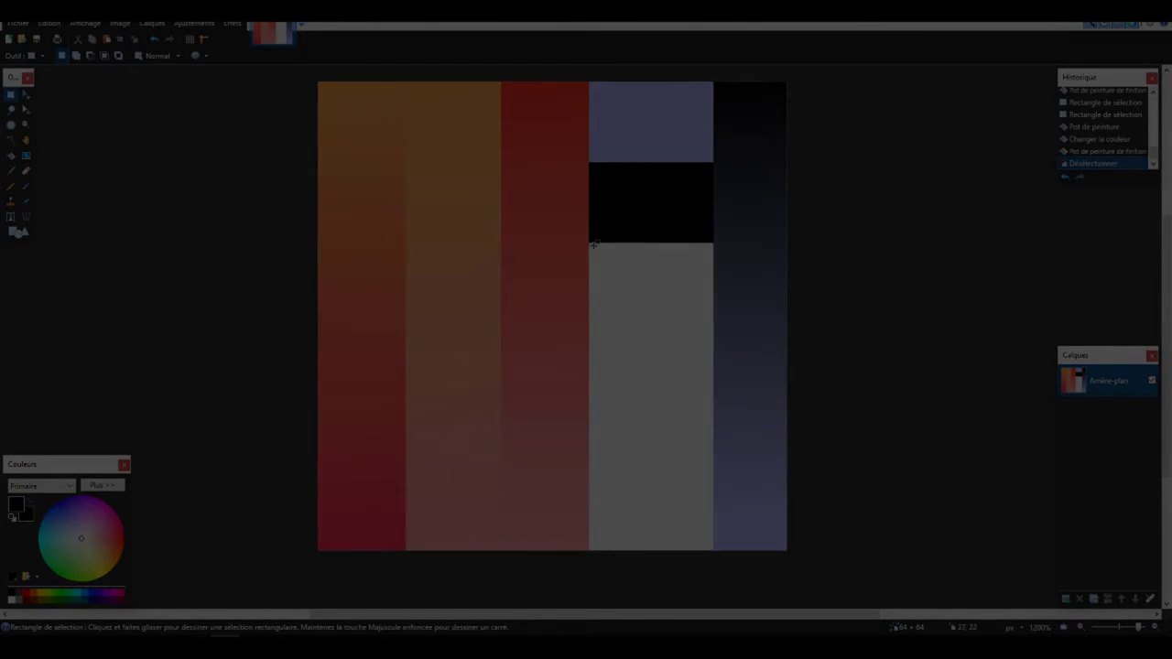
Step: Fill the block below the black one with blue
{"action": "left_click_drag", "start_coordinate": [594, 245], "coordinate": [713, 317]}
{"action": "key", "text": "f"}
{"action": "left_click", "coordinate": [650, 280]}
{"action": "key", "text": "k"}
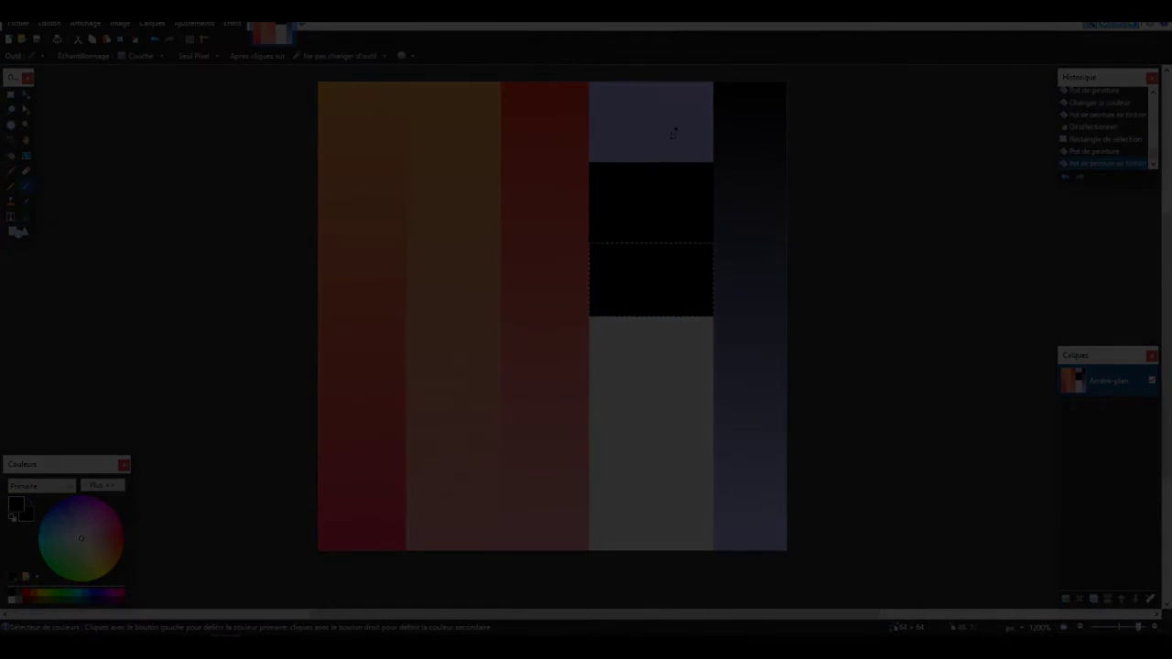
{"action": "key", "text": "f"}
{"action": "left_click", "coordinate": [665, 298]}
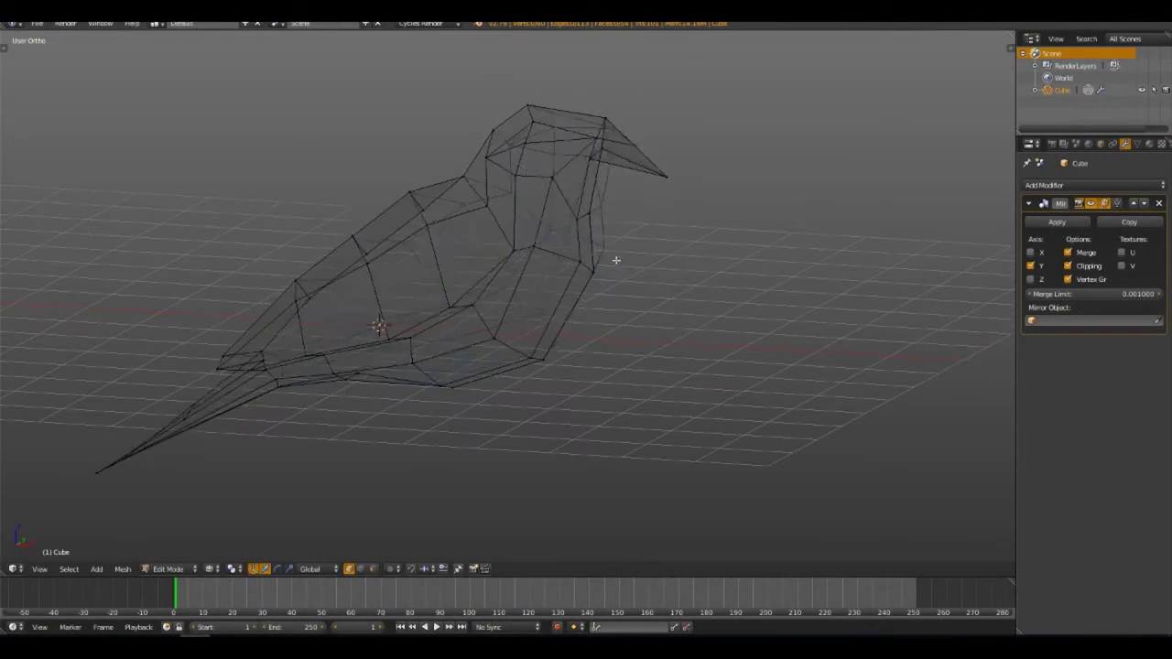
Step: Give the bird a new Toon BSDF material whose Color uses an Image Texture
{"action": "left_click", "coordinate": [1082, 221]}
{"action": "key", "text": "ctrl+z"}
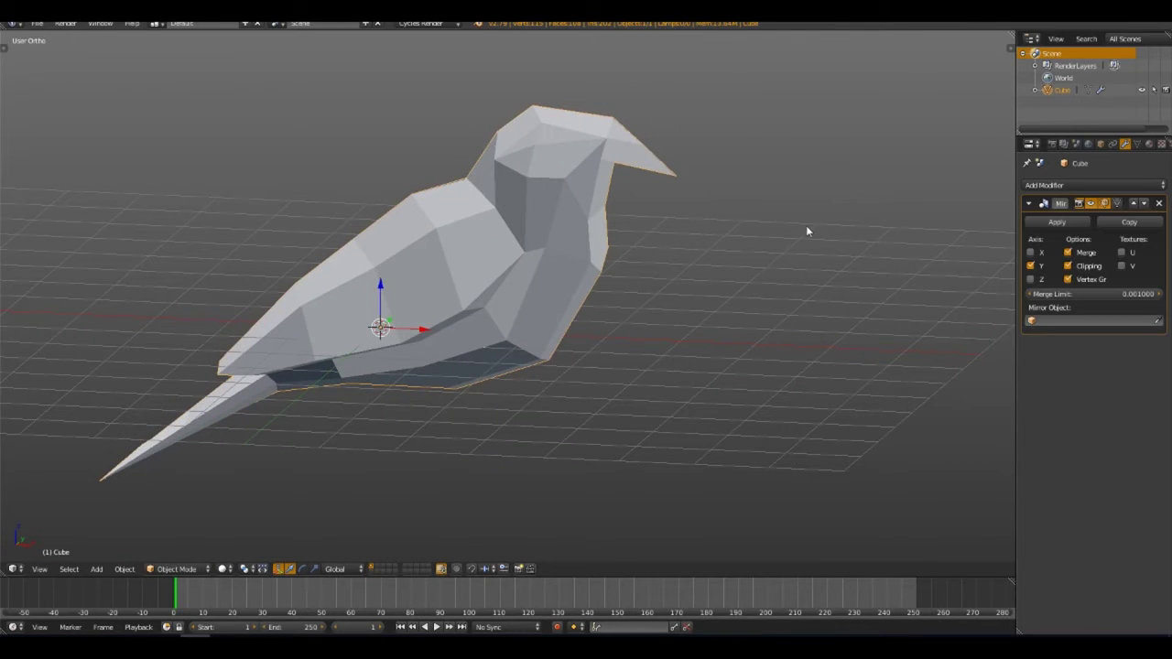
{"action": "key", "text": "Tab"}
{"action": "left_click", "coordinate": [1149, 144]}
{"action": "left_click", "coordinate": [1066, 240]}
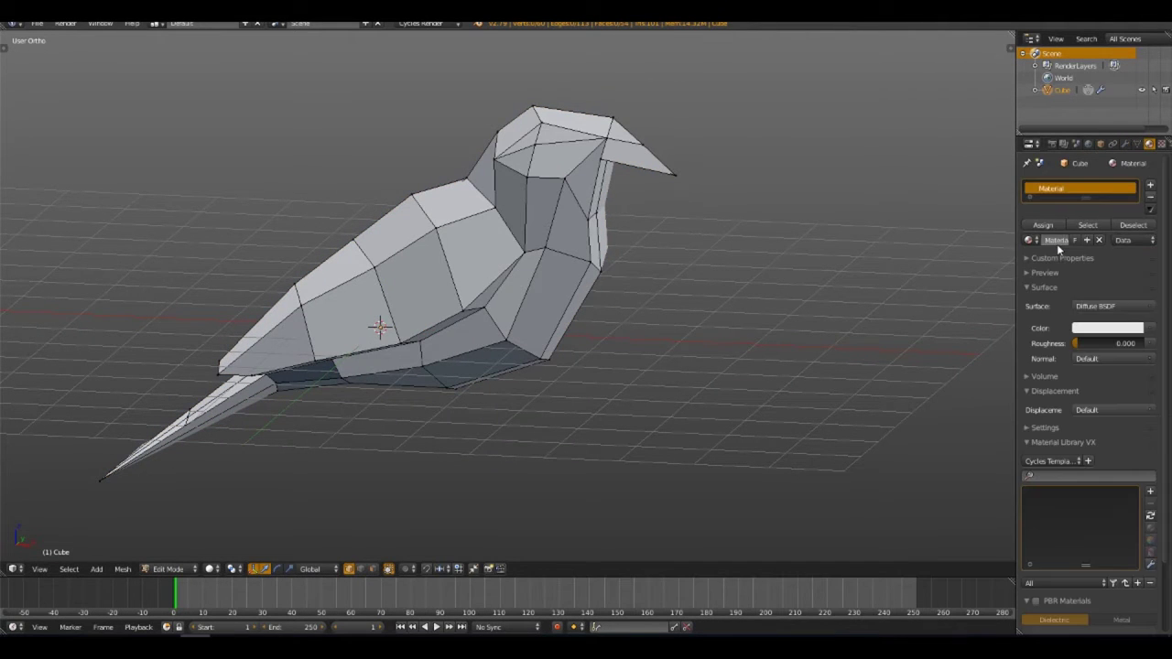
{"action": "left_click", "coordinate": [1144, 307]}
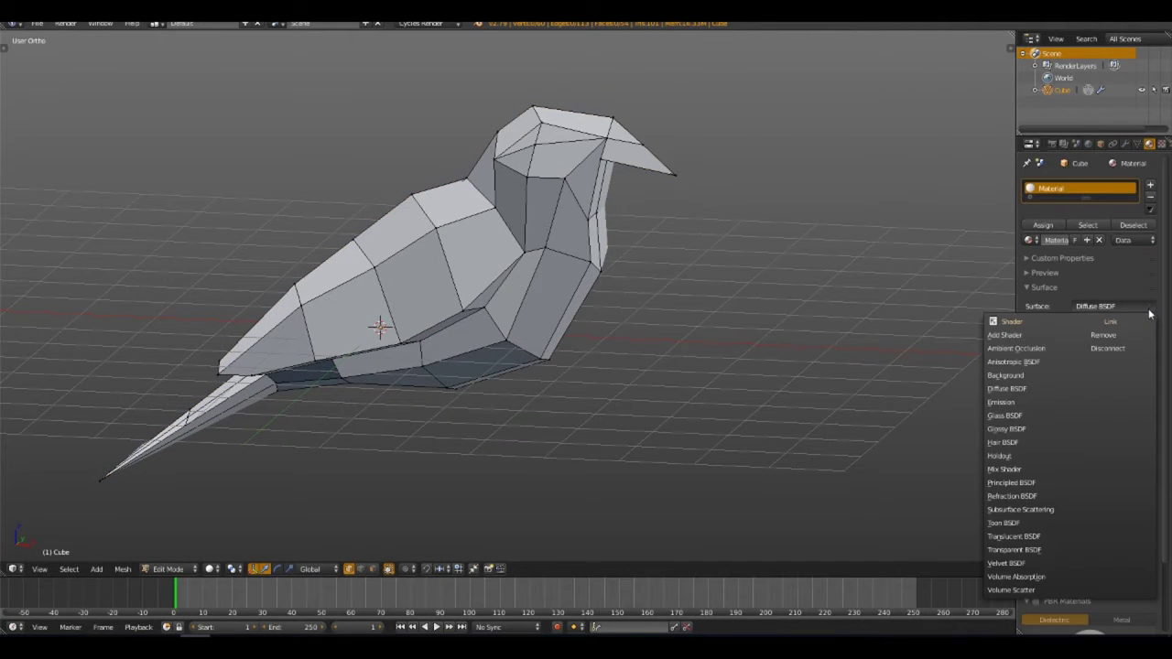
{"action": "left_click", "coordinate": [1018, 535]}
{"action": "left_click", "coordinate": [1062, 344]}
{"action": "left_click", "coordinate": [929, 238]}
Step: Load texture.png and display it in a UV/Image Editor beside the 3D view
{"action": "left_click", "coordinate": [1102, 358]}
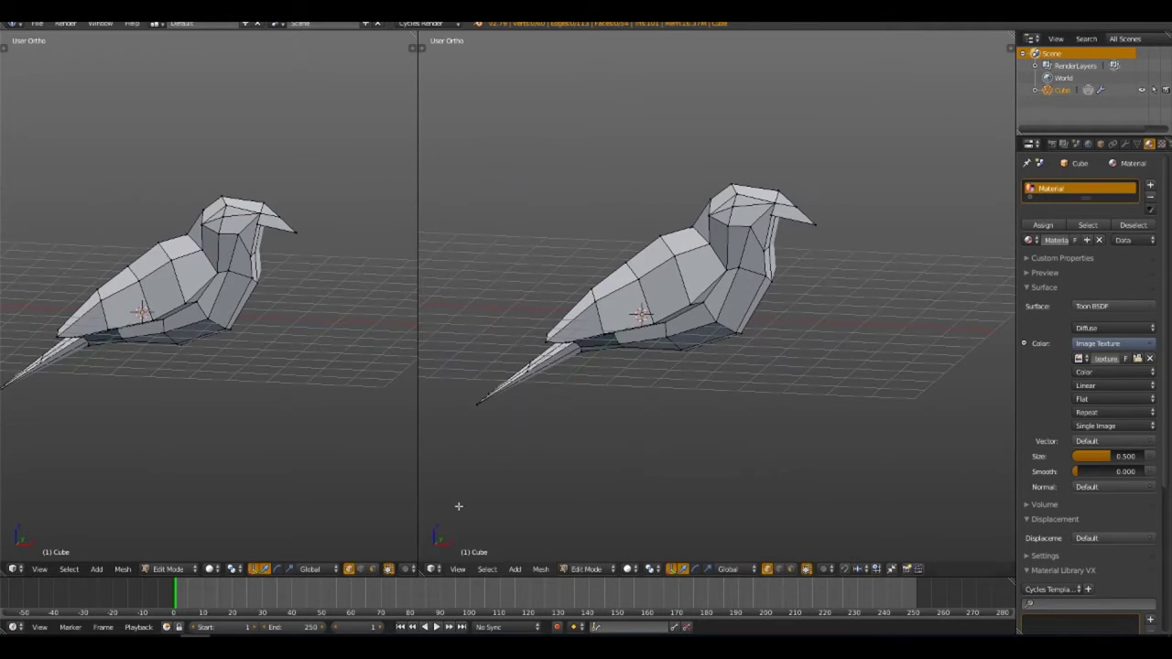
{"action": "left_click", "coordinate": [476, 474]}
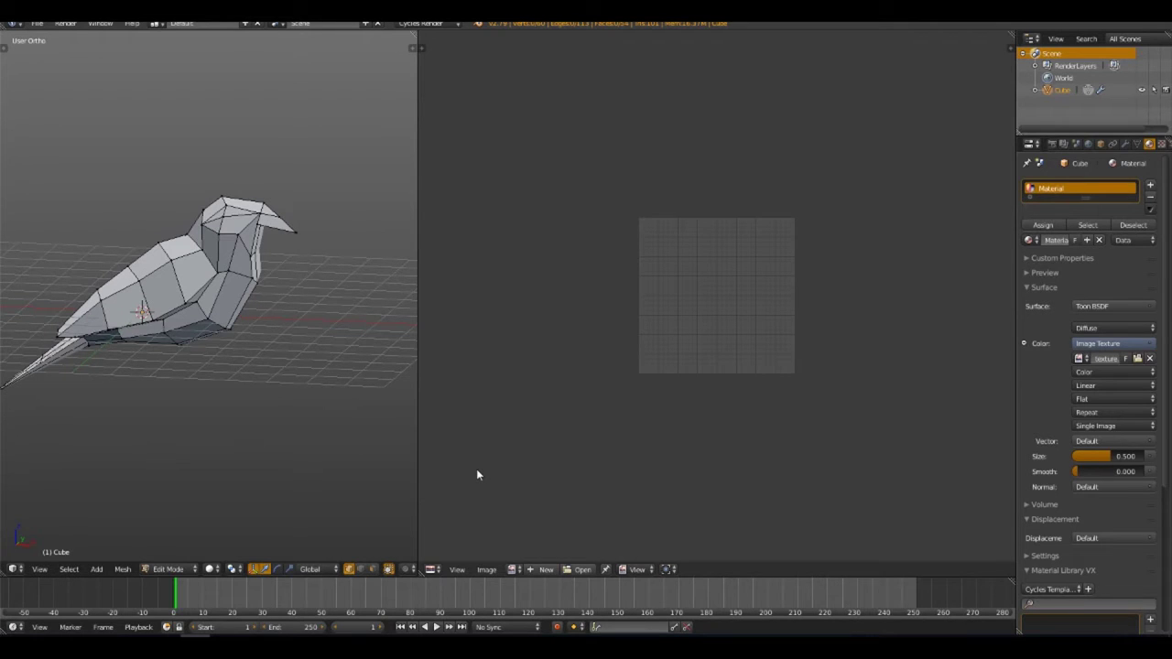
{"action": "left_click", "coordinate": [516, 569]}
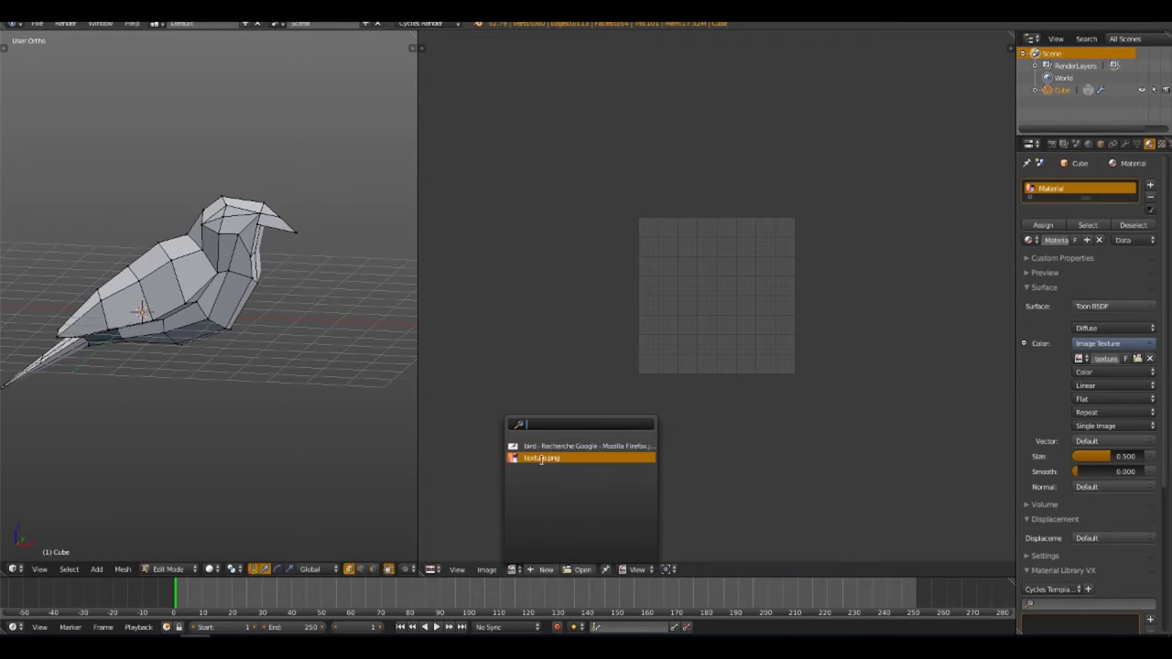
{"action": "left_click", "coordinate": [541, 459]}
{"action": "scroll", "coordinate": [706, 296], "scroll_direction": "up", "scroll_amount": 3}
{"action": "left_click_drag", "start_coordinate": [418, 274], "coordinate": [598, 274]}
{"action": "left_click", "coordinate": [210, 569]}
Step: Switch to Texture shading, front view, and face select mode with nothing selected
{"action": "left_click", "coordinate": [247, 513]}
{"action": "key", "text": "a"}
{"action": "scroll", "coordinate": [293, 302], "scroll_direction": "up", "scroll_amount": 3}
{"action": "key", "text": "KP_1"}
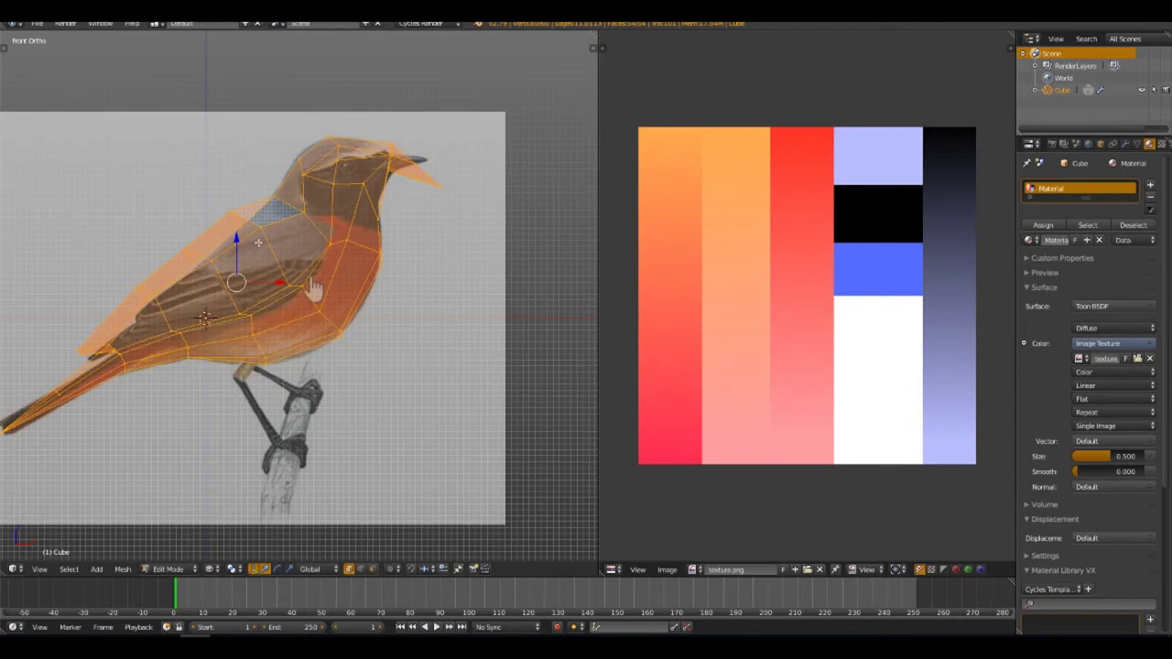
{"action": "key", "text": "a"}
{"action": "key", "text": "ctrl+Tab"}
{"action": "key", "text": "3"}
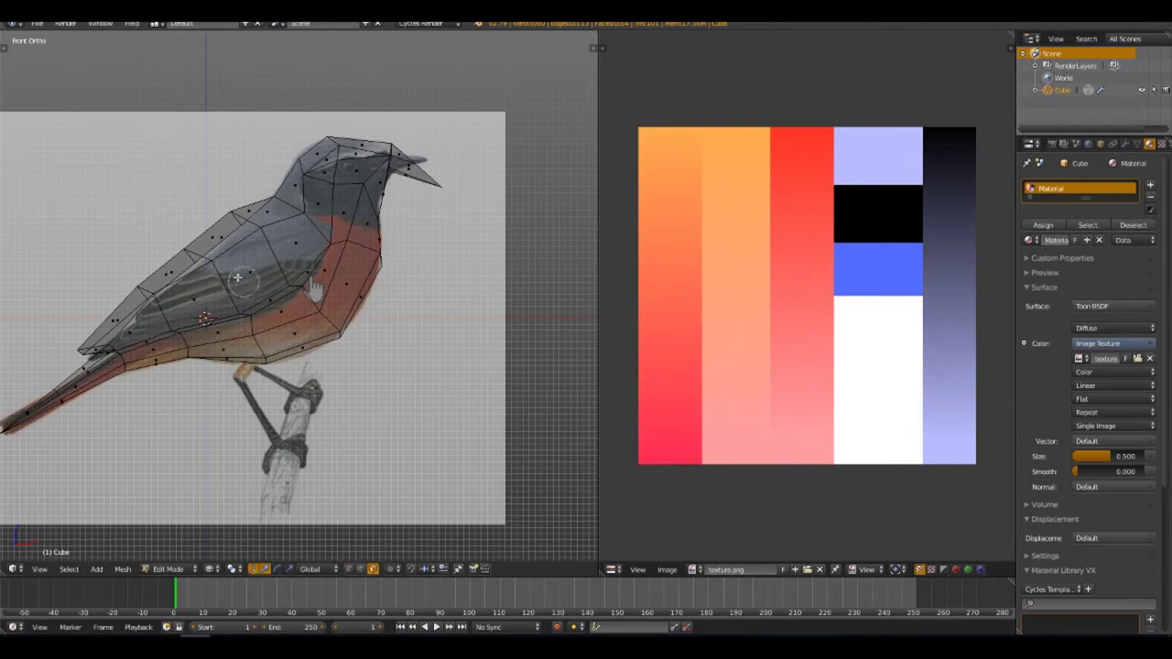
Step: Select the faces along the bird's back, wing and head
{"action": "mouse_move", "coordinate": [220, 245]}
{"action": "left_mouse_down"}
{"action": "mouse_move", "coordinate": [235, 261]}
{"action": "mouse_move", "coordinate": [183, 248]}
{"action": "left_mouse_up"}
{"action": "middle_click_drag", "start_coordinate": [183, 248], "coordinate": [199, 306]}
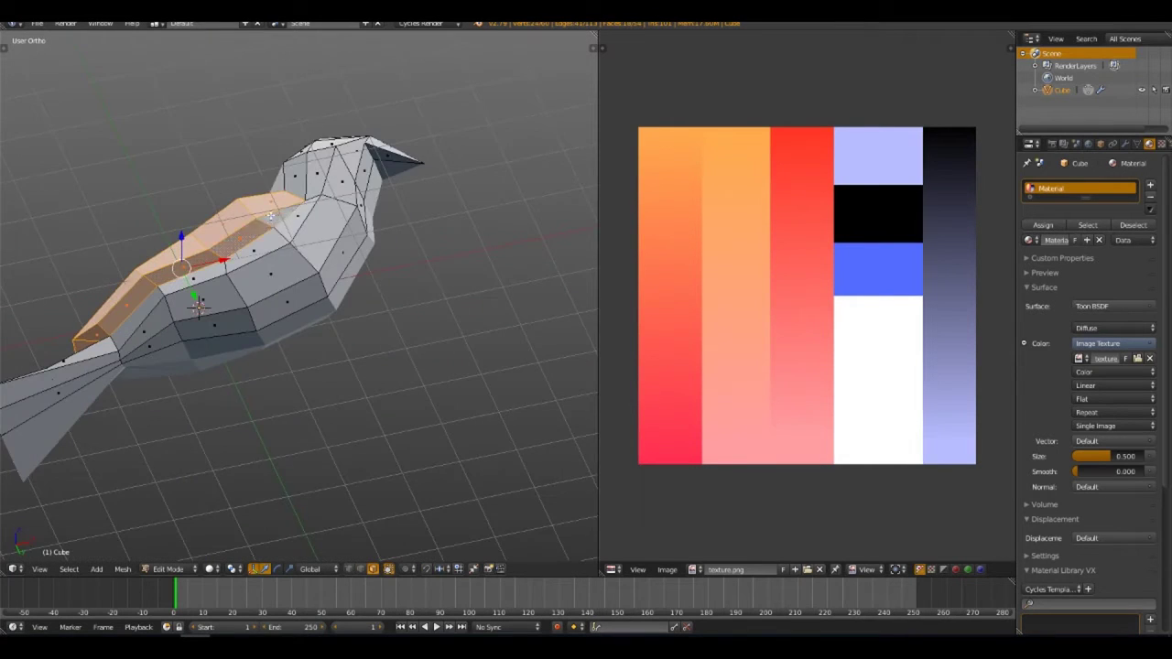
{"action": "middle_click_drag", "start_coordinate": [271, 216], "coordinate": [290, 183]}
{"action": "key", "text": "c"}
{"action": "left_click", "coordinate": [290, 183]}
{"action": "middle_click_drag", "start_coordinate": [377, 148], "coordinate": [326, 224]}
{"action": "key", "text": "c"}
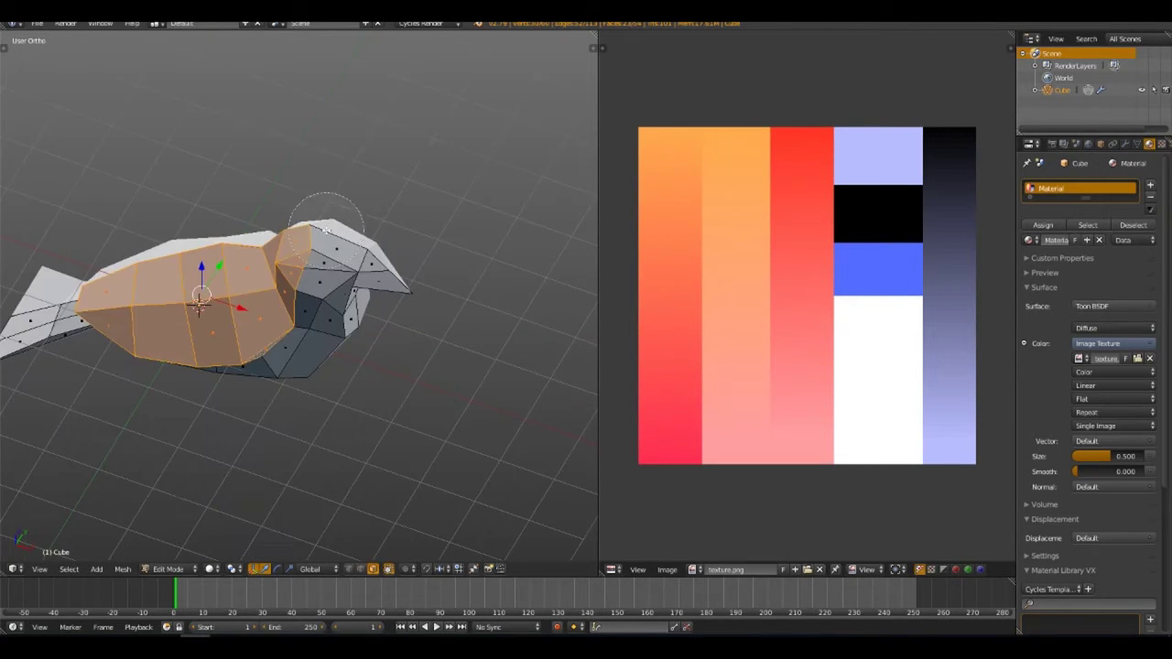
{"action": "mouse_move", "coordinate": [368, 260]}
{"action": "middle_mouse_down"}
{"action": "mouse_move", "coordinate": [413, 228]}
{"action": "mouse_move", "coordinate": [394, 210]}
{"action": "mouse_move", "coordinate": [403, 183]}
{"action": "mouse_move", "coordinate": [416, 251]}
{"action": "middle_mouse_up"}
{"action": "key", "text": "KP_1"}
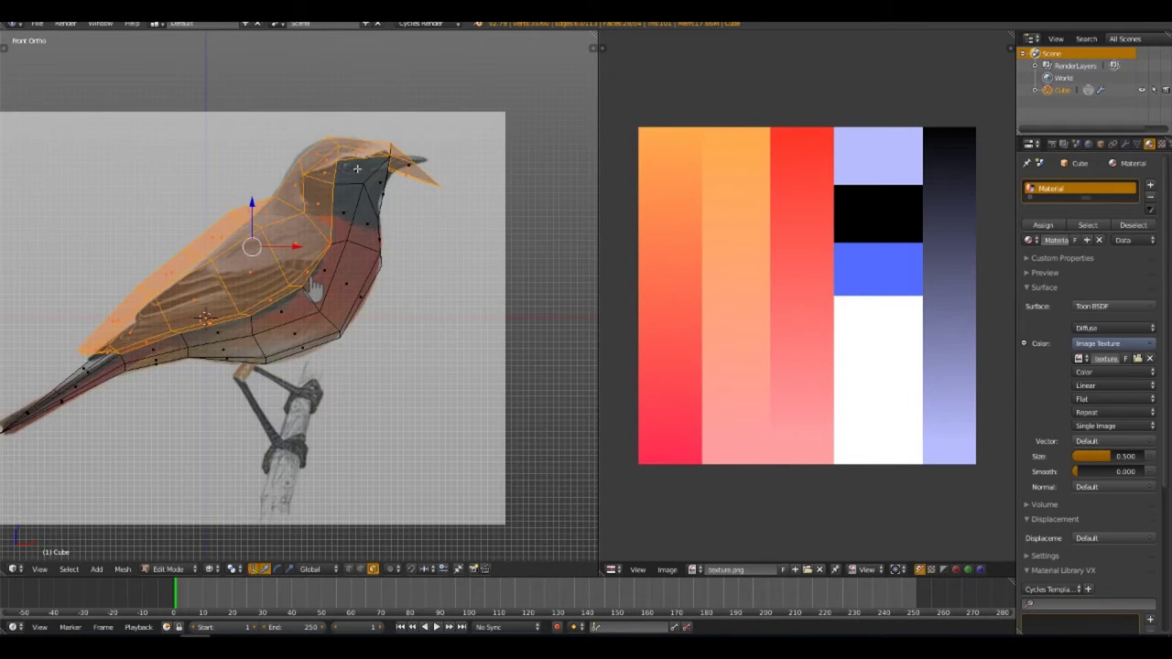
{"action": "middle_click_drag", "start_coordinate": [314, 289], "coordinate": [342, 245]}
Step: Unwrap the back faces and fit the island onto the dark-to-lavender right strip
{"action": "key", "text": "u"}
{"action": "left_click", "coordinate": [340, 243]}
{"action": "key", "text": "r"}
{"action": "left_click", "coordinate": [882, 217]}
{"action": "key", "text": "s"}
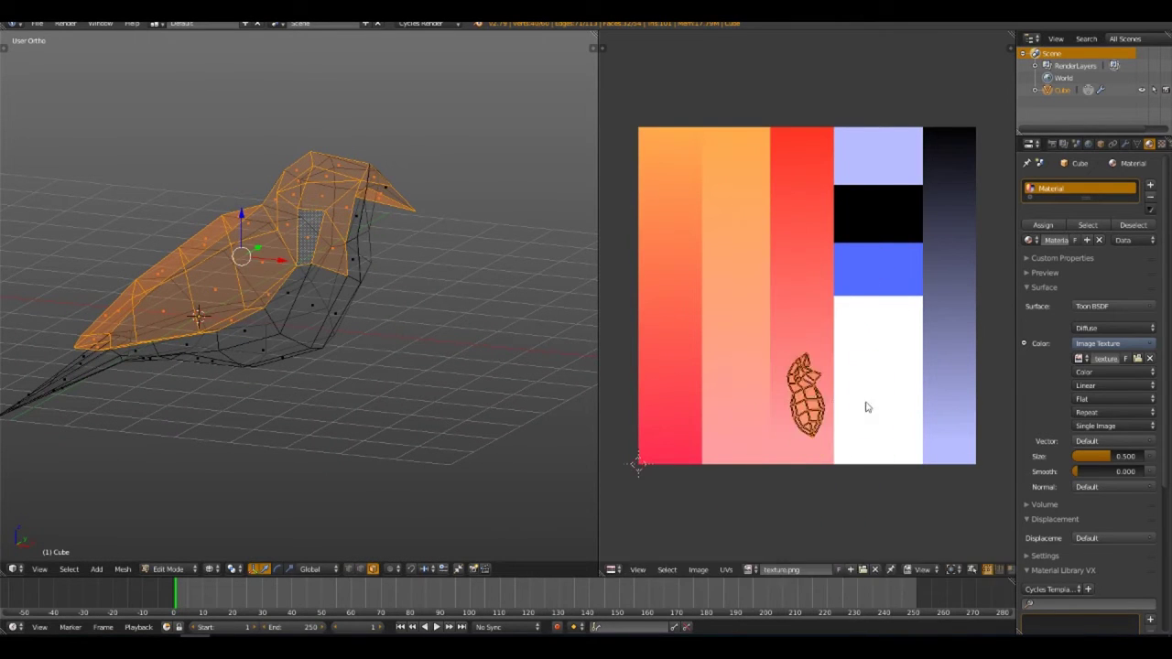
{"action": "left_click", "coordinate": [866, 405]}
{"action": "key", "text": "g"}
{"action": "left_click", "coordinate": [1001, 187]}
{"action": "key", "text": "g"}
{"action": "key", "text": "s"}
{"action": "key", "text": "x"}
{"action": "key", "text": "g"}
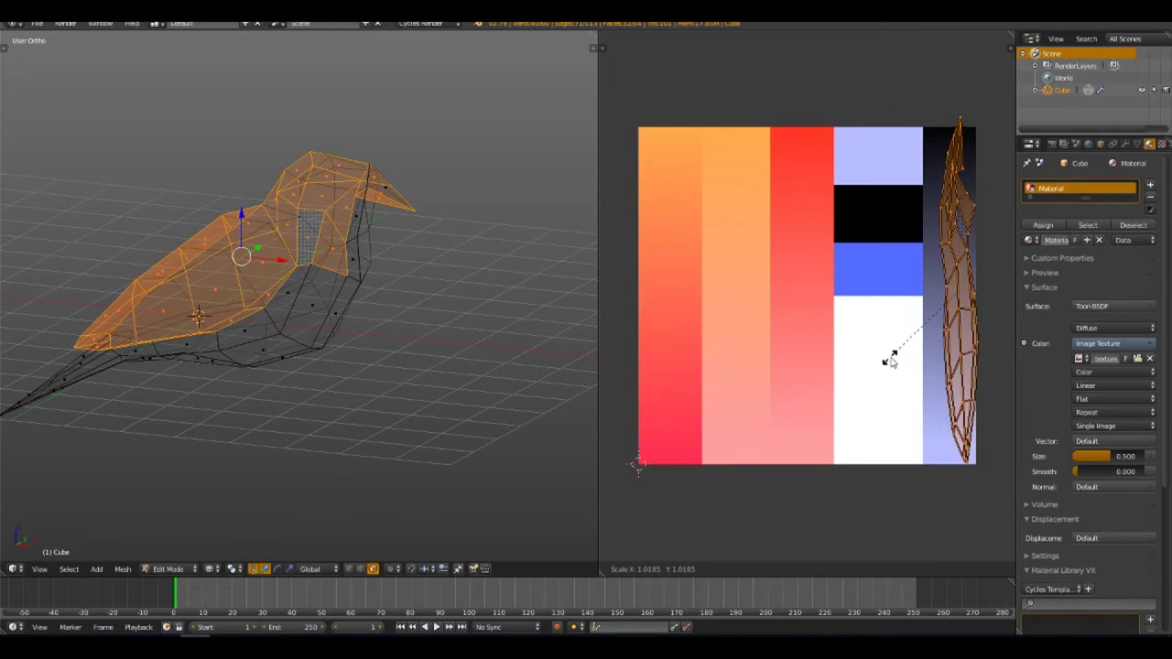
{"action": "left_click", "coordinate": [918, 358]}
Step: Select the bird's lower body faces
{"action": "key", "text": "a"}
{"action": "key", "text": "alt+z"}
{"action": "middle_click_drag", "start_coordinate": [350, 301], "coordinate": [355, 300]}
{"action": "mouse_move", "coordinate": [267, 299]}
{"action": "middle_mouse_down"}
{"action": "mouse_move", "coordinate": [214, 191]}
{"action": "mouse_move", "coordinate": [247, 220]}
{"action": "middle_mouse_up"}
{"action": "right_click", "coordinate": [252, 222]}
{"action": "key", "text": "ctrl+l"}
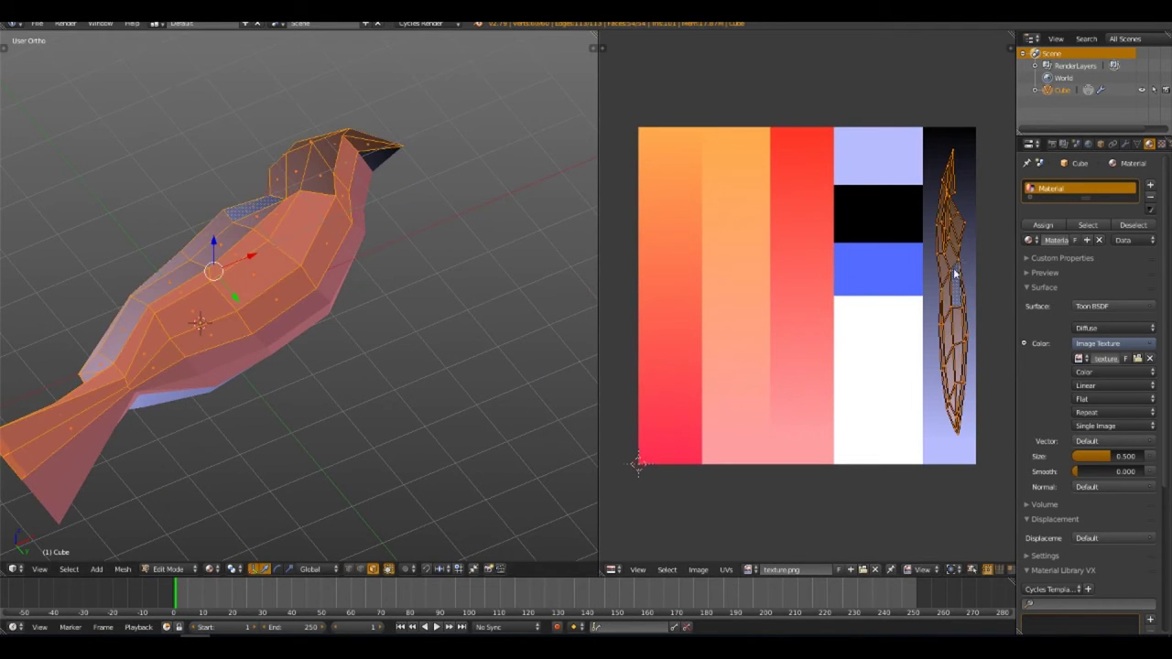
{"action": "key", "text": "a"}
{"action": "key", "text": "l"}
{"action": "middle_click_drag", "start_coordinate": [339, 270], "coordinate": [369, 283]}
Step: Unwrap the lower body faces, then rotate and move the new UV island
{"action": "key", "text": "u"}
{"action": "left_click", "coordinate": [371, 298]}
{"action": "key", "text": "r"}
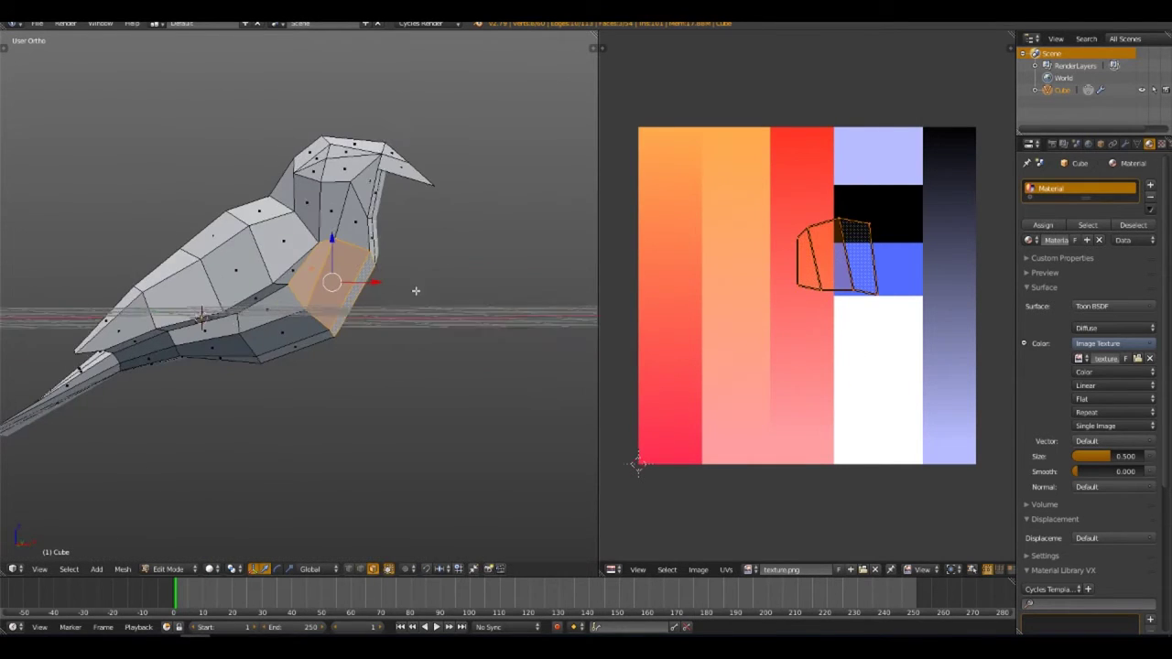
{"action": "key", "text": "g"}
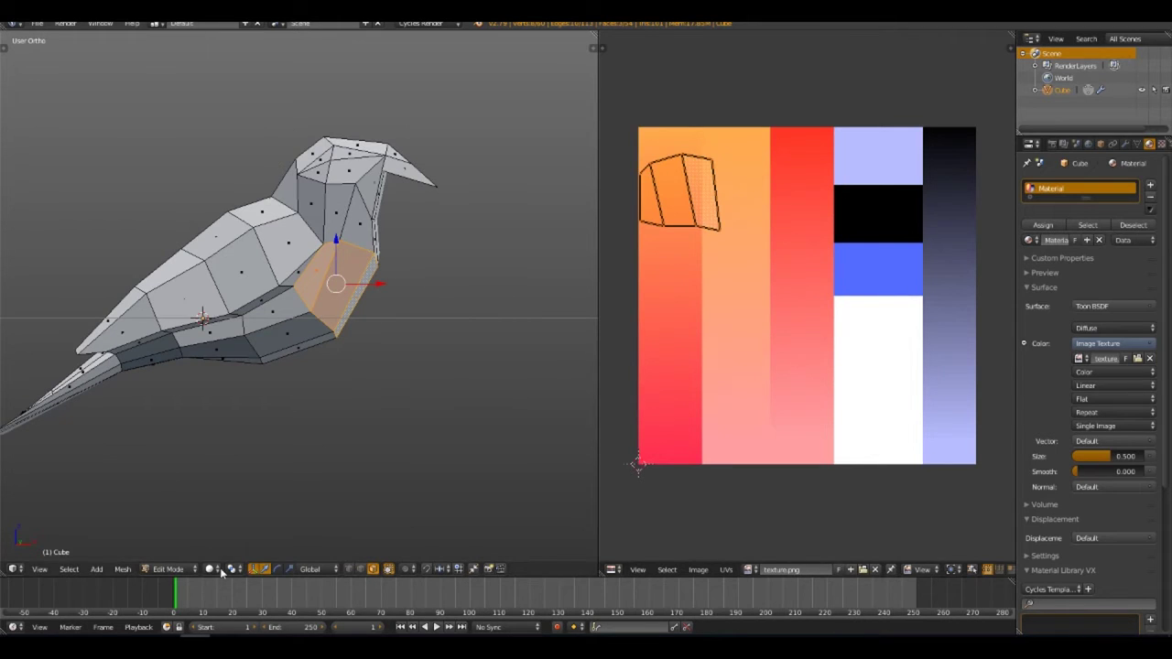
Step: Squeeze the lower body island into a thin strip on an orange gradient column
{"action": "left_click", "coordinate": [220, 571]}
{"action": "left_click", "coordinate": [234, 487]}
{"action": "key", "text": "g"}
{"action": "key", "text": "s"}
{"action": "key", "text": "y"}
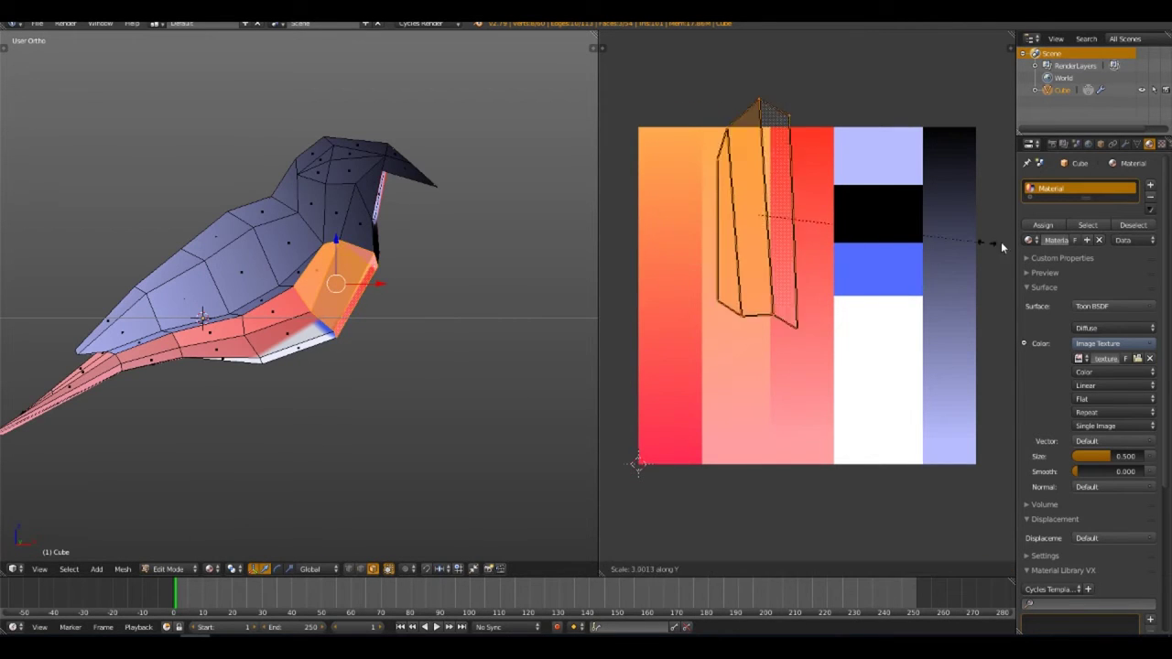
{"action": "key", "text": "x"}
{"action": "key", "text": "Return"}
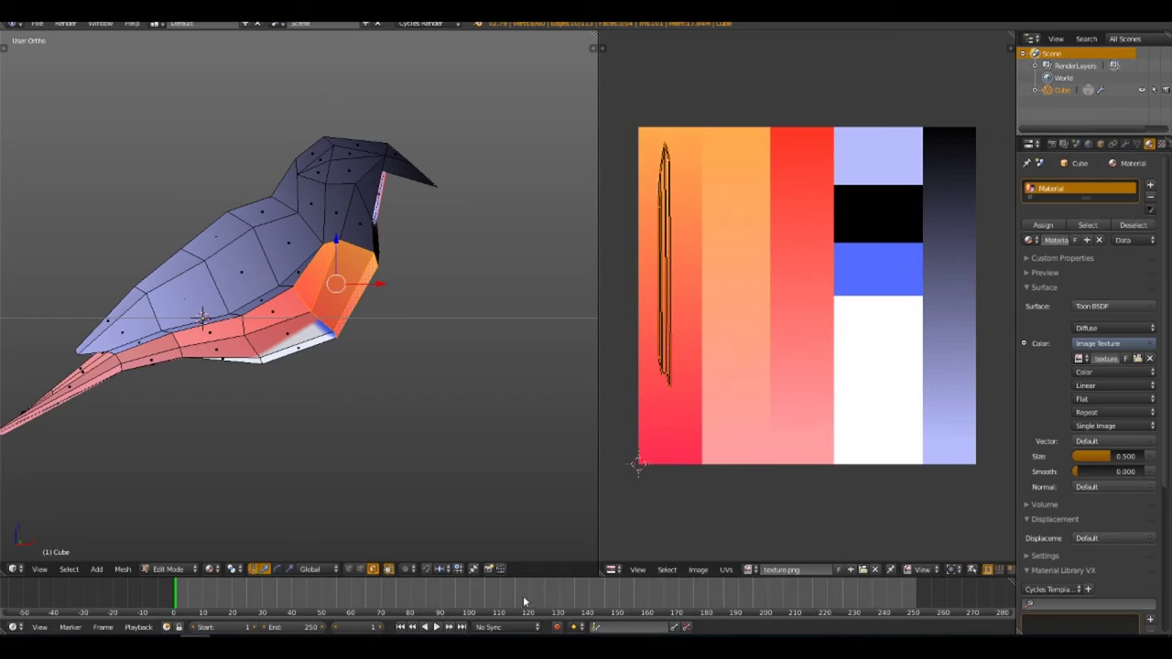
{"action": "key", "text": "g"}
{"action": "left_click", "coordinate": [656, 145]}
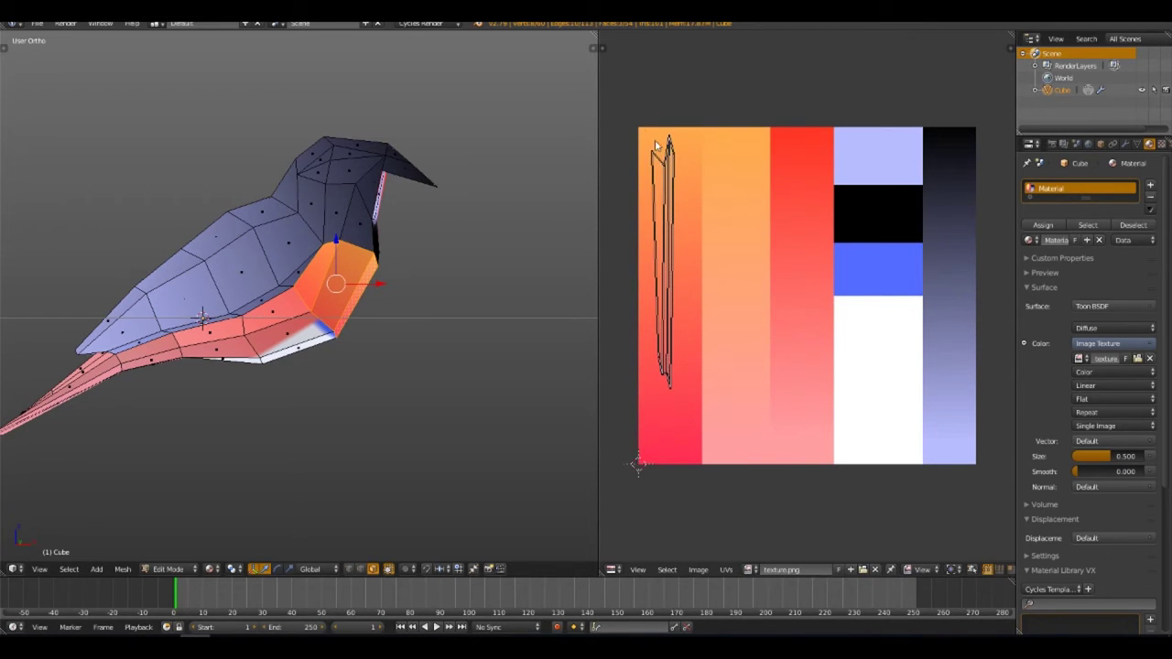
{"action": "key", "text": "g"}
{"action": "left_click", "coordinate": [706, 470]}
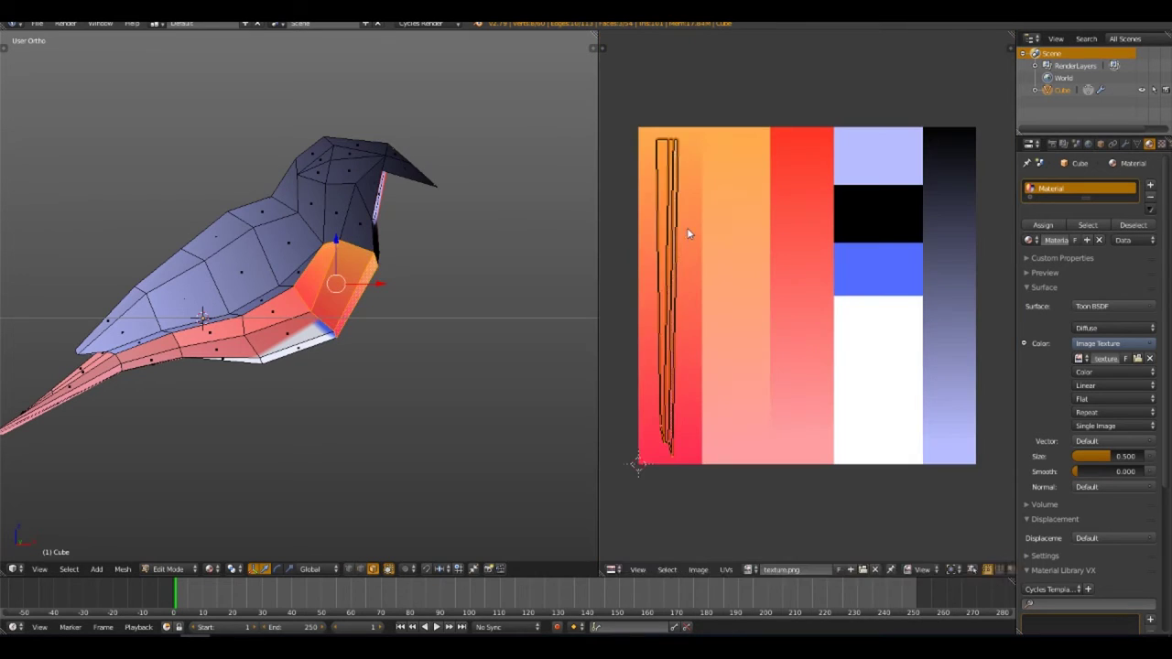
Step: Map the breast faces as a tall thin strip on the pale orange column
{"action": "key", "text": "a"}
{"action": "middle_click_drag", "start_coordinate": [302, 274], "coordinate": [302, 220]}
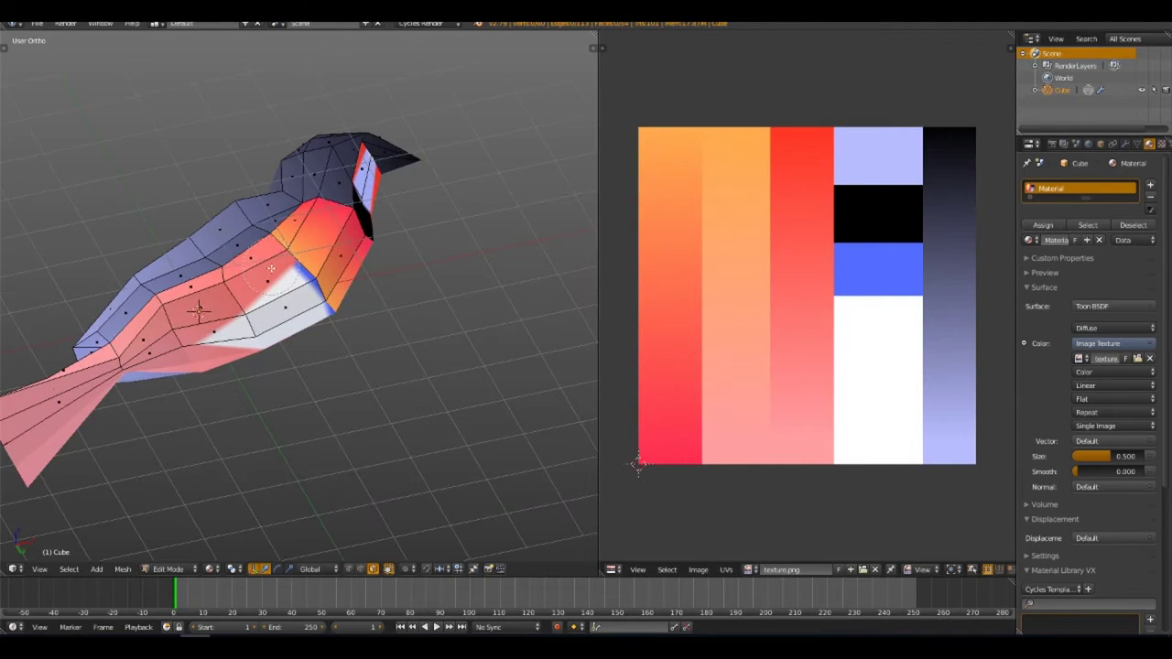
{"action": "right_click", "coordinate": [271, 267]}
{"action": "middle_click_drag", "start_coordinate": [319, 261], "coordinate": [473, 283]}
{"action": "key", "text": "s"}
{"action": "key", "text": "y"}
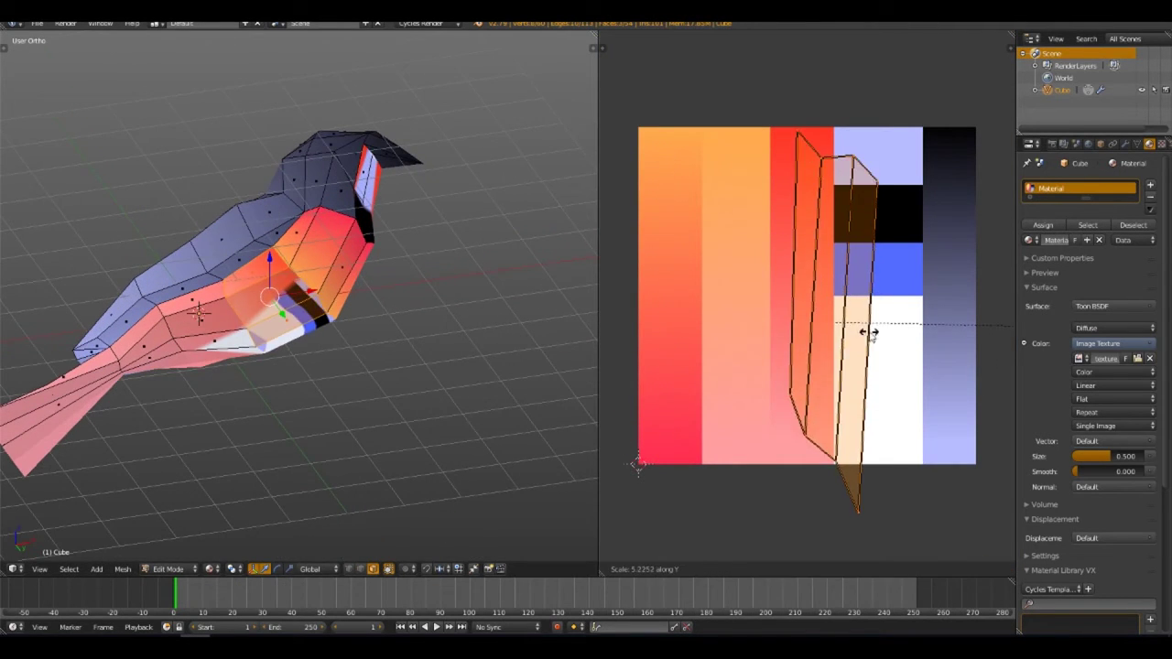
{"action": "key", "text": "y"}
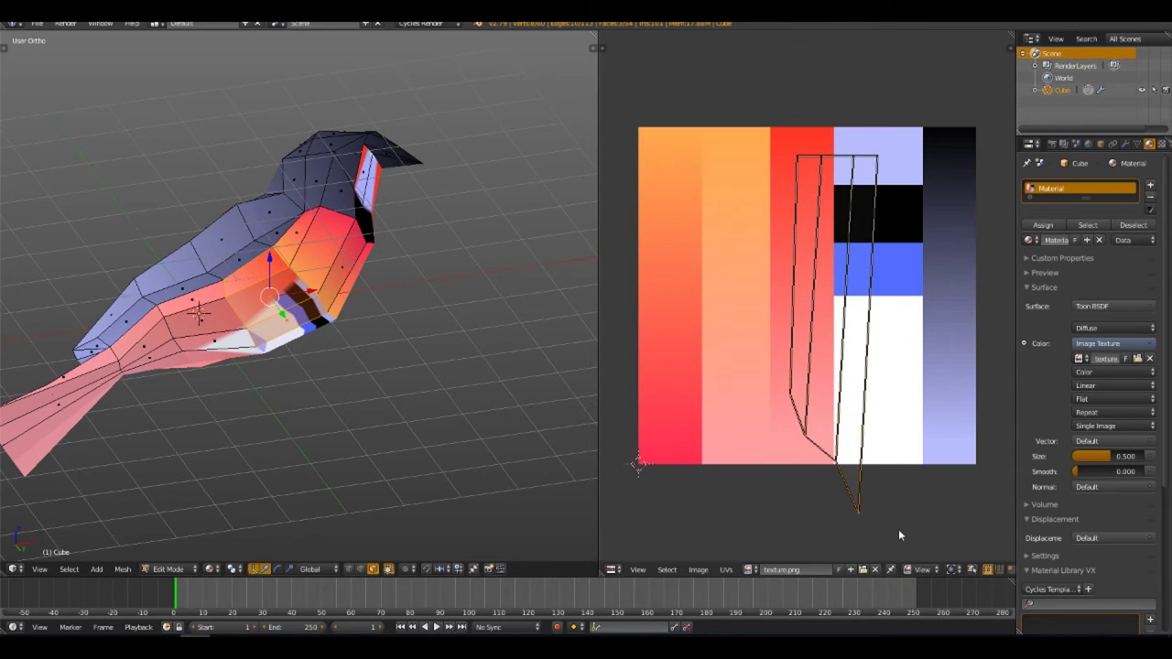
{"action": "key", "text": "ctrl+z"}
{"action": "key", "text": "s"}
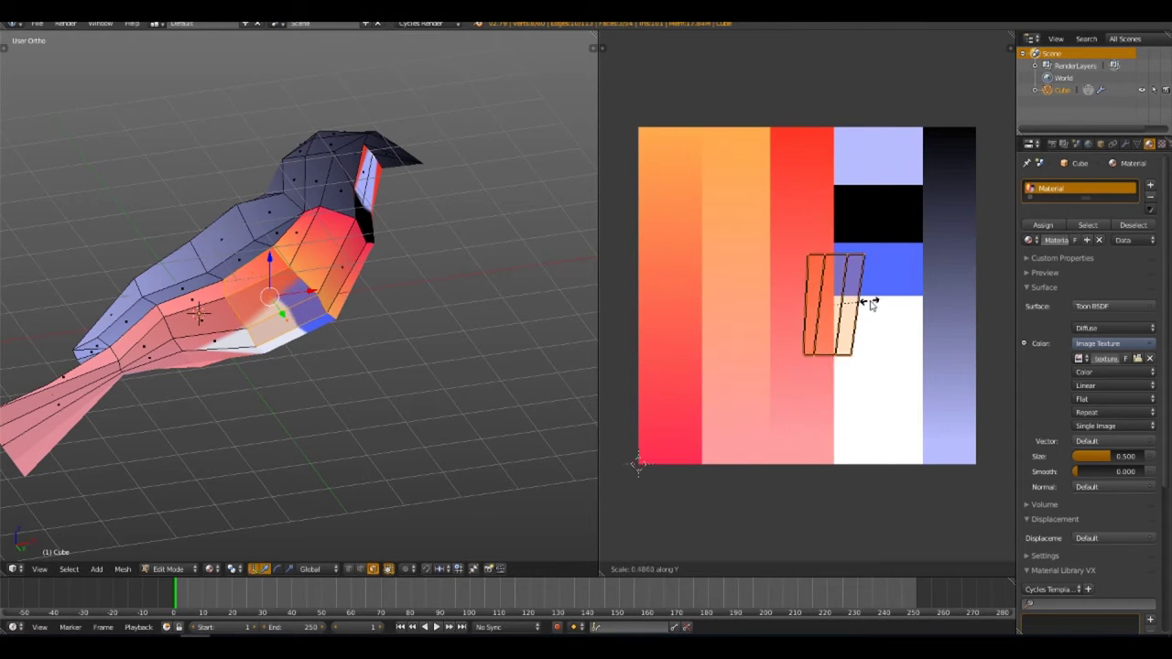
{"action": "key", "text": "g"}
{"action": "key", "text": "s"}
{"action": "key", "text": "Escape"}
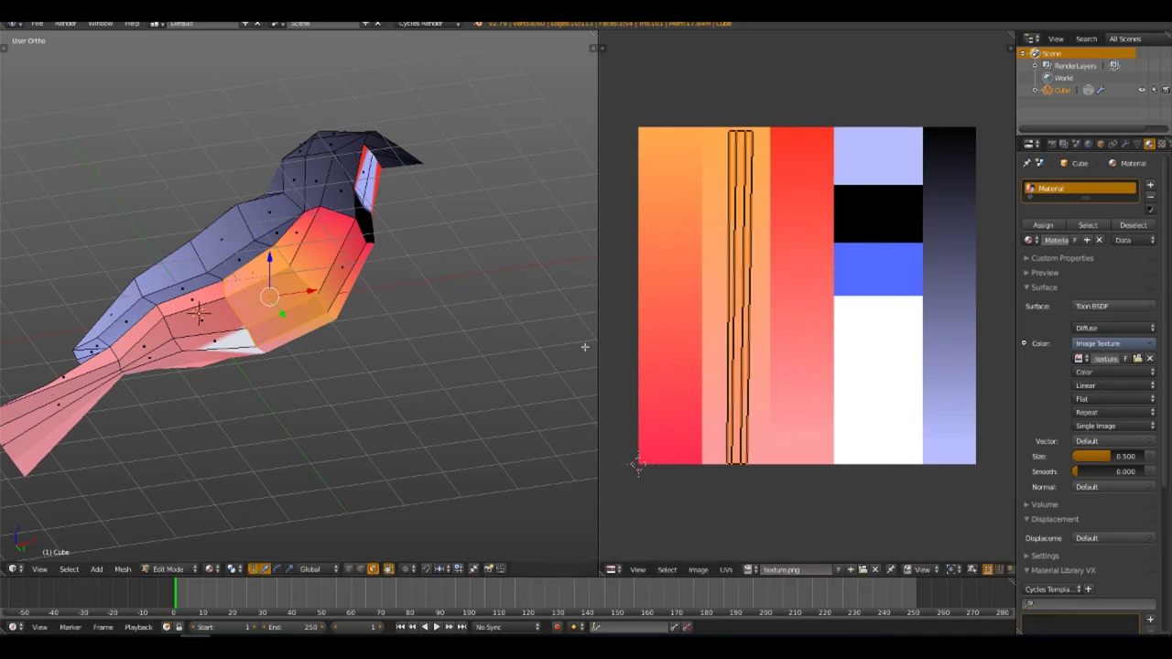
Step: Confirm the previous strip placement and inspect the textured bird's breast in object mode
{"action": "left_click", "coordinate": [743, 366]}
{"action": "key", "text": "Tab"}
{"action": "middle_click_drag", "start_coordinate": [385, 366], "coordinate": [319, 393]}
{"action": "scroll", "coordinate": [318, 394], "scroll_direction": "up", "scroll_amount": 4}
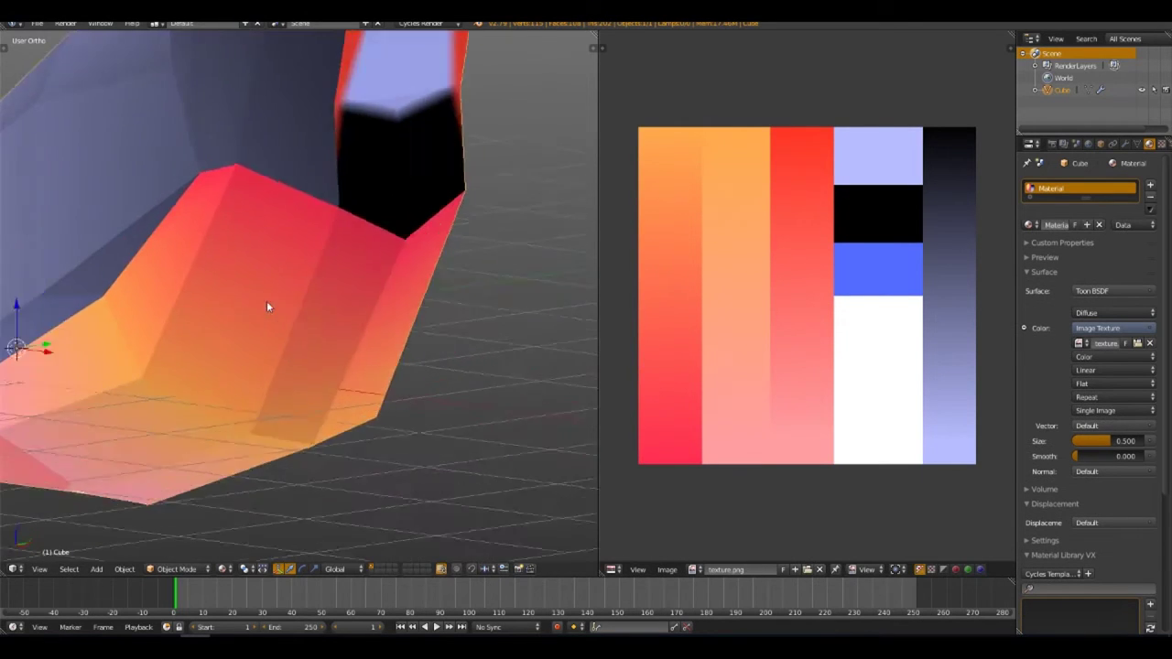
{"action": "scroll", "coordinate": [327, 292], "scroll_direction": "up", "scroll_amount": 3}
{"action": "middle_click_drag", "start_coordinate": [326, 297], "coordinate": [329, 257]}
Step: Return to edit mode, clear the face selection, and view the whole bird from the front
{"action": "key", "text": "Tab"}
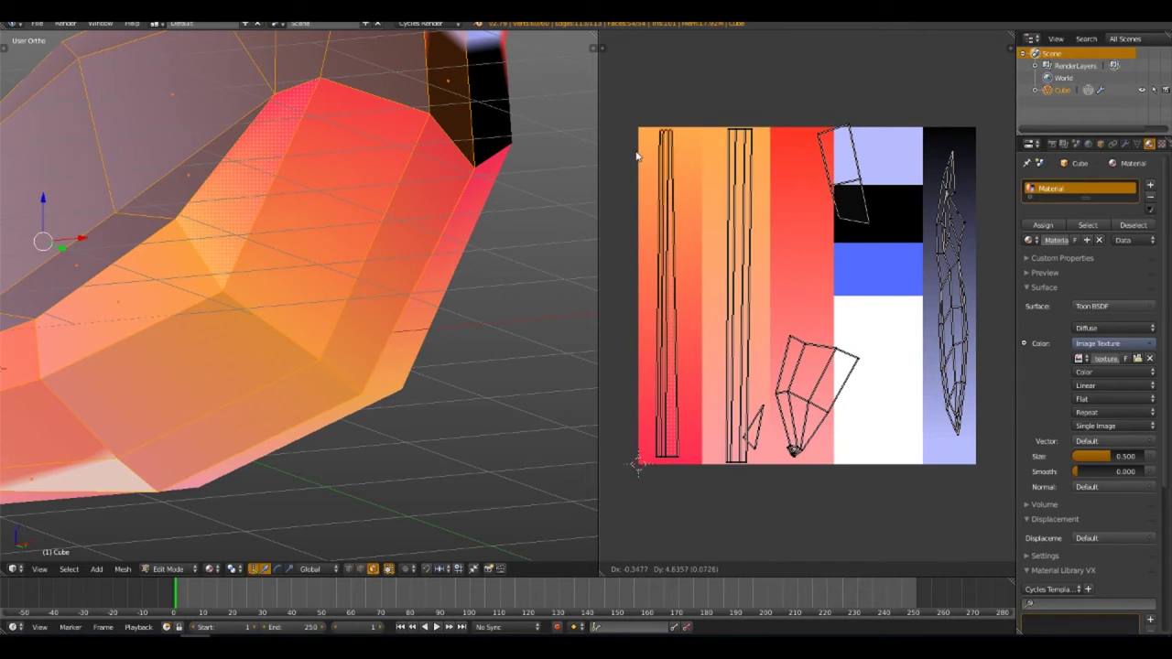
{"action": "key", "text": "Escape"}
{"action": "key", "text": "a"}
{"action": "scroll", "coordinate": [390, 289], "scroll_direction": "down", "scroll_amount": 3}
{"action": "middle_click_drag", "start_coordinate": [366, 302], "coordinate": [457, 285]}
{"action": "middle_click_drag", "start_coordinate": [537, 171], "coordinate": [497, 183], "text": "shift"}
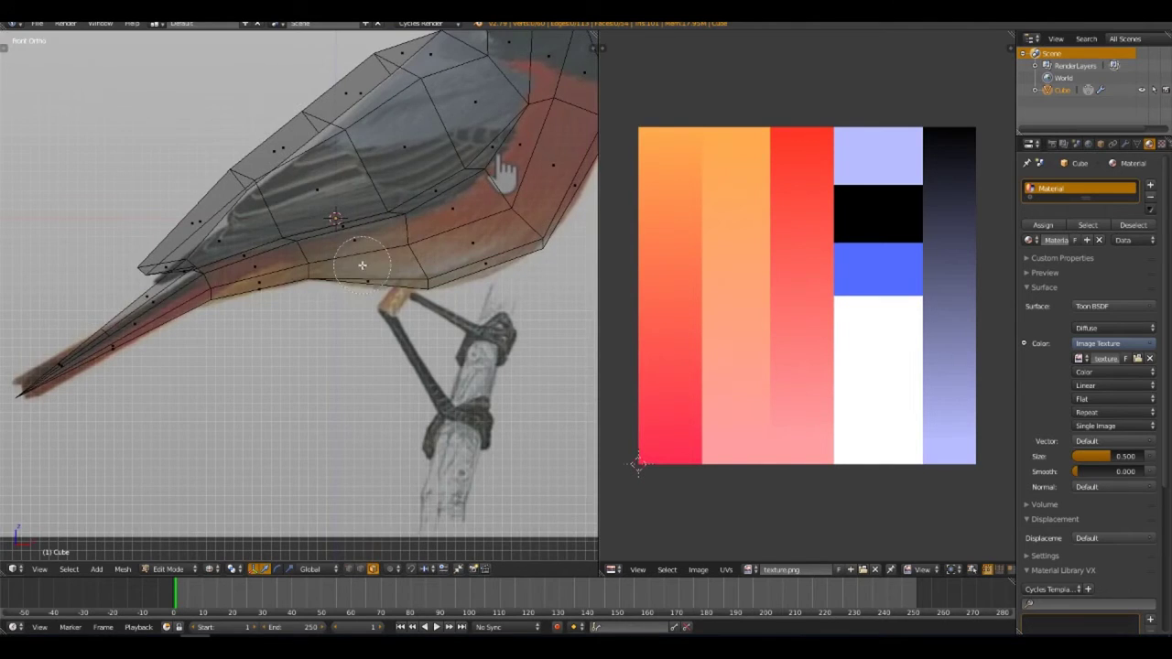
{"action": "key", "text": "z"}
{"action": "key", "text": "KP_1"}
{"action": "key", "text": "z"}
Step: Paint-select the tail faces and stretch their UV island vertically
{"action": "left_click", "coordinate": [362, 258]}
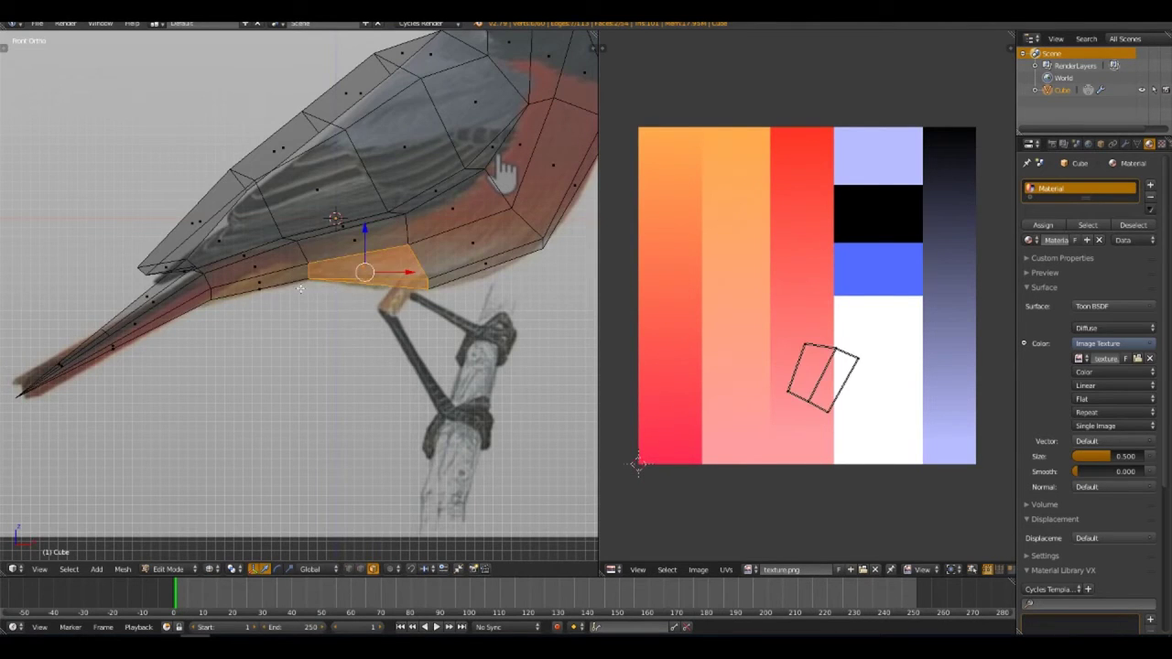
{"action": "key", "text": "a"}
{"action": "mouse_move", "coordinate": [362, 258]}
{"action": "left_mouse_down"}
{"action": "mouse_move", "coordinate": [275, 275]}
{"action": "mouse_move", "coordinate": [55, 366]}
{"action": "left_mouse_up"}
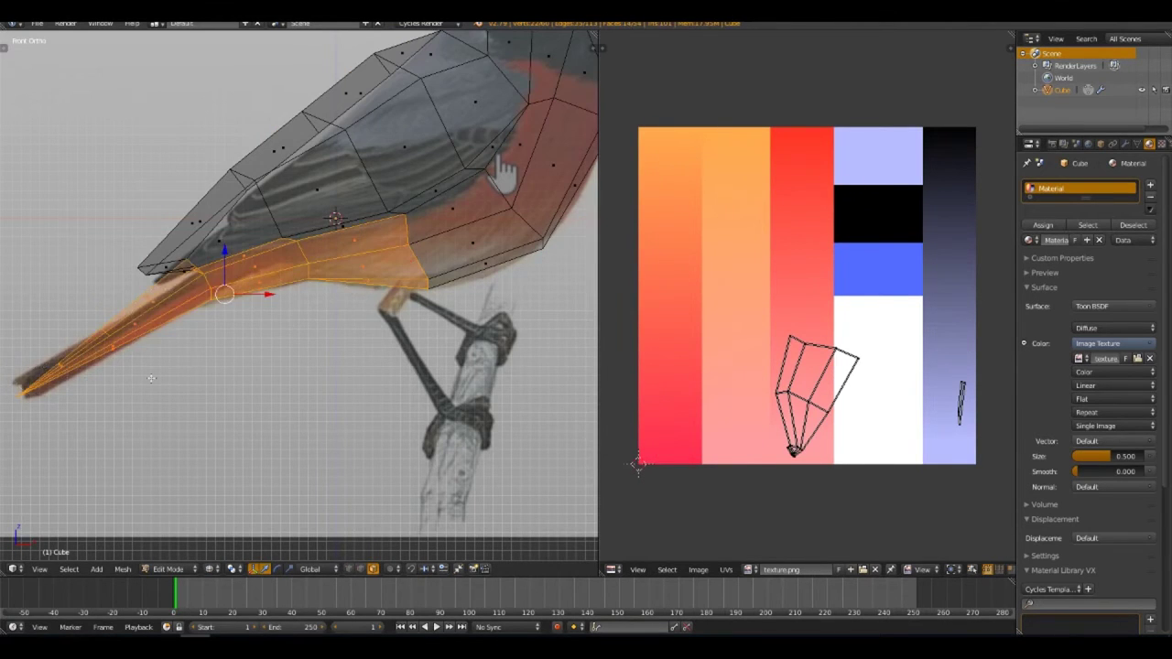
{"action": "middle_click_drag", "start_coordinate": [55, 366], "coordinate": [210, 302]}
{"action": "left_click", "coordinate": [888, 366]}
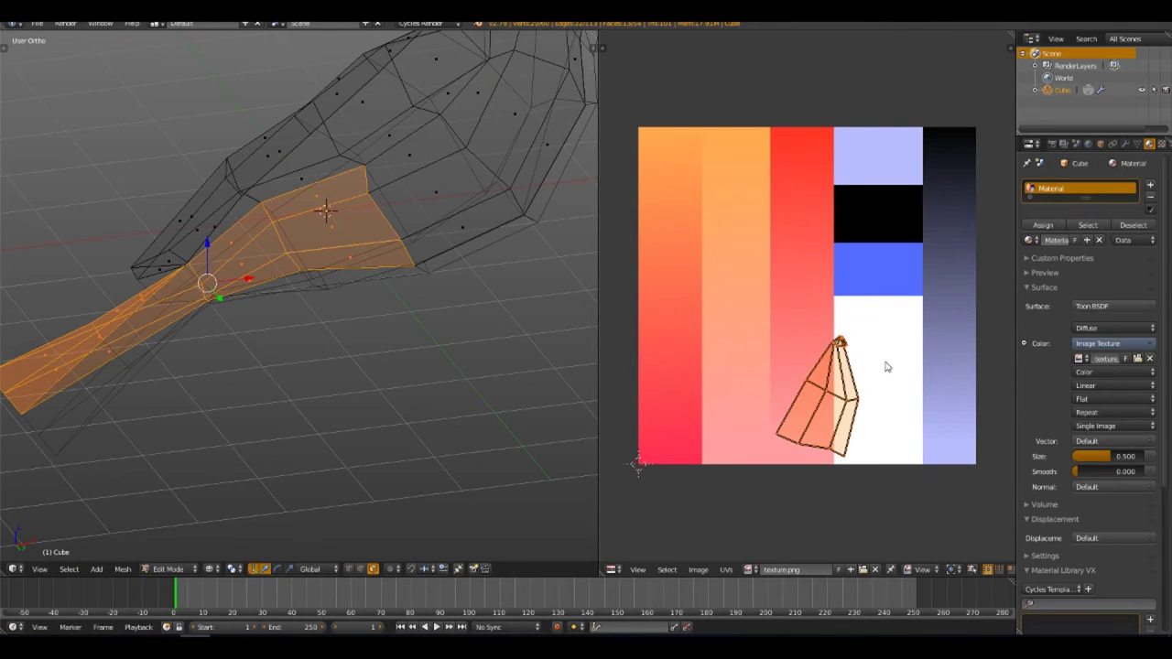
{"action": "key", "text": "s"}
{"action": "key", "text": "y"}
{"action": "left_click", "coordinate": [935, 437]}
Step: Rotate the tail UV island upright, place it on the red column, and preview with textured shading
{"action": "key", "text": "r"}
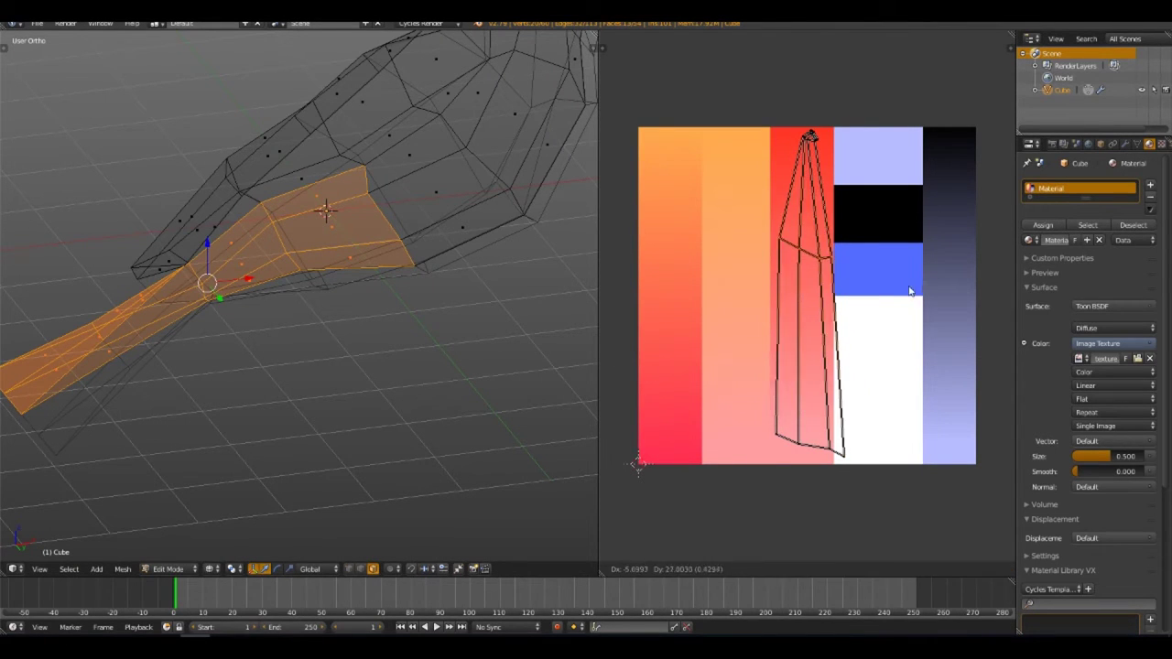
{"action": "left_click", "coordinate": [886, 475]}
{"action": "key", "text": "g"}
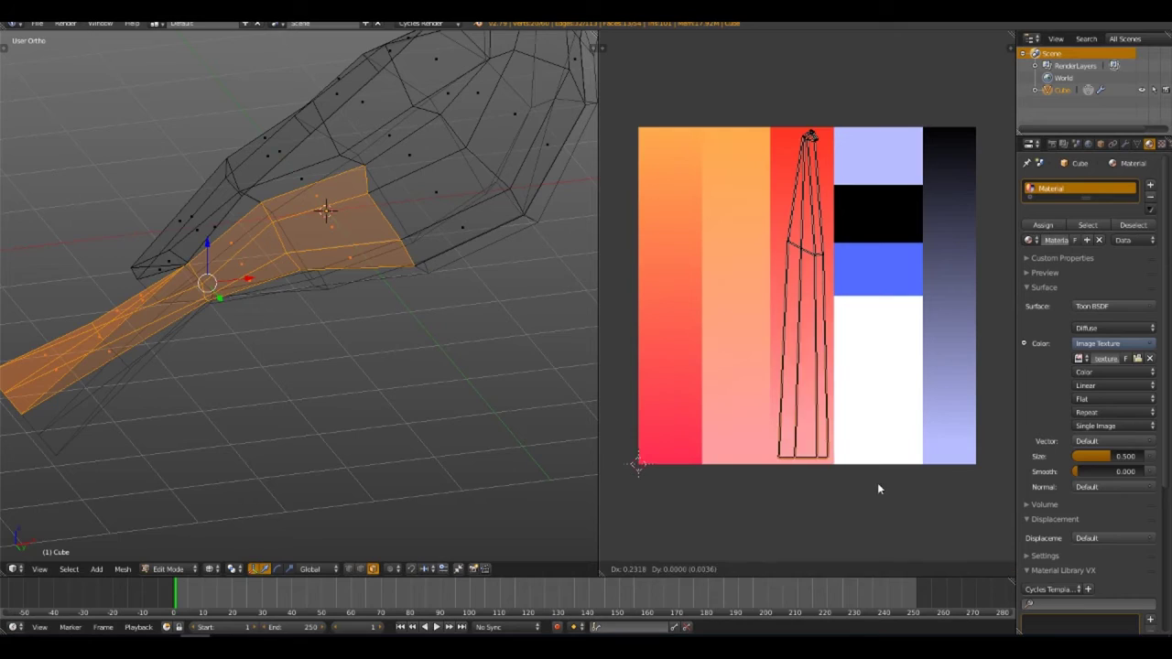
{"action": "left_click", "coordinate": [876, 485]}
{"action": "key", "text": "a"}
{"action": "key", "text": "KP_1"}
{"action": "left_click", "coordinate": [208, 569]}
{"action": "left_click", "coordinate": [257, 497]}
{"action": "mouse_move", "coordinate": [275, 439]}
{"action": "middle_mouse_down"}
{"action": "mouse_move", "coordinate": [396, 216]}
{"action": "mouse_move", "coordinate": [314, 361]}
{"action": "middle_mouse_up"}
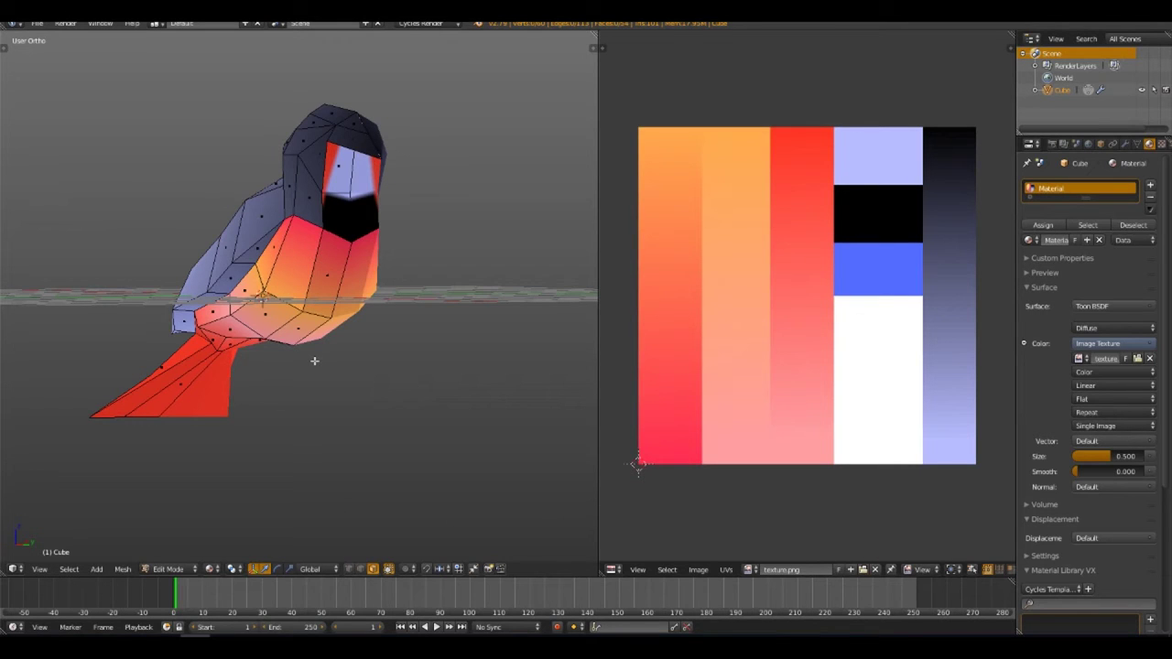
Step: Select the face under the eye and move and rotate its UV onto the dark strip
{"action": "middle_click_drag", "start_coordinate": [313, 361], "coordinate": [275, 348]}
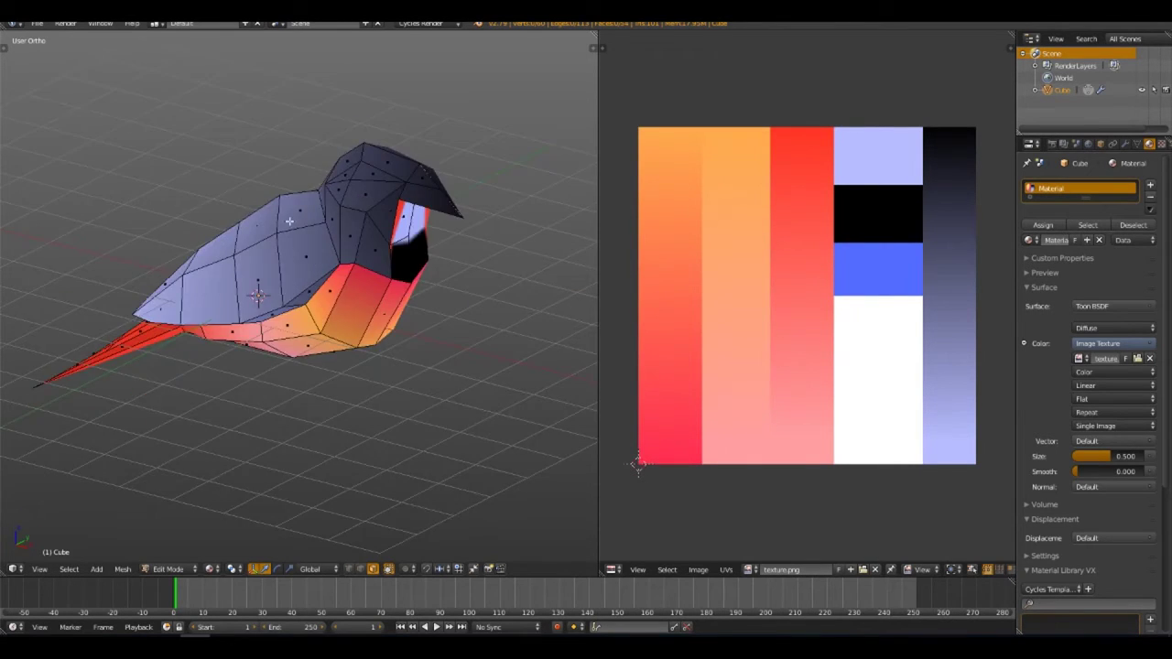
{"action": "scroll", "coordinate": [275, 274], "scroll_direction": "up", "scroll_amount": 3}
{"action": "right_click", "coordinate": [275, 183]}
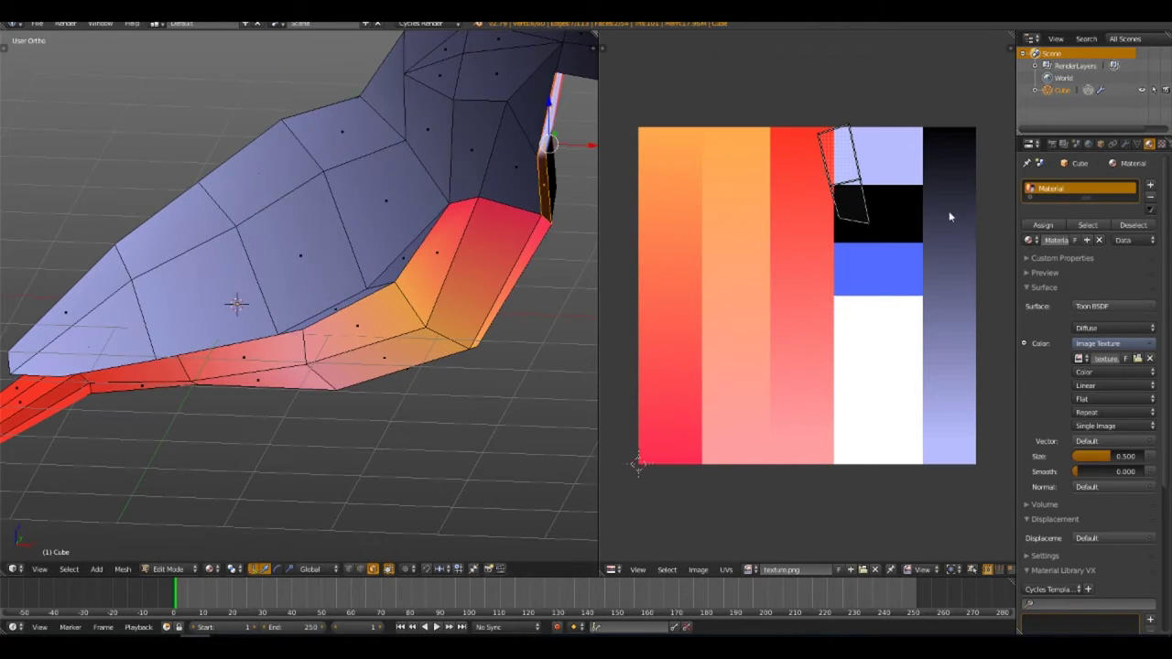
{"action": "key", "text": "g"}
{"action": "key", "text": "r"}
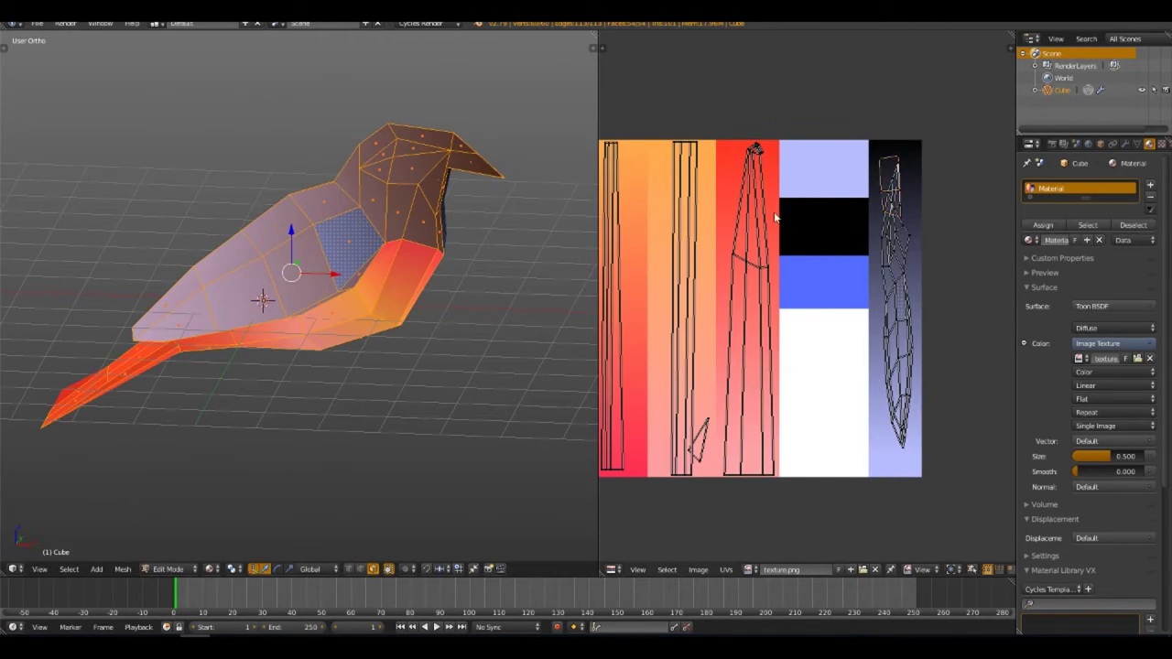
{"action": "left_click_drag", "start_coordinate": [655, 131], "coordinate": [870, 463]}
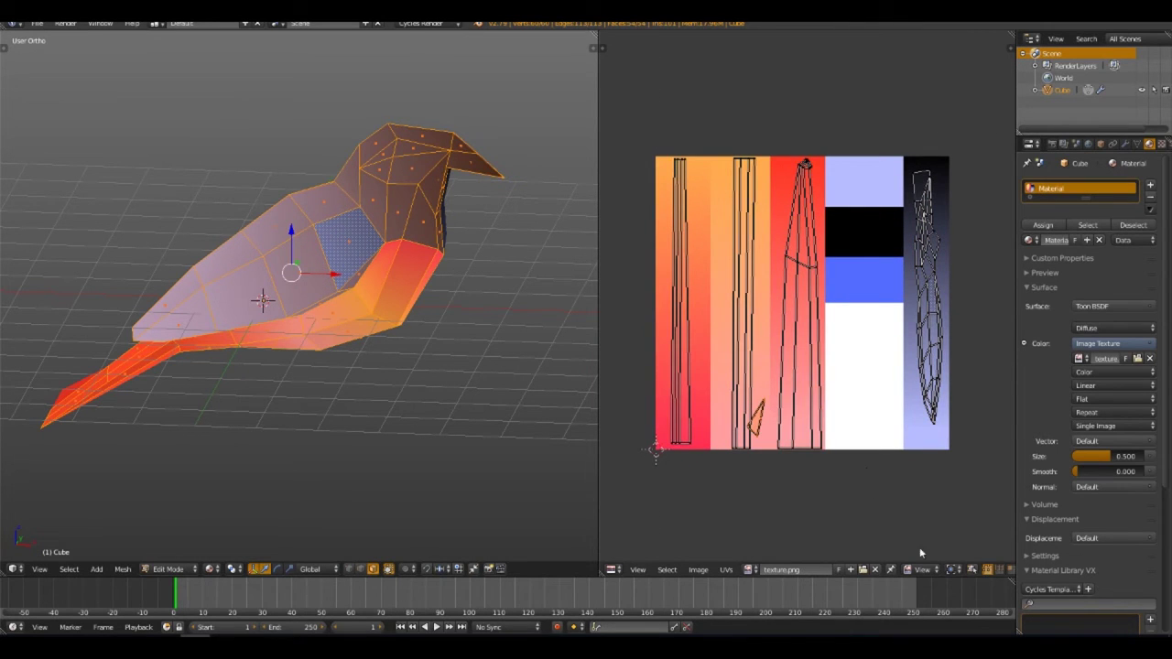
{"action": "key", "text": "a"}
Step: Stand the linked head-and-back UV island upright on the right gradient column and narrow it
{"action": "middle_click_drag", "start_coordinate": [302, 274], "coordinate": [394, 247]}
{"action": "key", "text": "w"}
{"action": "key", "text": "l"}
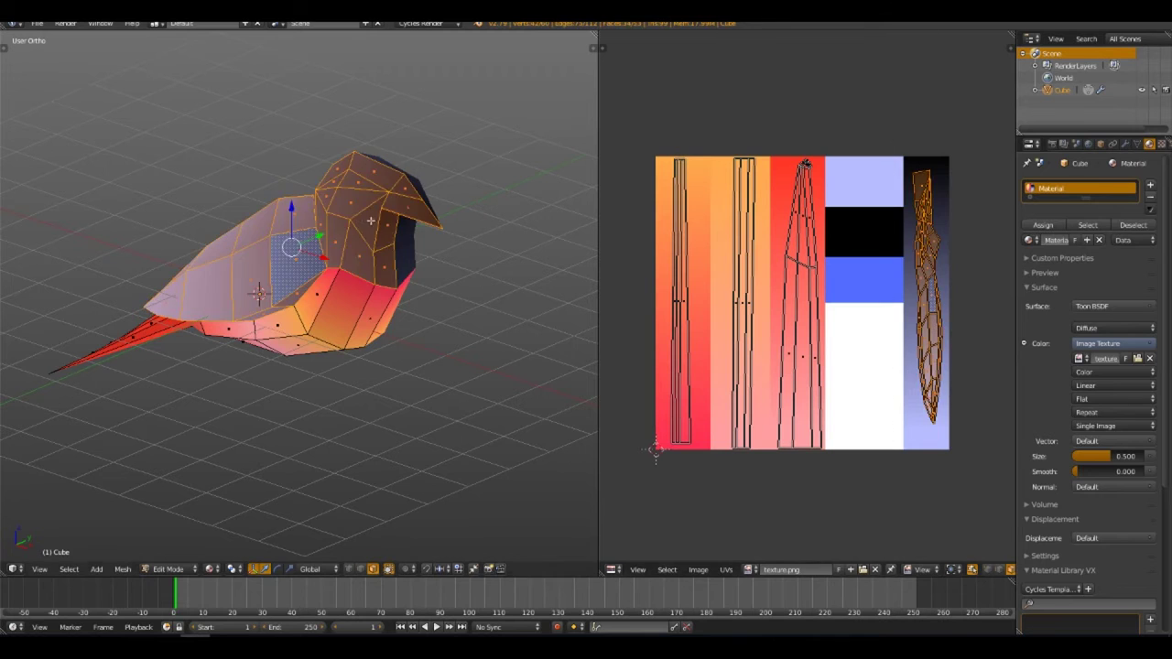
{"action": "key", "text": "r"}
{"action": "left_click", "coordinate": [970, 385]}
{"action": "key", "text": "g"}
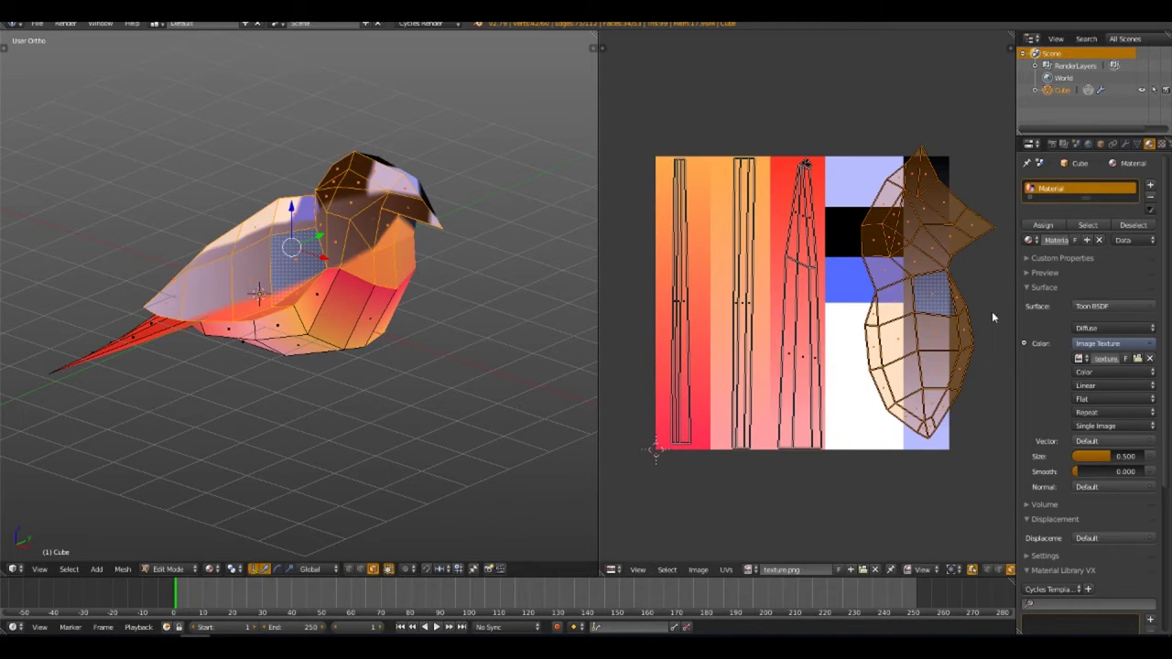
{"action": "left_click", "coordinate": [939, 319]}
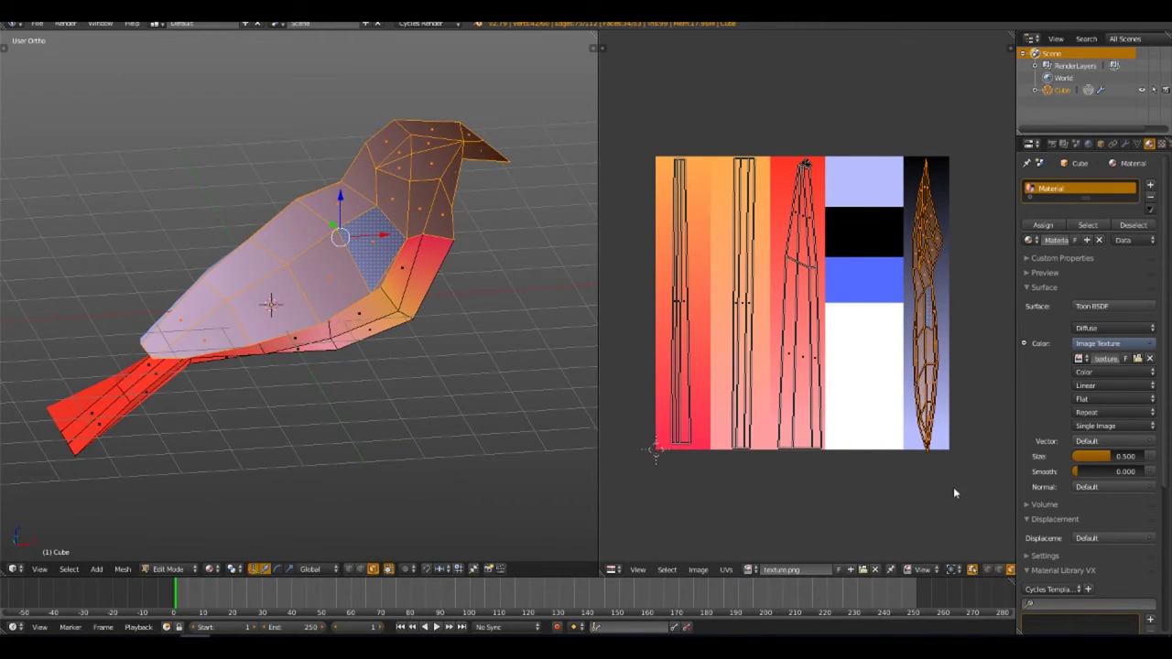
{"action": "scroll", "coordinate": [953, 487], "scroll_direction": "up", "scroll_amount": 1}
{"action": "key", "text": "s"}
{"action": "key", "text": "a"}
{"action": "scroll", "coordinate": [916, 365], "scroll_direction": "right", "scroll_amount": 3, "text": "ctrl"}
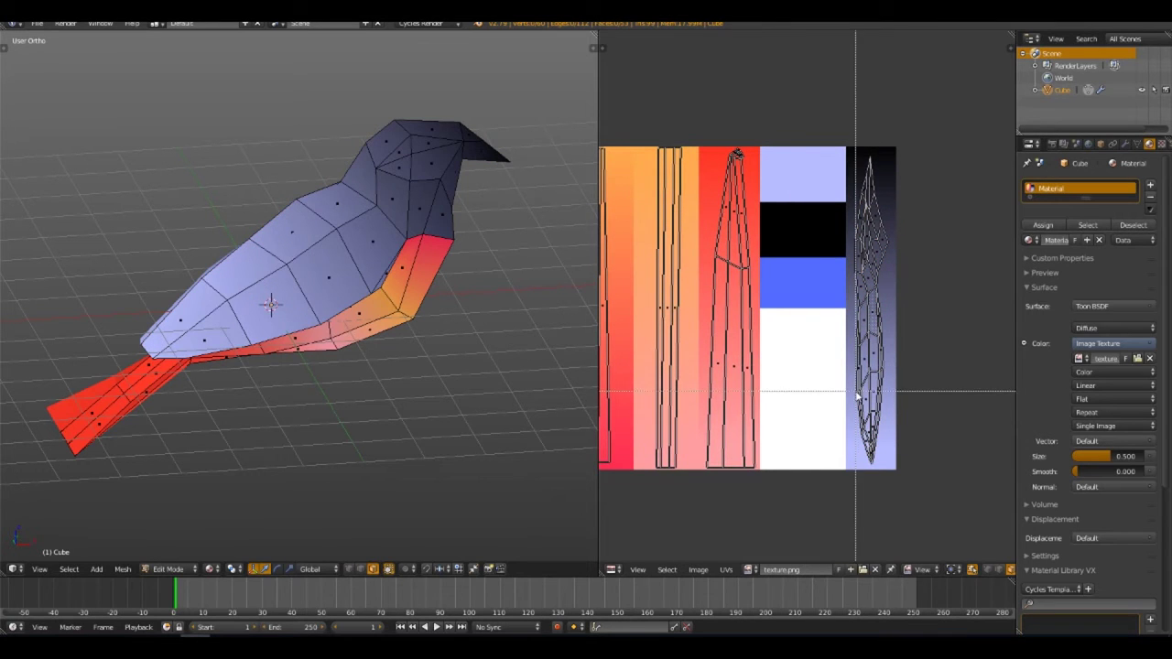
Step: Box-select the head island and pick single UV vertices in the texture view
{"action": "key", "text": "a"}
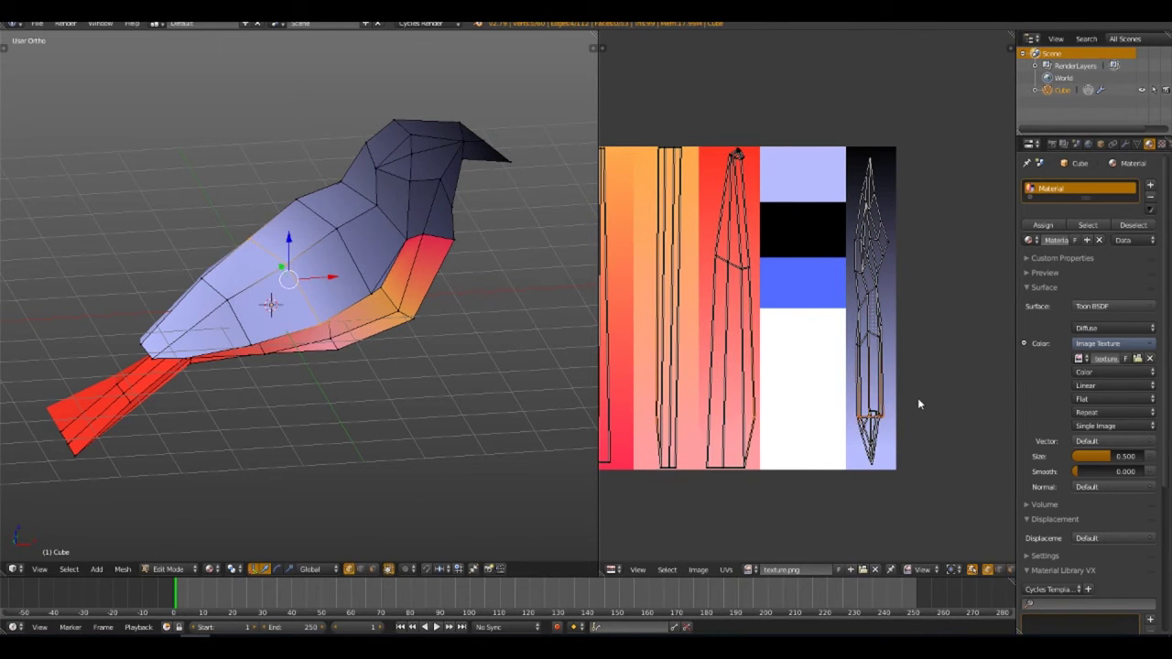
{"action": "key", "text": "b"}
{"action": "left_click_drag", "start_coordinate": [838, 308], "coordinate": [911, 353]}
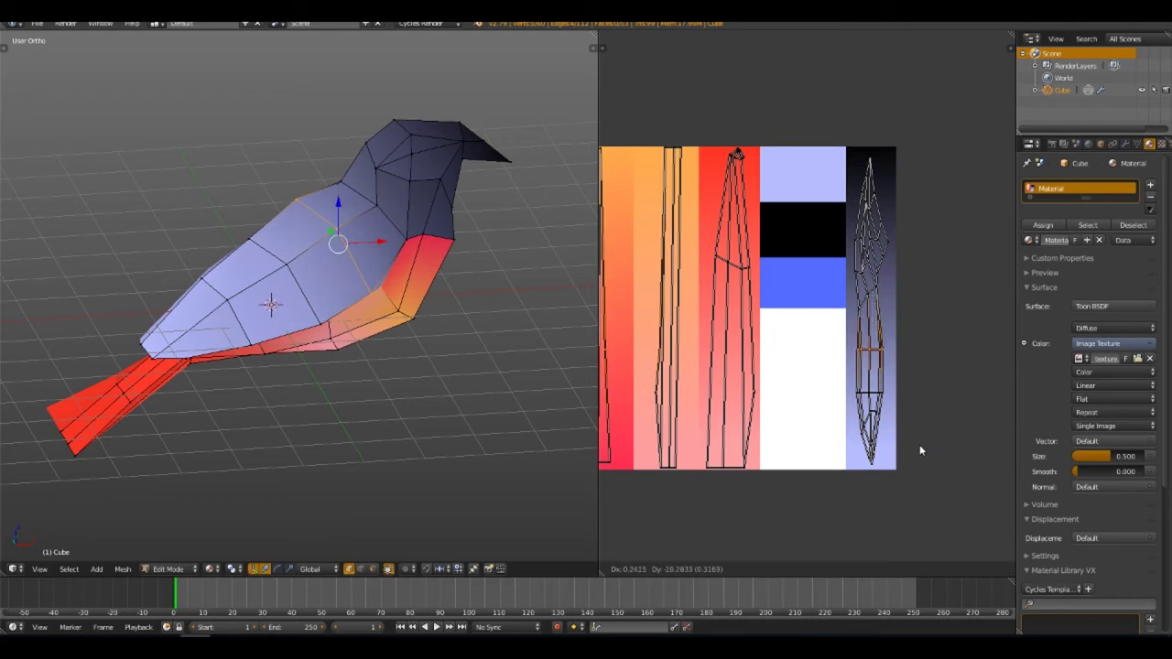
{"action": "key", "text": "a"}
{"action": "right_click", "coordinate": [894, 342]}
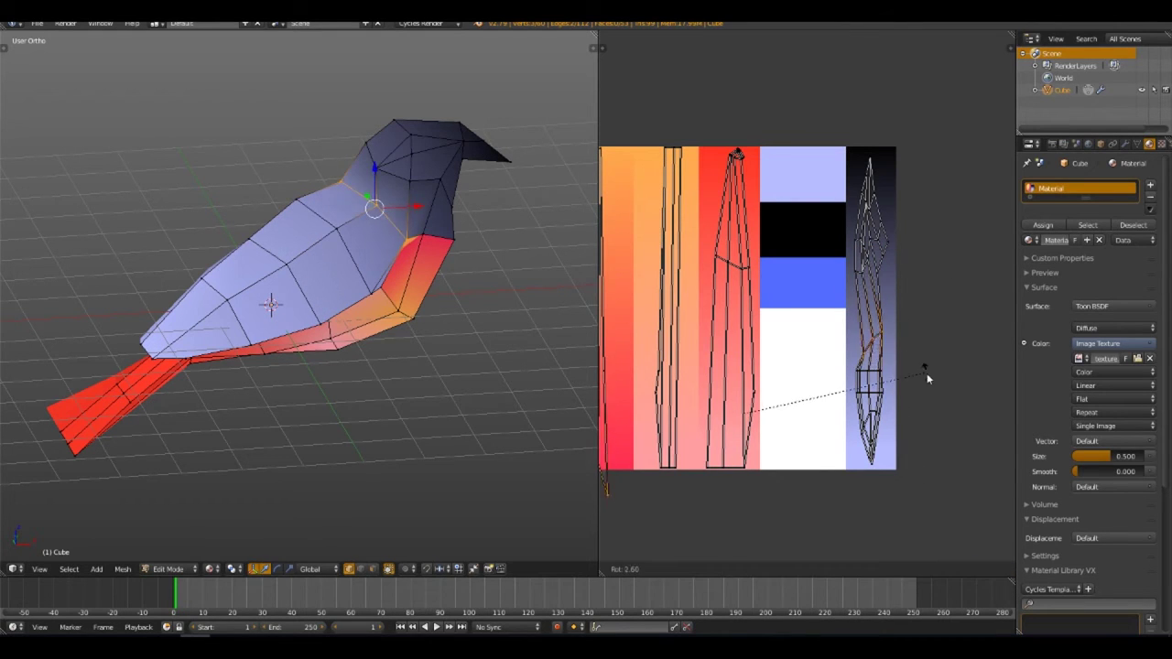
{"action": "key", "text": "a"}
{"action": "scroll", "coordinate": [609, 442], "scroll_direction": "down", "scroll_amount": 1}
{"action": "scroll", "coordinate": [608, 442], "scroll_direction": "down", "scroll_amount": 1}
Step: Move the body island's bottom tip down the gradient strip, then preview the bird in object mode
{"action": "right_click", "coordinate": [646, 424]}
{"action": "key", "text": "g"}
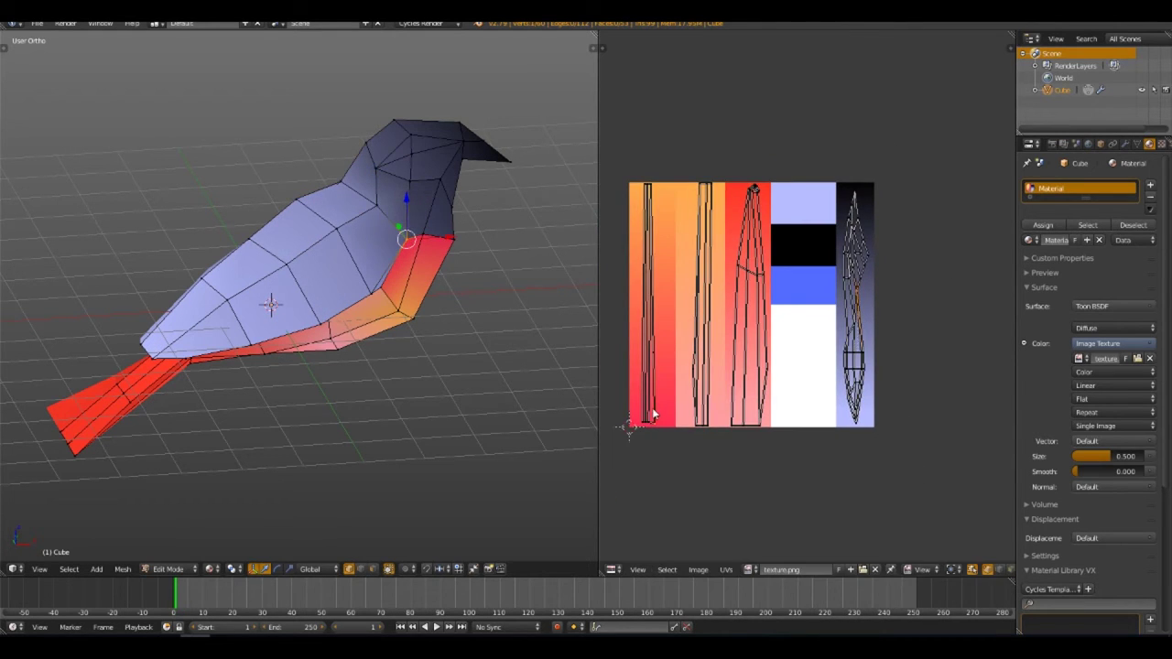
{"action": "key", "text": "a"}
{"action": "scroll", "coordinate": [908, 409], "scroll_direction": "up", "scroll_amount": 1}
{"action": "key", "text": "a"}
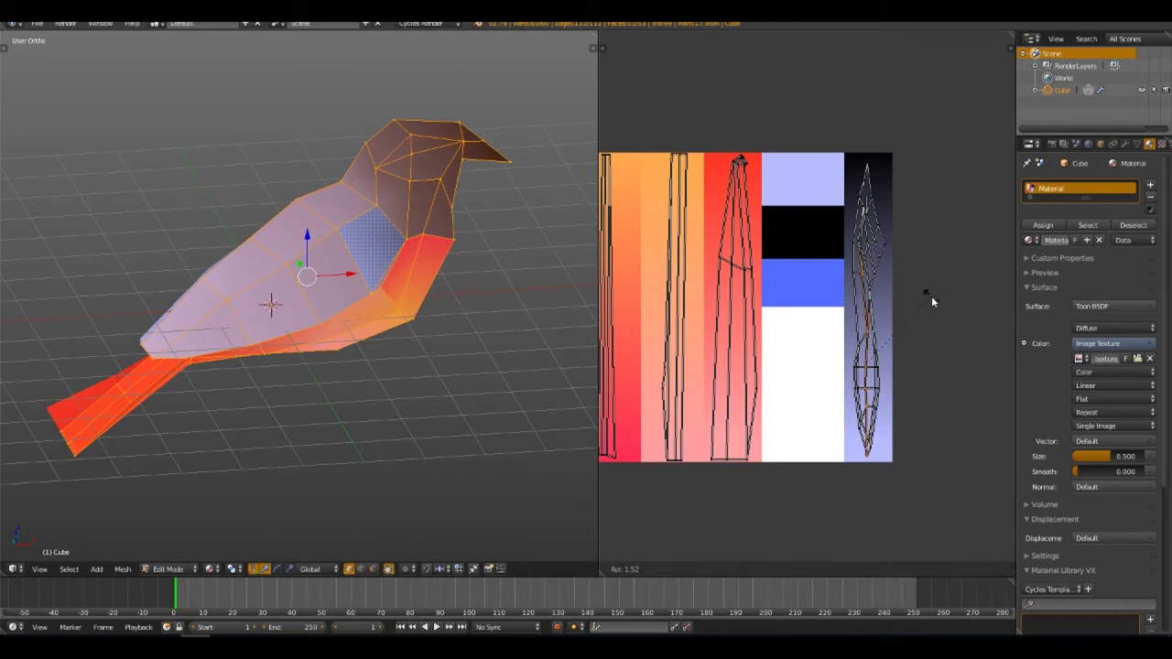
{"action": "left_click", "coordinate": [840, 332]}
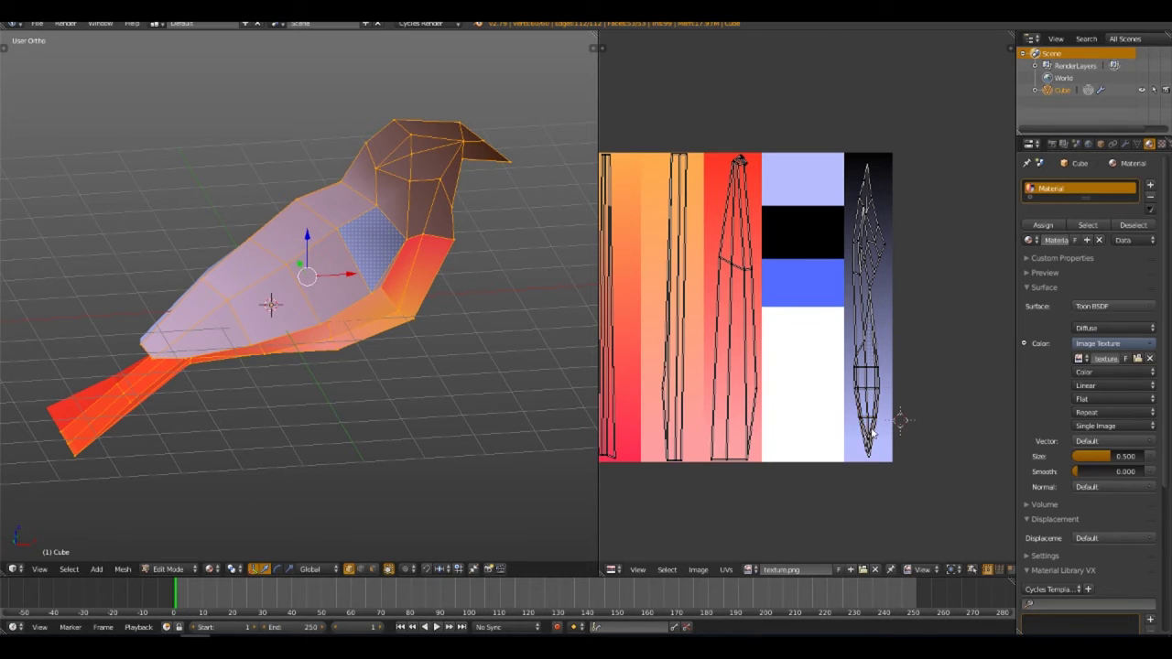
{"action": "key", "text": "g"}
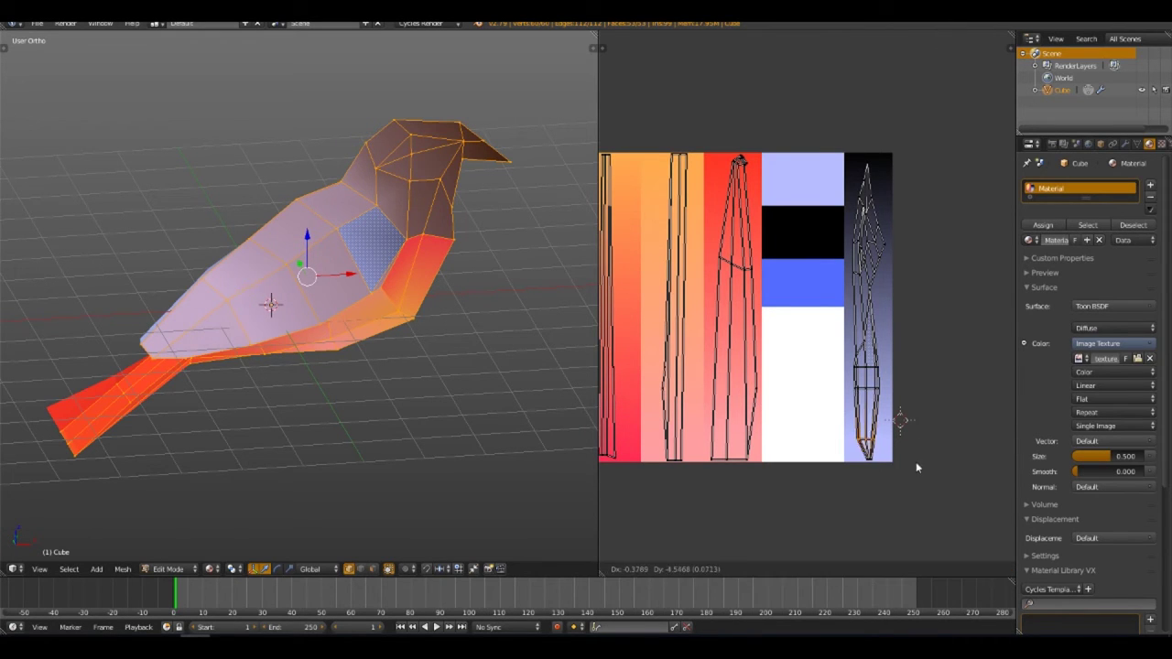
{"action": "key", "text": "g"}
{"action": "key", "text": "g"}
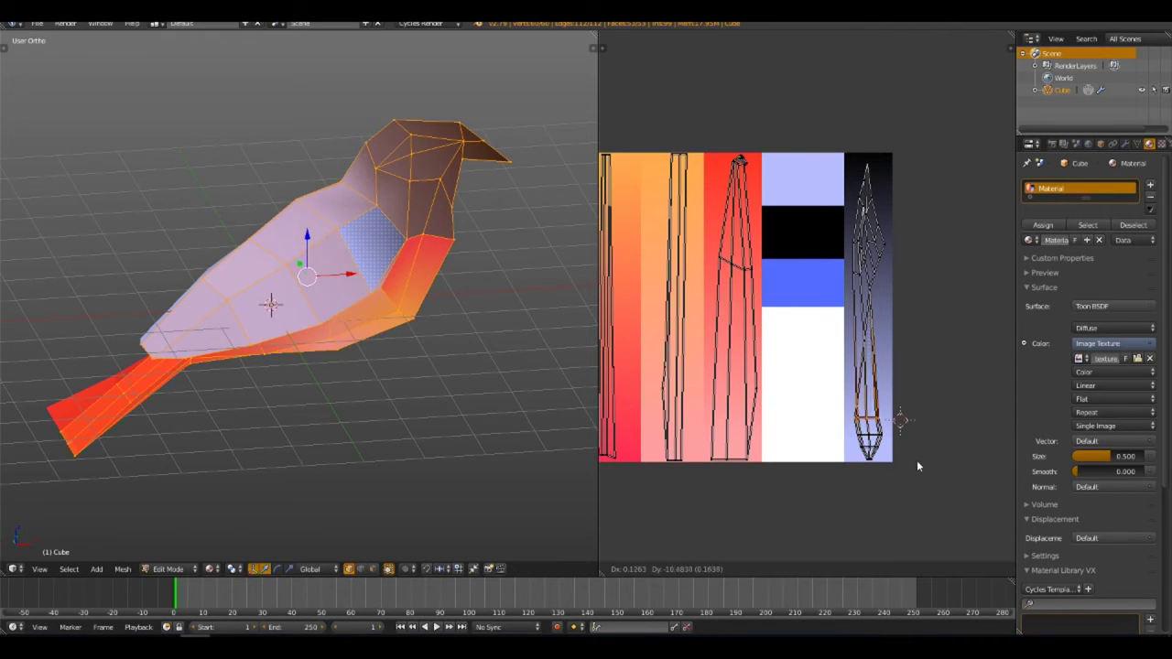
{"action": "key", "text": "g"}
{"action": "left_click", "coordinate": [887, 439]}
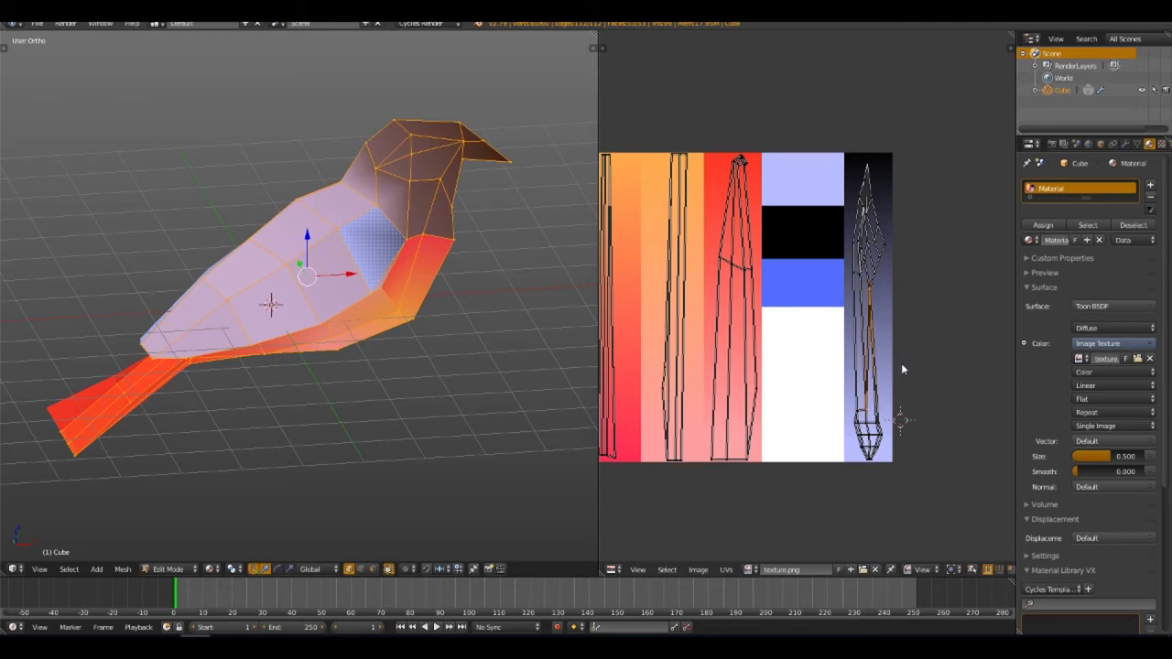
{"action": "key", "text": "Tab"}
Step: Rotate all body UVs 180 degrees and reposition the head, lower body and long body strips
{"action": "middle_click_drag", "start_coordinate": [385, 240], "coordinate": [428, 240]}
{"action": "key", "text": "Tab"}
{"action": "type", "text": "a"}
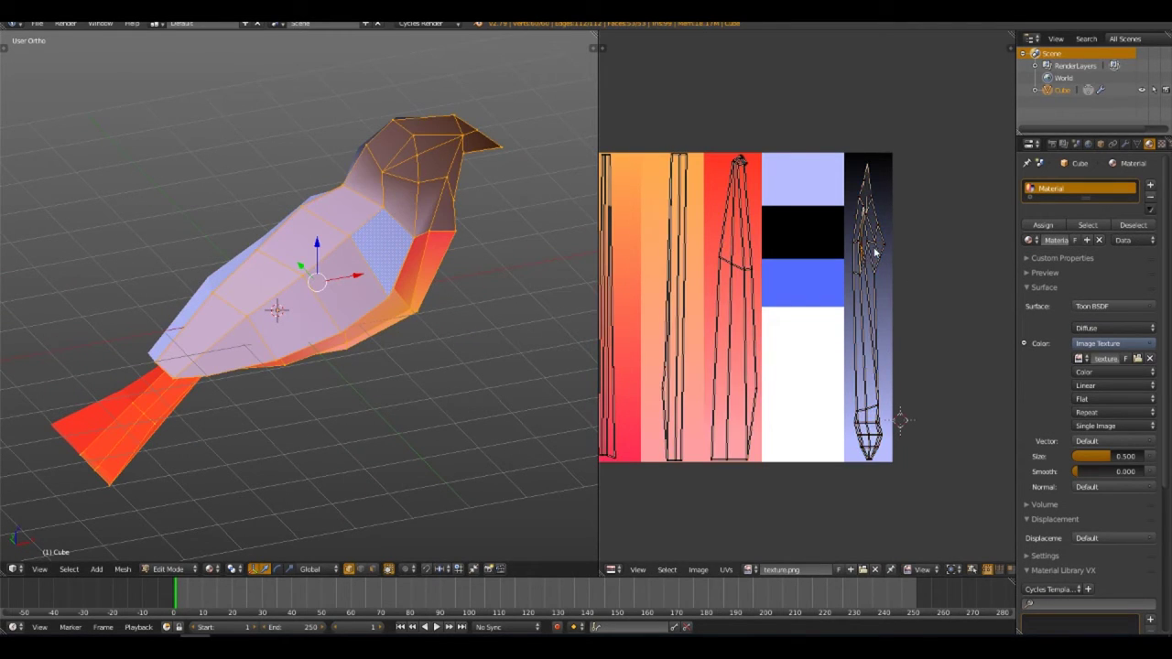
{"action": "type", "text": "r180g"}
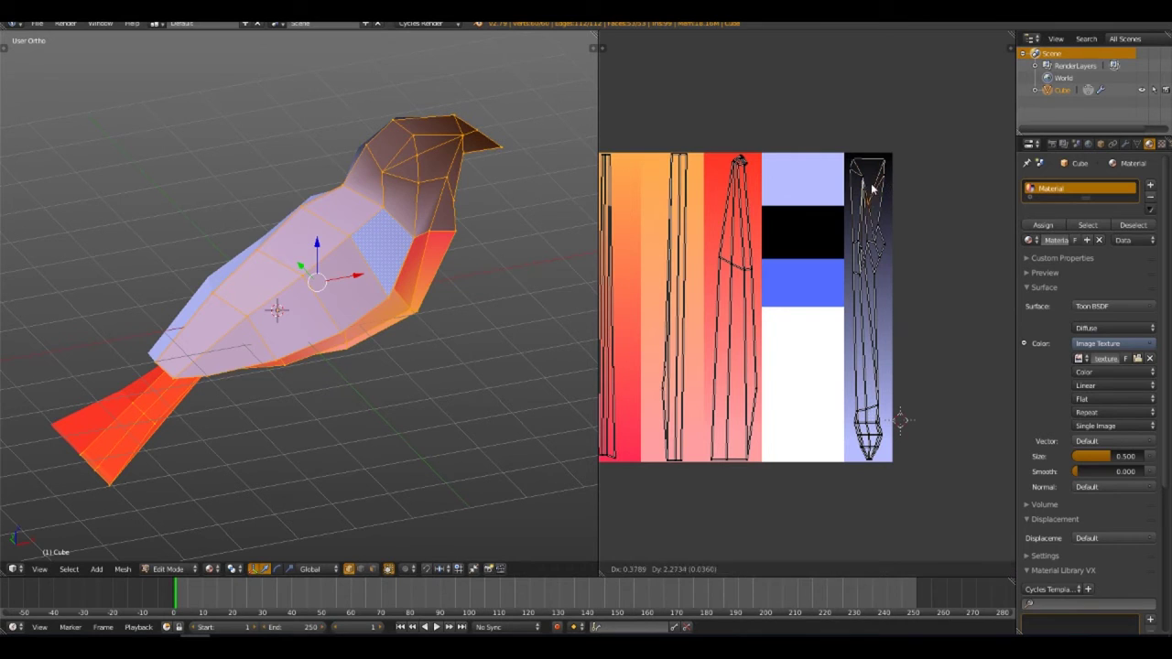
{"action": "key", "text": "l"}
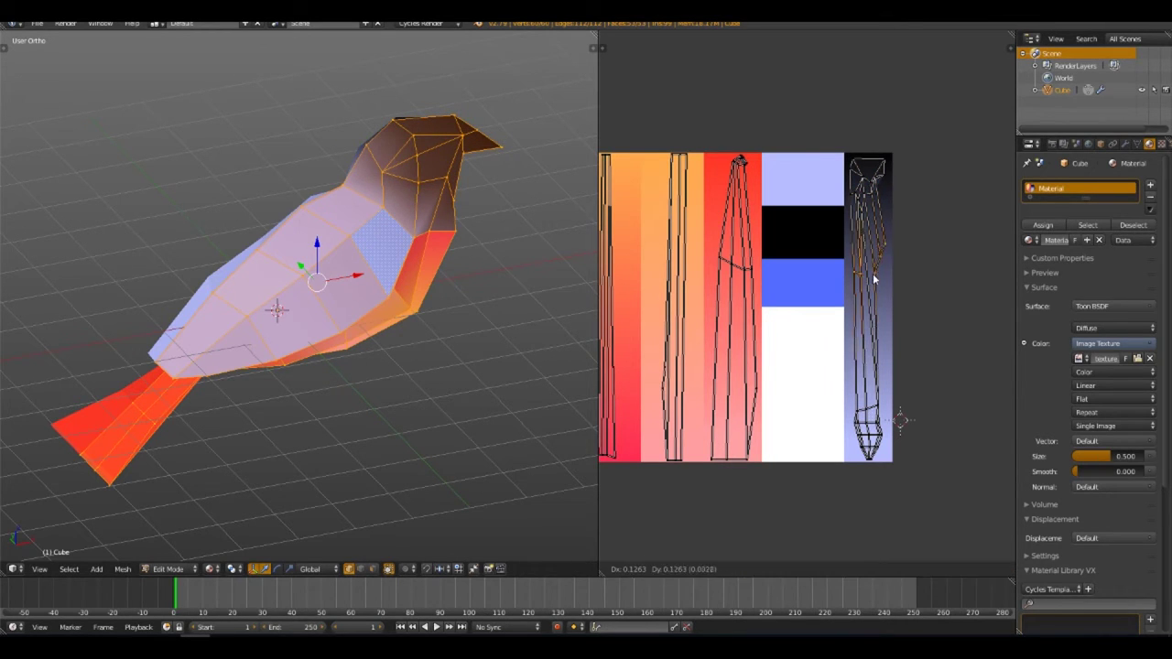
{"action": "key", "text": "l"}
{"action": "key", "text": "l"}
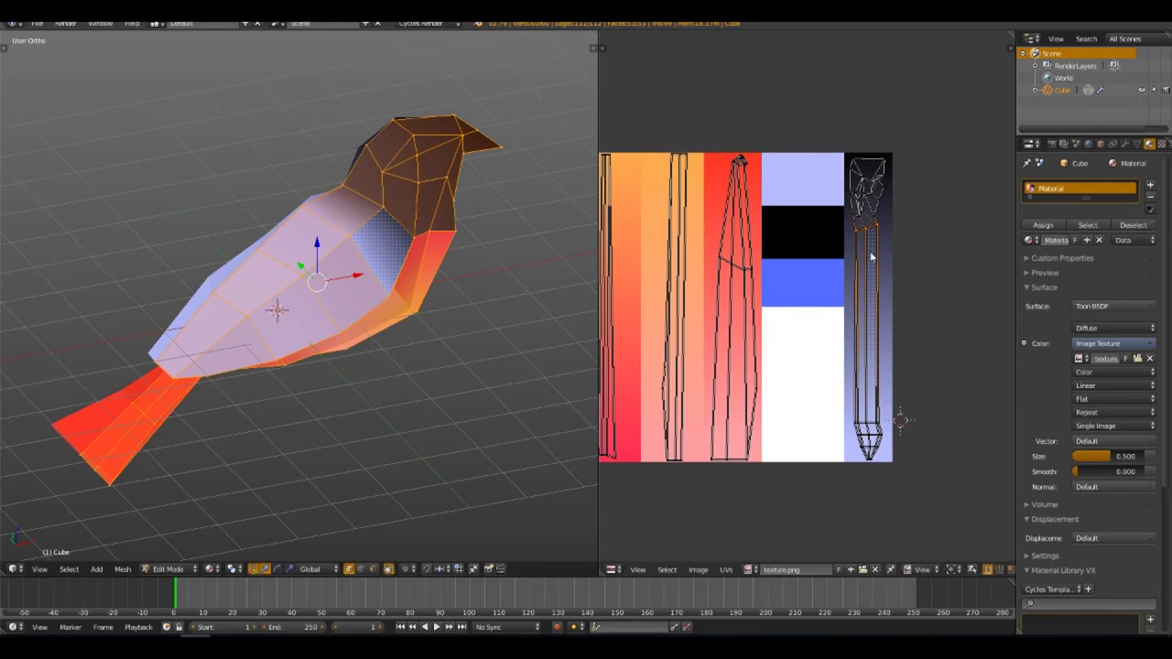
{"action": "key", "text": "l"}
{"action": "key", "text": "l"}
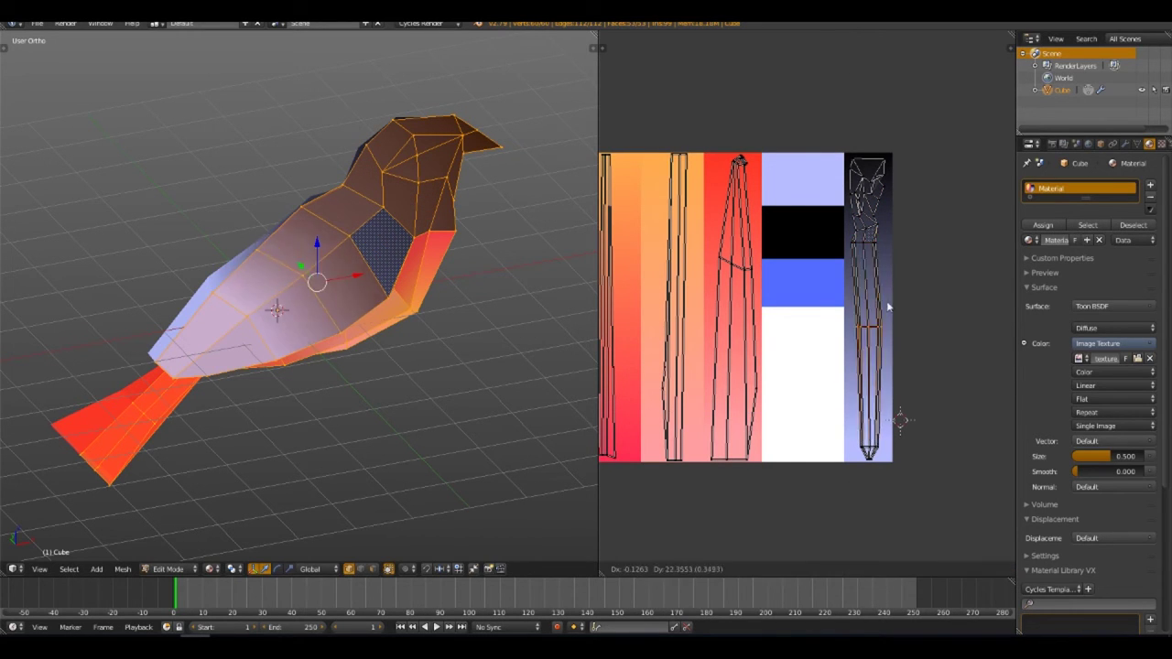
{"action": "key", "text": "Tab"}
{"action": "mouse_move", "coordinate": [373, 277]}
{"action": "middle_mouse_down"}
{"action": "mouse_move", "coordinate": [384, 226]}
{"action": "mouse_move", "coordinate": [412, 275]}
{"action": "middle_mouse_up"}
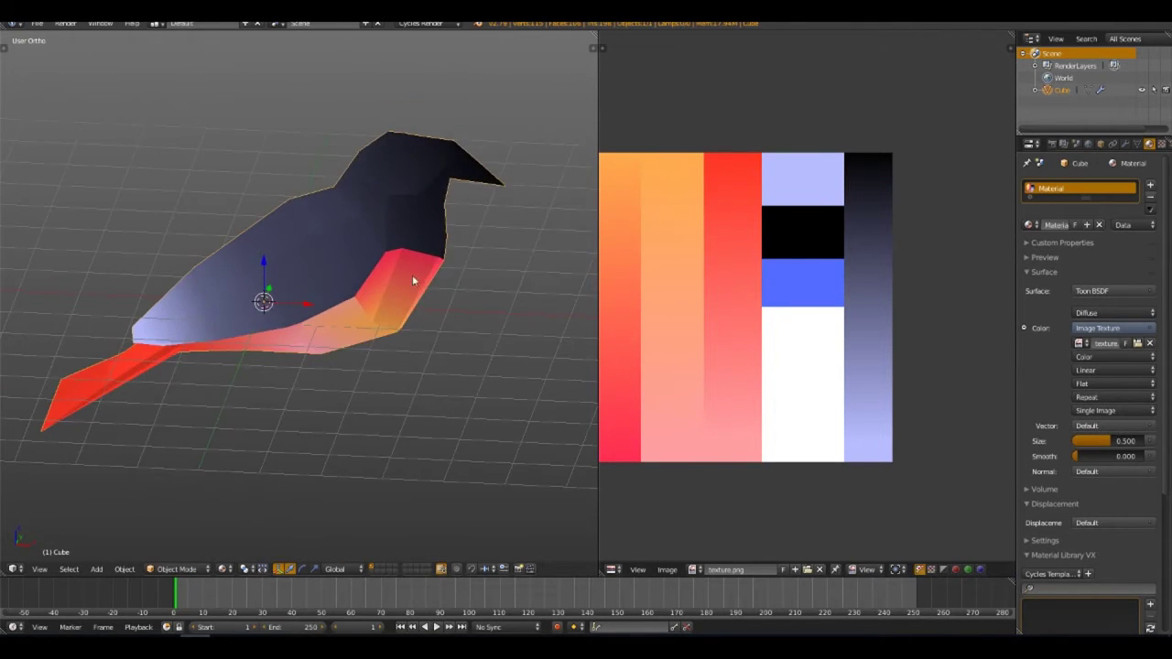
Step: Move a head face's UV onto the light-blue swatch
{"action": "scroll", "coordinate": [412, 275], "scroll_direction": "up", "scroll_amount": 3}
{"action": "key", "text": "Tab"}
{"action": "scroll", "coordinate": [308, 446], "scroll_direction": "up", "scroll_amount": 3}
{"action": "right_click", "coordinate": [330, 325]}
{"action": "key", "text": "g"}
{"action": "left_click", "coordinate": [818, 183]}
{"action": "key", "text": "a"}
Step: Place the eye face's UV on the pale lavender swatch and return to object mode
{"action": "scroll", "coordinate": [372, 380], "scroll_direction": "down", "scroll_amount": 3}
{"action": "middle_click_drag", "start_coordinate": [371, 380], "coordinate": [348, 330]}
{"action": "scroll", "coordinate": [320, 321], "scroll_direction": "up", "scroll_amount": 4}
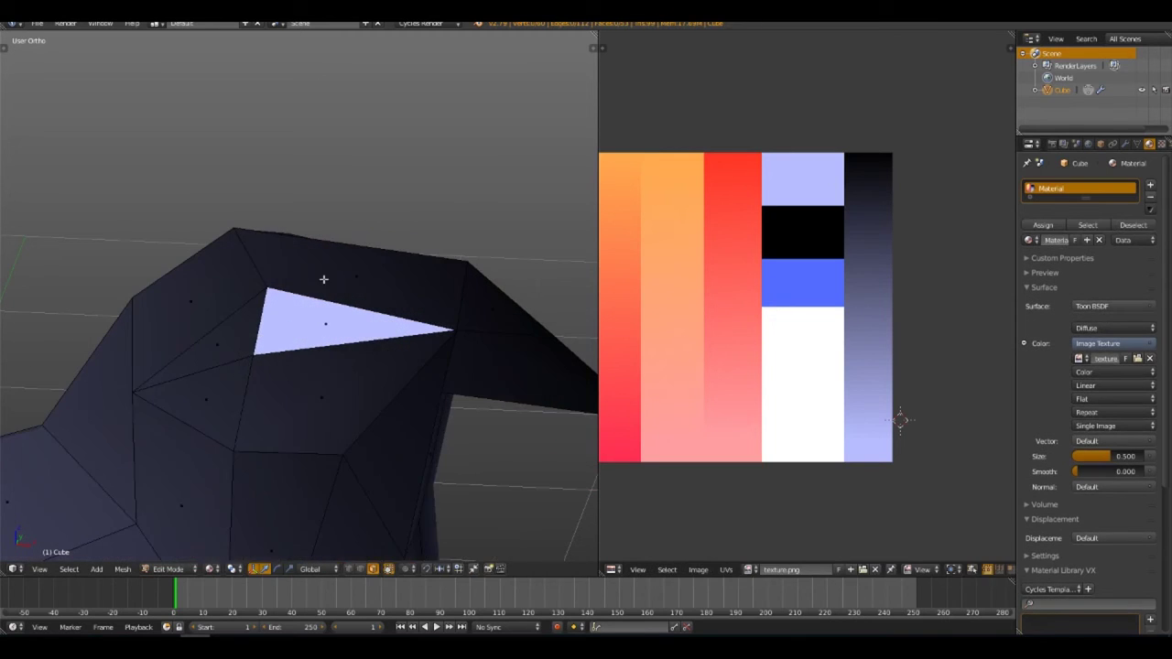
{"action": "right_click", "coordinate": [311, 323]}
{"action": "key", "text": "g"}
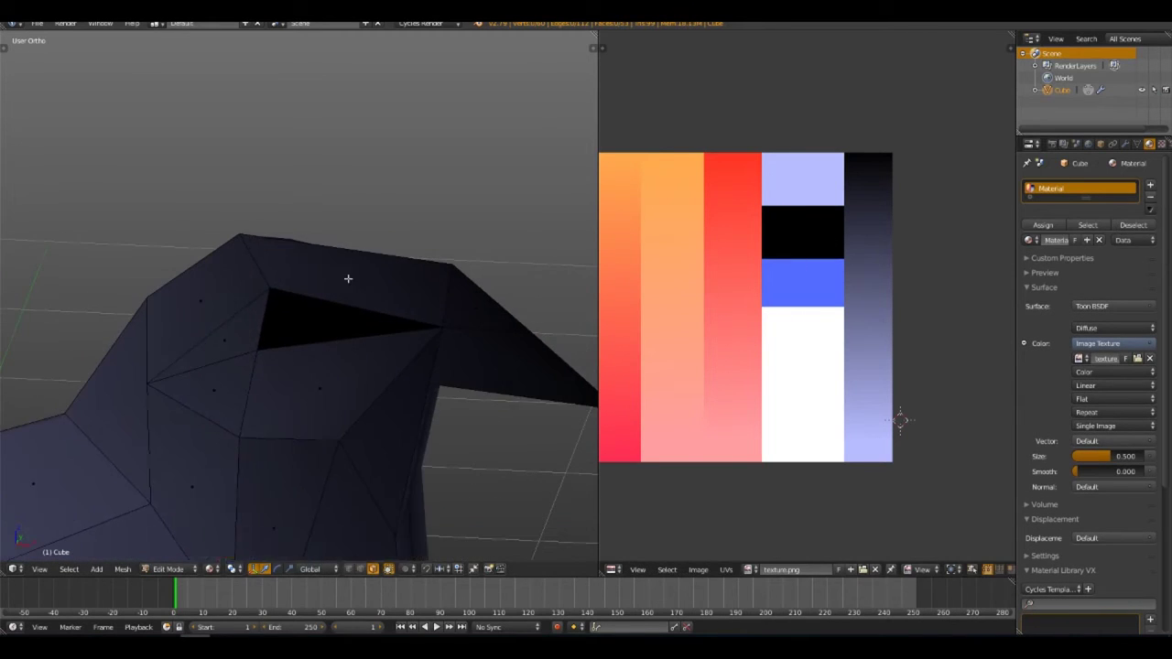
{"action": "left_click", "coordinate": [809, 294]}
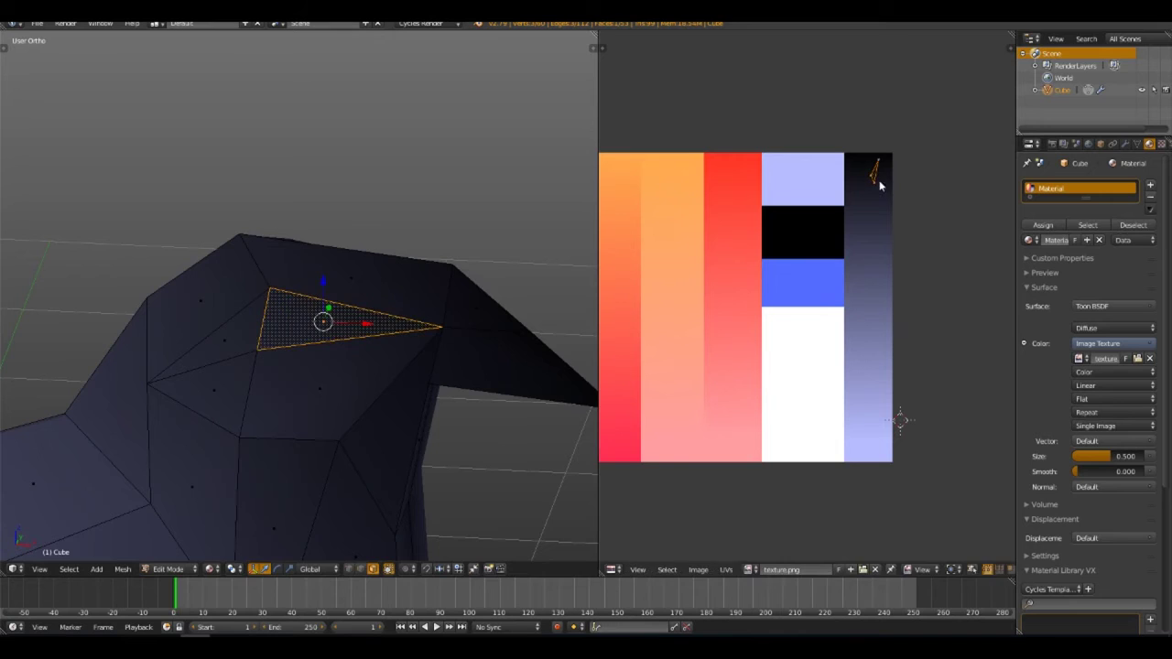
{"action": "key", "text": "Tab"}
Step: View the bird in front orthographic wireframe over the reference photo
{"action": "middle_click_drag", "start_coordinate": [445, 317], "coordinate": [359, 399]}
{"action": "scroll", "coordinate": [359, 399], "scroll_direction": "down", "scroll_amount": 2}
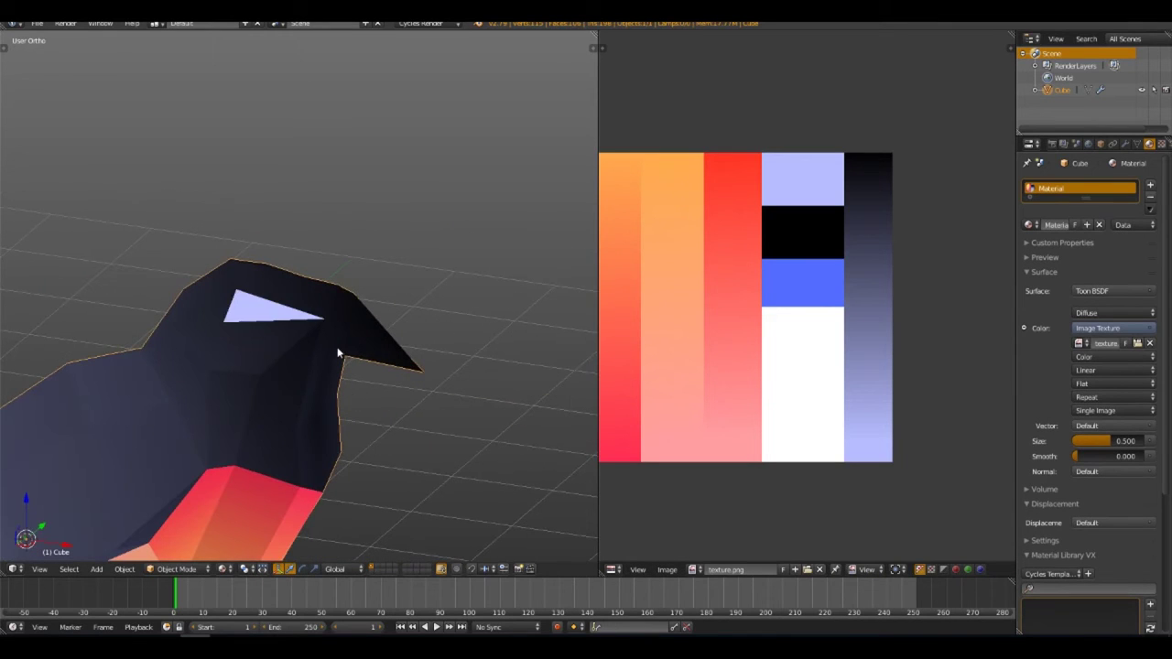
{"action": "key", "text": "KP_1"}
{"action": "key", "text": "z"}
{"action": "scroll", "coordinate": [355, 289], "scroll_direction": "up", "scroll_amount": 2}
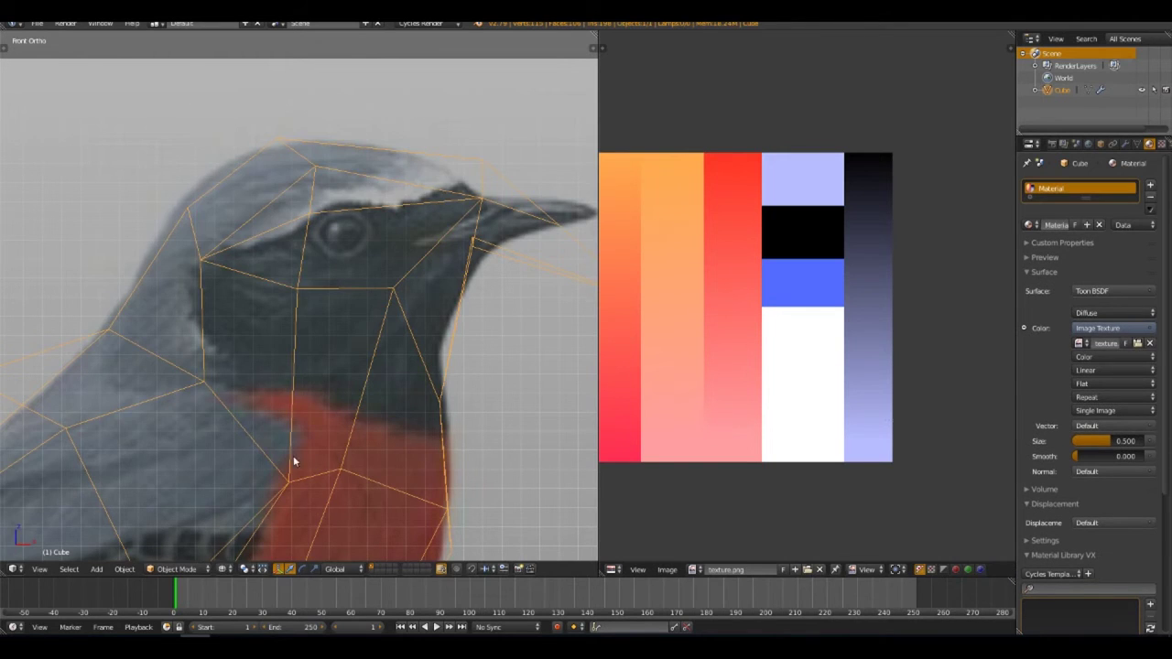
Step: Raise the neck vertex to match the photo and make the throat faces solid black
{"action": "key", "text": "Tab"}
{"action": "right_click_drag", "start_coordinate": [446, 486], "coordinate": [444, 473]}
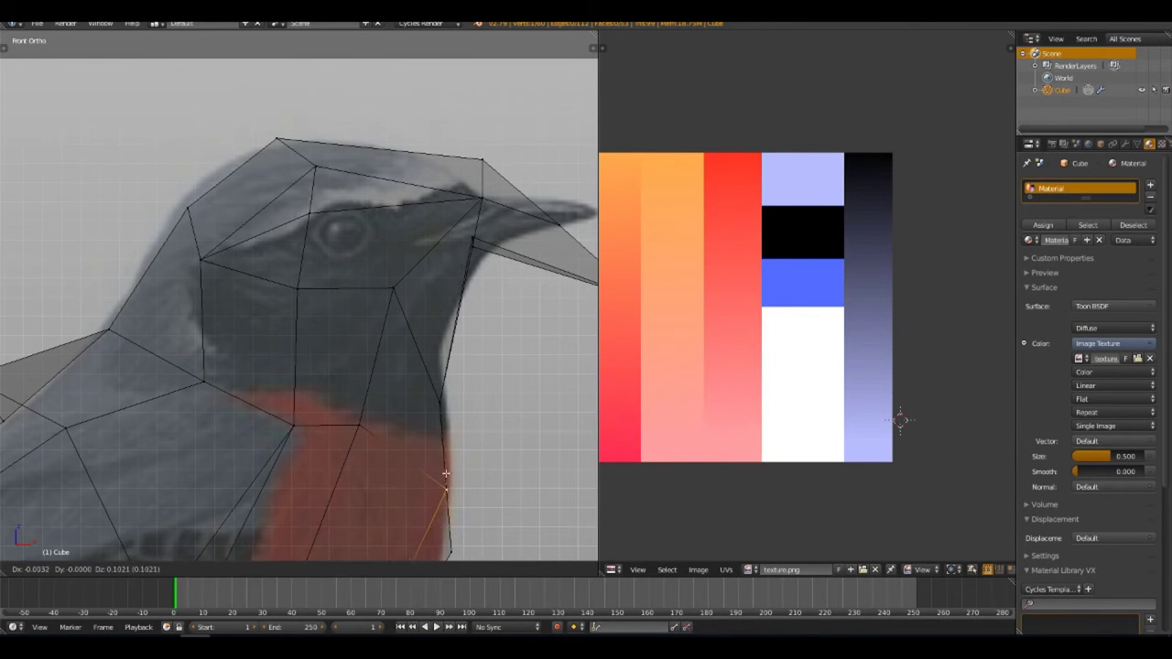
{"action": "right_click", "coordinate": [213, 376]}
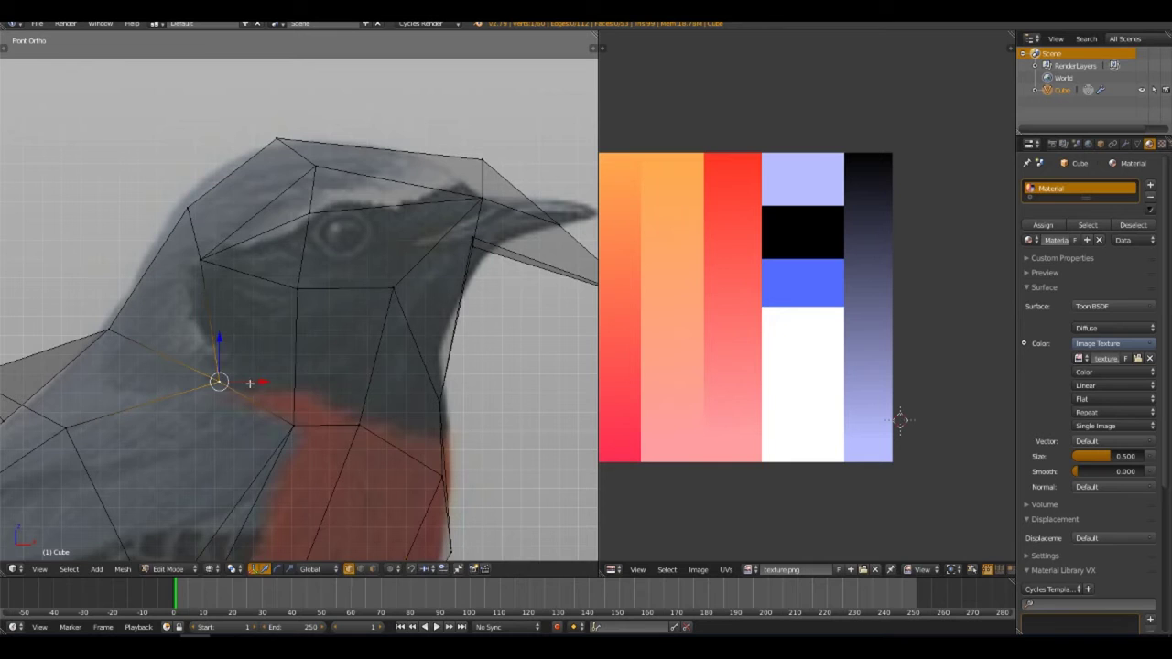
{"action": "right_click", "coordinate": [375, 411], "text": "shift"}
{"action": "right_click", "coordinate": [274, 265], "text": "shift"}
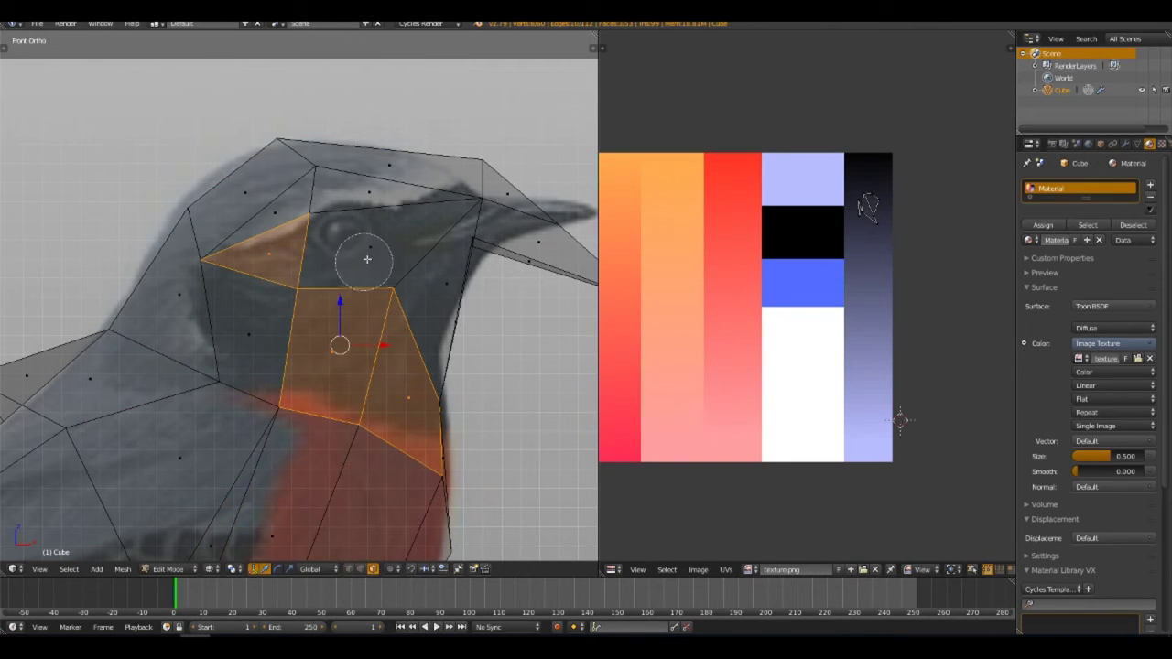
{"action": "right_click", "coordinate": [385, 256], "text": "shift"}
{"action": "mouse_move", "coordinate": [367, 322]}
{"action": "middle_mouse_down"}
{"action": "mouse_move", "coordinate": [218, 339]}
{"action": "mouse_move", "coordinate": [229, 348]}
{"action": "middle_mouse_up"}
{"action": "right_click", "coordinate": [184, 321], "text": "shift"}
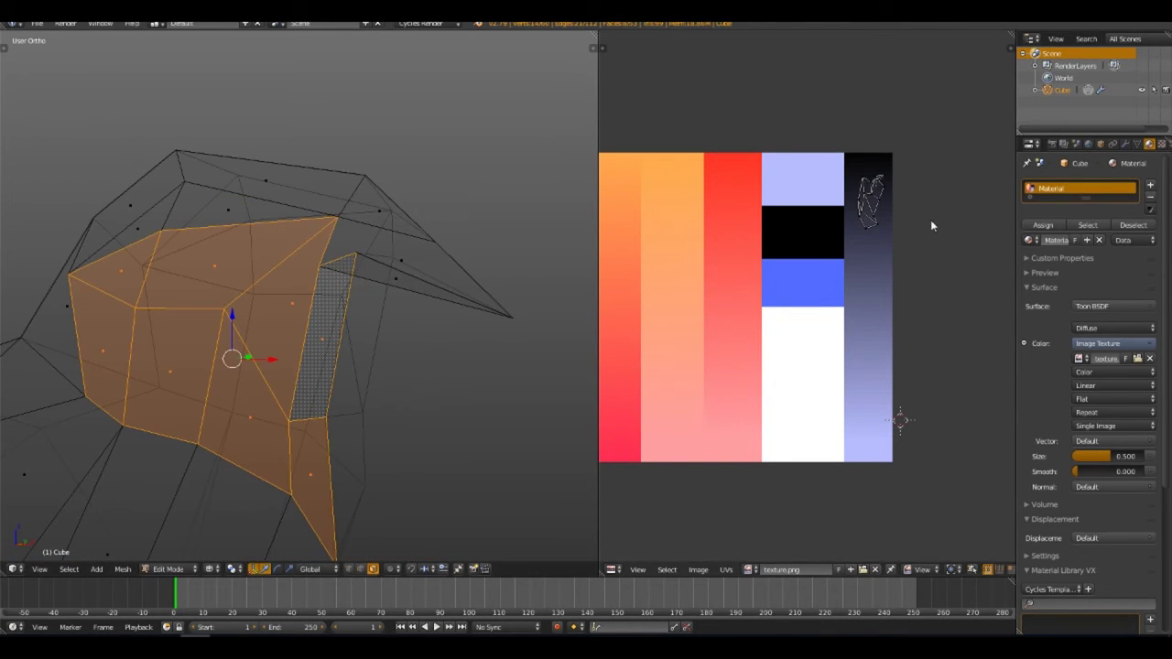
{"action": "key", "text": "Tab"}
{"action": "mouse_move", "coordinate": [241, 245]}
{"action": "middle_mouse_down"}
{"action": "mouse_move", "coordinate": [275, 330]}
{"action": "mouse_move", "coordinate": [486, 387]}
{"action": "mouse_move", "coordinate": [340, 378]}
{"action": "mouse_move", "coordinate": [280, 405]}
{"action": "mouse_move", "coordinate": [280, 348]}
{"action": "middle_mouse_up"}
{"action": "key", "text": "alt+z"}
Step: Move the head UVs onto the blue swatch, then onto the black swatch, previewing the colour
{"action": "key", "text": "Tab"}
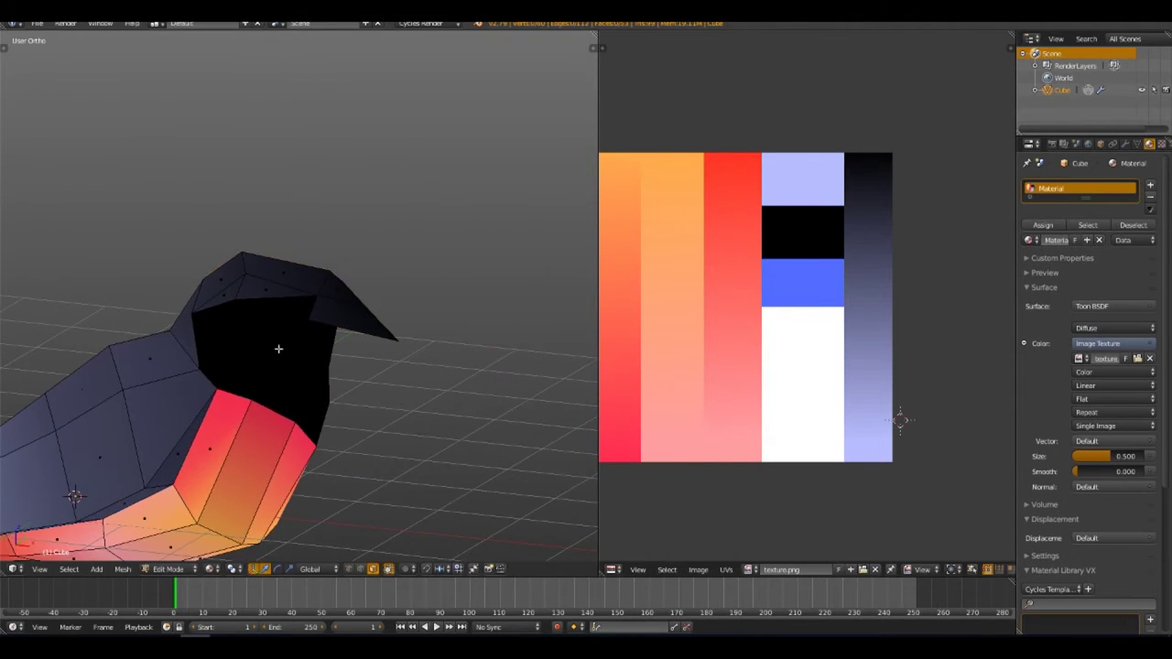
{"action": "key", "text": "a"}
{"action": "key", "text": "g"}
{"action": "left_click", "coordinate": [827, 316]}
{"action": "key", "text": "Tab"}
{"action": "mouse_move", "coordinate": [165, 275]}
{"action": "middle_mouse_down"}
{"action": "mouse_move", "coordinate": [252, 280]}
{"action": "mouse_move", "coordinate": [380, 396]}
{"action": "mouse_move", "coordinate": [272, 404]}
{"action": "middle_mouse_up"}
{"action": "key", "text": "Tab"}
{"action": "key", "text": "a"}
{"action": "scroll", "coordinate": [310, 283], "scroll_direction": "up", "scroll_amount": 4}
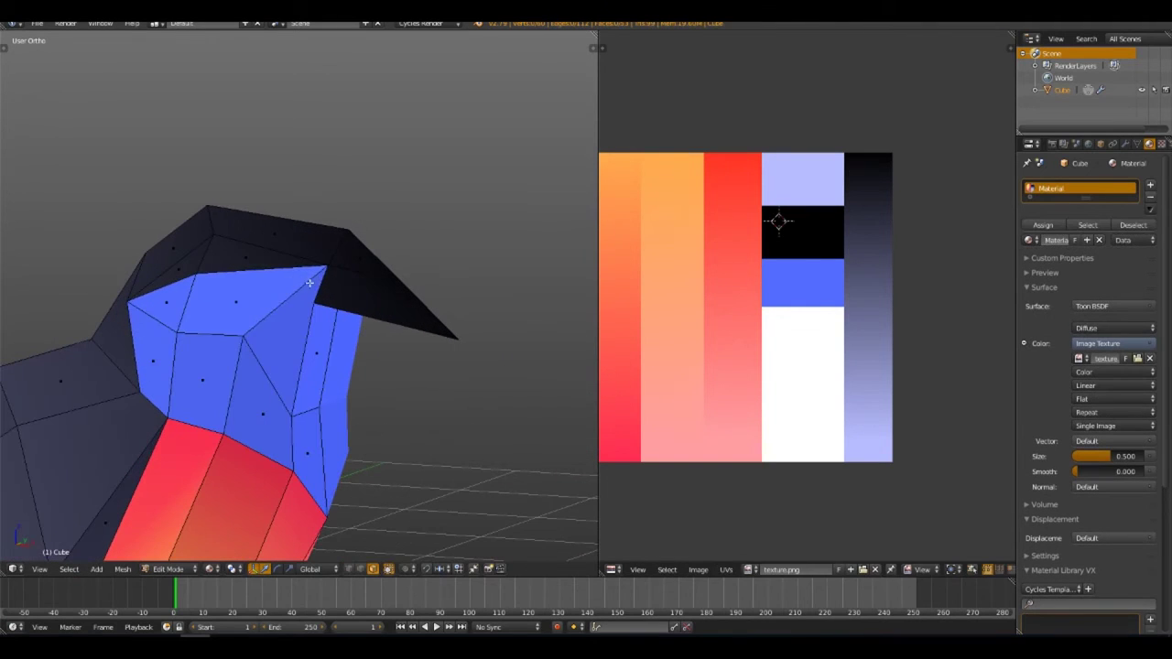
{"action": "key", "text": "g"}
{"action": "left_click", "coordinate": [801, 261]}
Step: Select the neck faces and move and scale their UVs onto the black swatch
{"action": "key", "text": "a"}
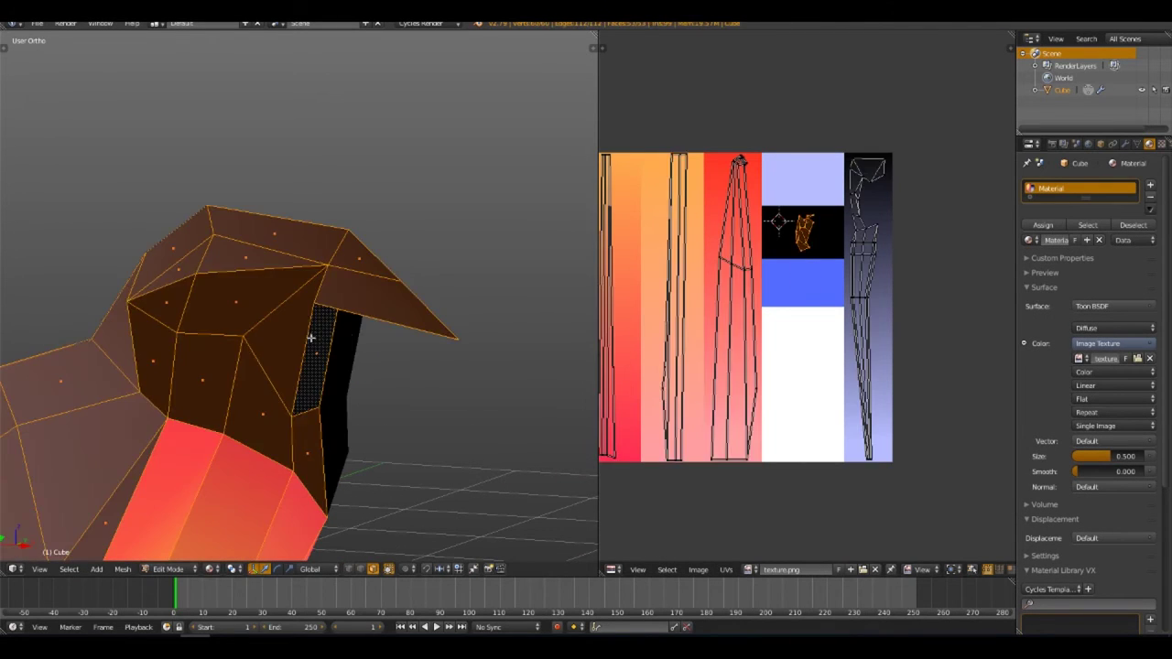
{"action": "key", "text": "a"}
{"action": "key", "text": "l"}
{"action": "key", "text": "a"}
{"action": "key", "text": "l"}
{"action": "key", "text": "g"}
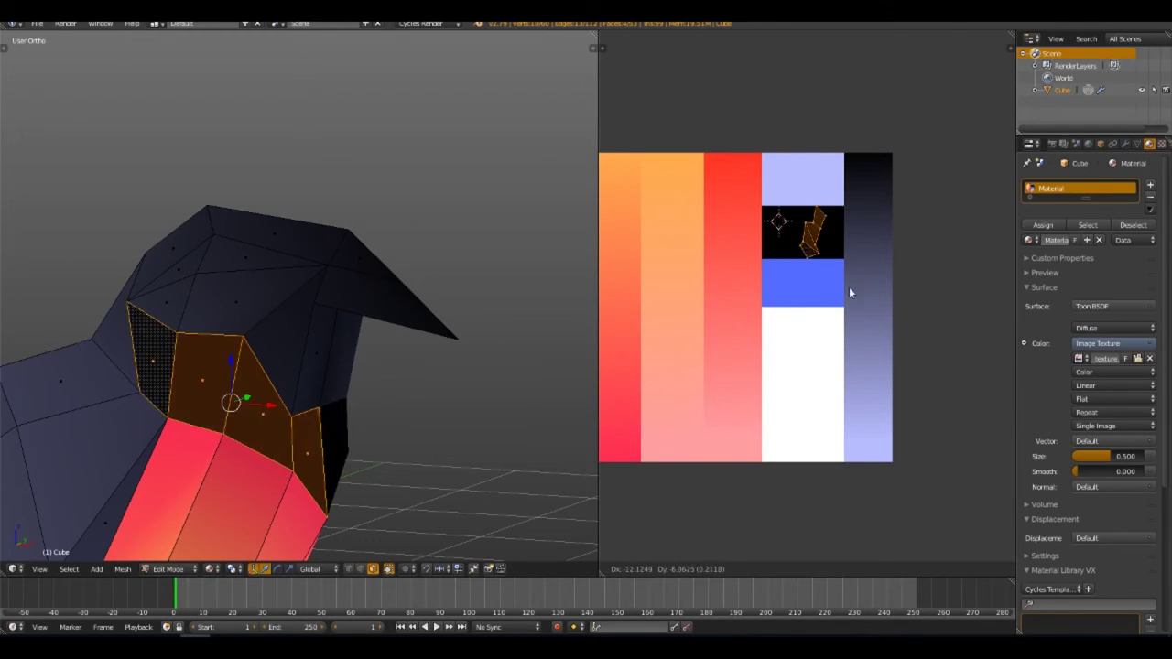
{"action": "left_click", "coordinate": [847, 329]}
{"action": "key", "text": "s"}
{"action": "left_click", "coordinate": [868, 345]}
{"action": "key", "text": "Tab"}
{"action": "mouse_move", "coordinate": [340, 327]}
{"action": "middle_mouse_down"}
{"action": "mouse_move", "coordinate": [381, 451]}
{"action": "mouse_move", "coordinate": [304, 349]}
{"action": "mouse_move", "coordinate": [351, 321]}
{"action": "mouse_move", "coordinate": [397, 410]}
{"action": "mouse_move", "coordinate": [367, 440]}
{"action": "mouse_move", "coordinate": [366, 304]}
{"action": "mouse_move", "coordinate": [295, 342]}
{"action": "middle_mouse_up"}
Step: Adjust the tail UV vertices within the red column
{"action": "key", "text": "Tab"}
{"action": "scroll", "coordinate": [365, 304], "scroll_direction": "up", "scroll_amount": 3}
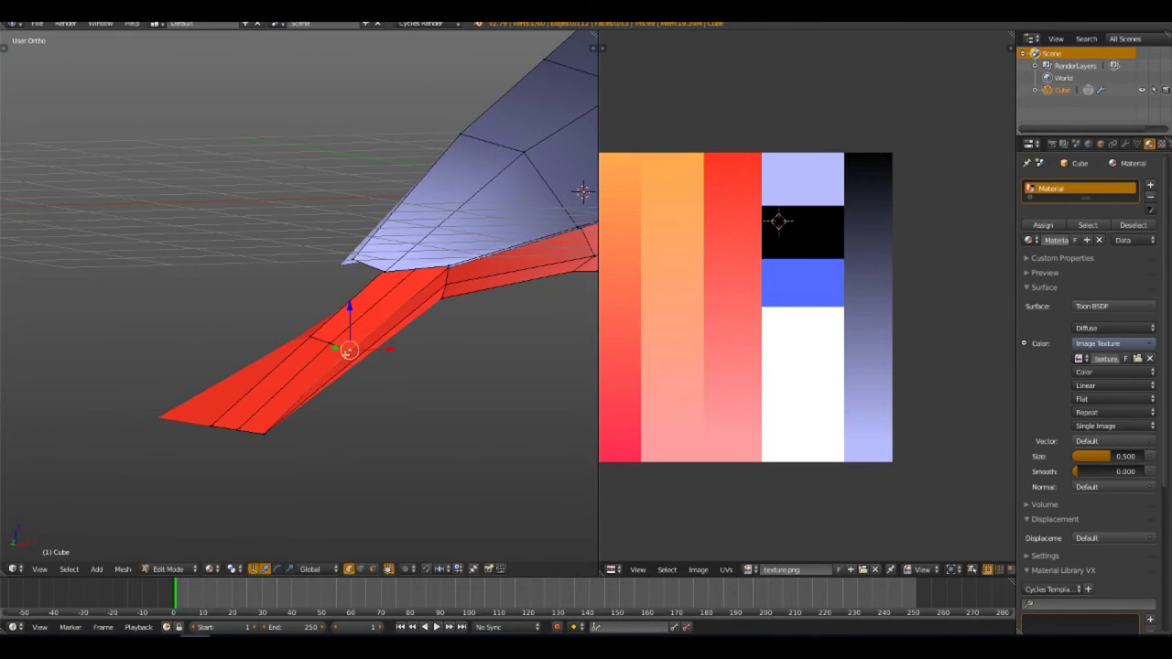
{"action": "key", "text": "a"}
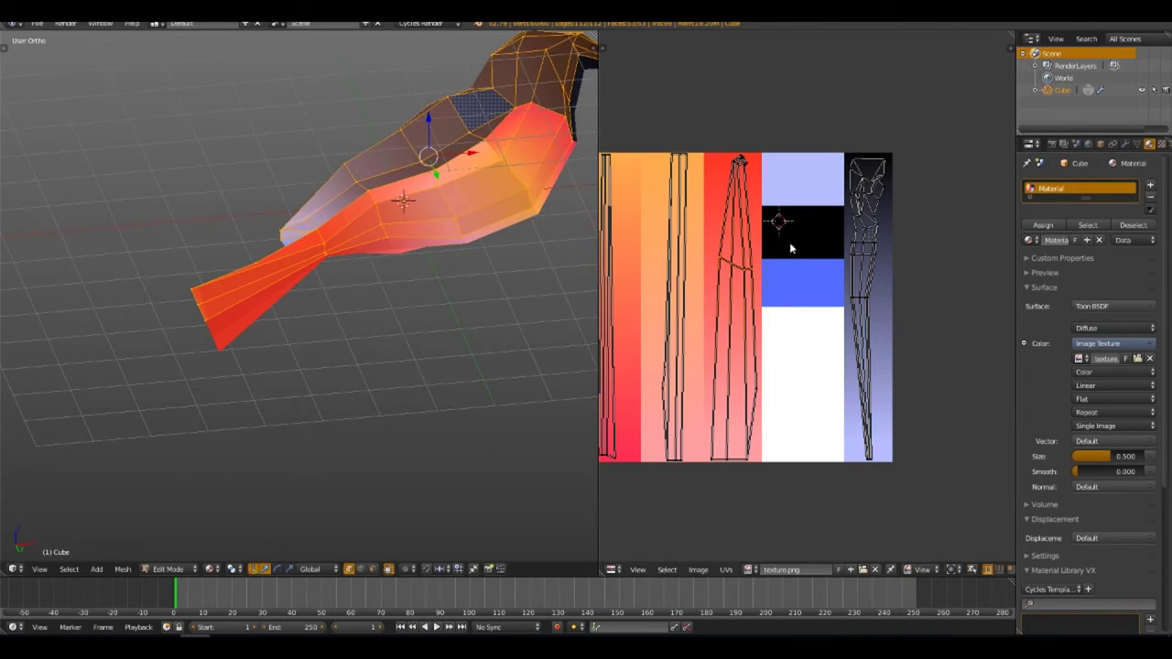
{"action": "key", "text": "g"}
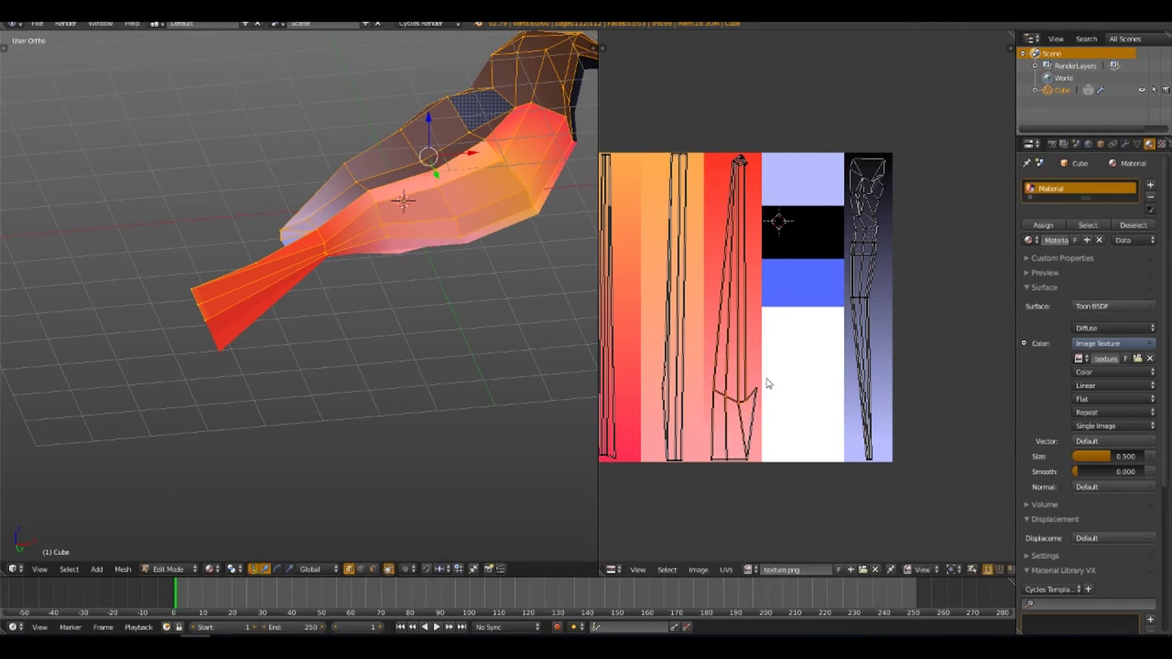
{"action": "key", "text": "g"}
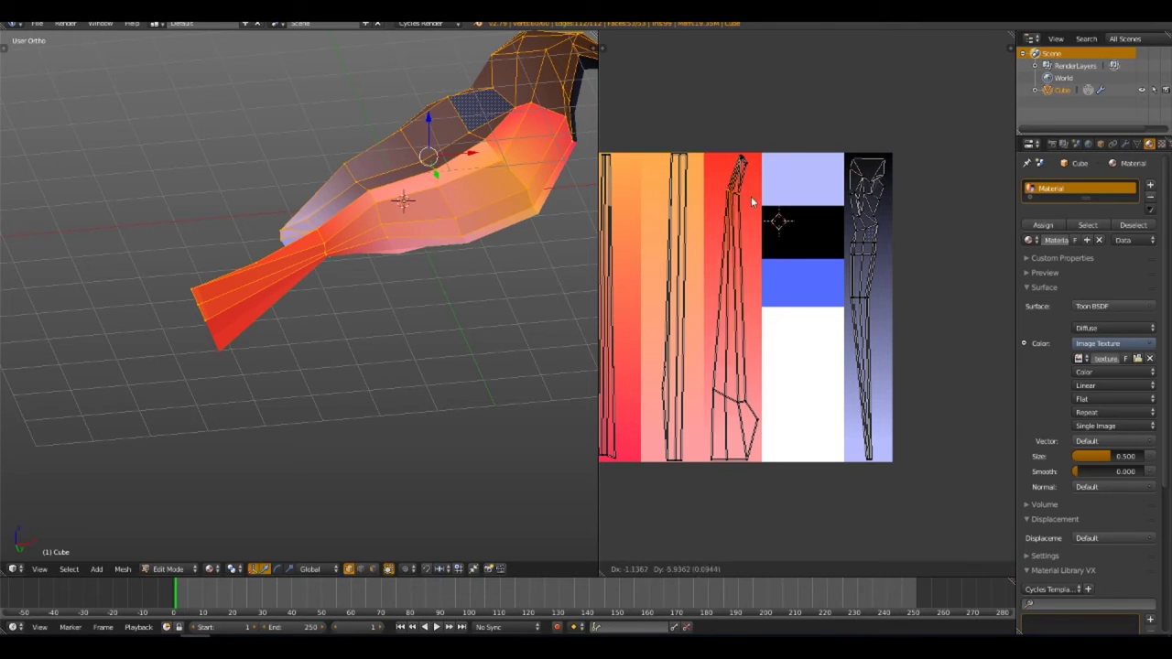
{"action": "key", "text": "g"}
{"action": "left_click", "coordinate": [800, 285]}
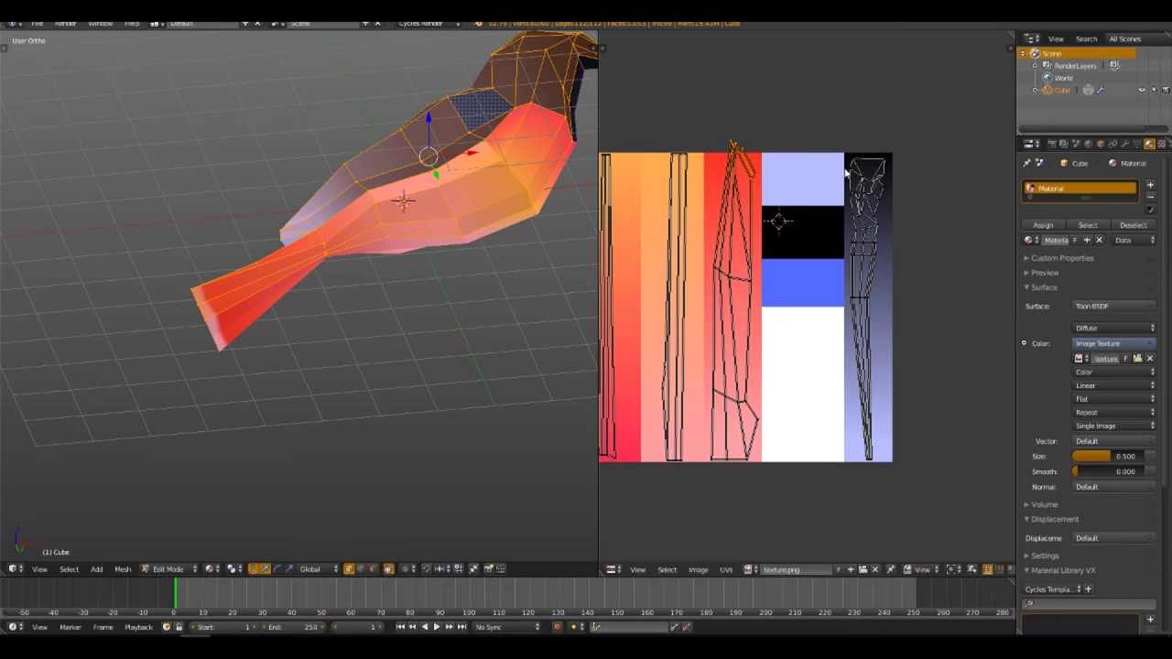
{"action": "key", "text": "a"}
Step: Return to Object Mode and maximize the 3D view to fill the window
{"action": "mouse_move", "coordinate": [366, 275]}
{"action": "middle_mouse_down"}
{"action": "mouse_move", "coordinate": [393, 304]}
{"action": "mouse_move", "coordinate": [357, 211]}
{"action": "middle_mouse_up"}
{"action": "scroll", "coordinate": [357, 211], "scroll_direction": "down", "scroll_amount": 5}
{"action": "middle_click_drag", "start_coordinate": [467, 354], "coordinate": [554, 188]}
{"action": "key", "text": "Tab"}
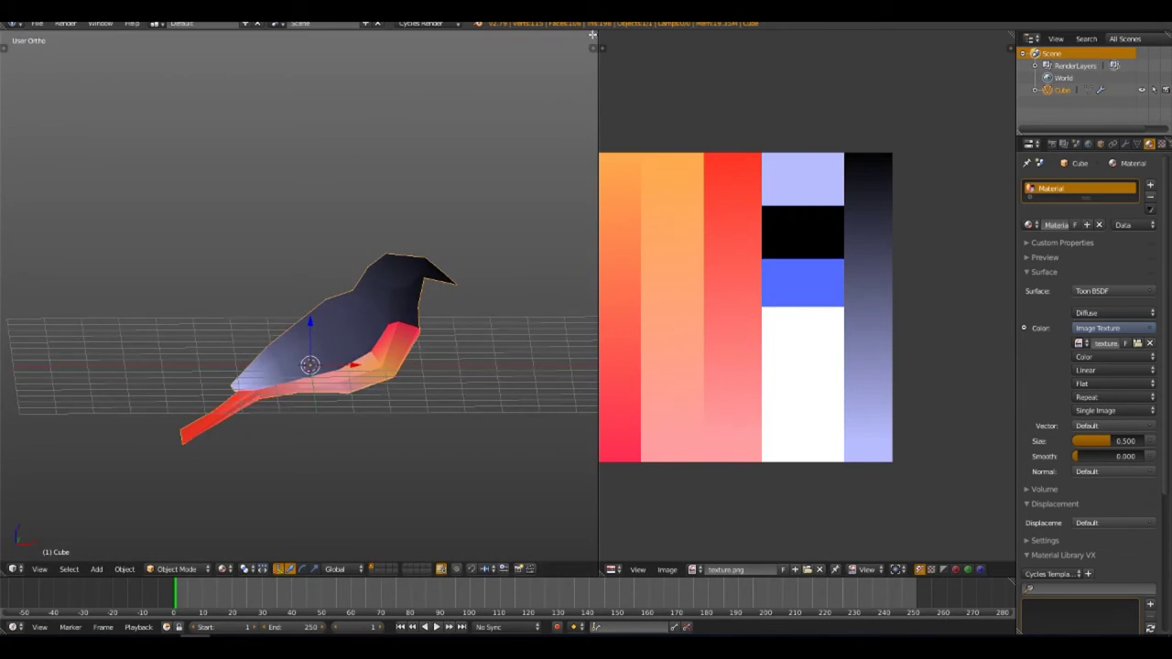
{"action": "key", "text": "ctrl+Up"}
{"action": "middle_click_drag", "start_coordinate": [680, 253], "coordinate": [543, 322]}
{"action": "mouse_move", "coordinate": [550, 381]}
{"action": "middle_mouse_down"}
{"action": "mouse_move", "coordinate": [530, 361]}
{"action": "mouse_move", "coordinate": [542, 284]}
{"action": "mouse_move", "coordinate": [560, 335]}
{"action": "mouse_move", "coordinate": [418, 297]}
{"action": "middle_mouse_up"}
Step: Add a new cube and move it straight down beneath the bird
{"action": "key", "text": "shift+a"}
{"action": "left_click", "coordinate": [510, 317]}
{"action": "key", "text": "g"}
{"action": "key", "text": "z"}
{"action": "left_click", "coordinate": [472, 369]}
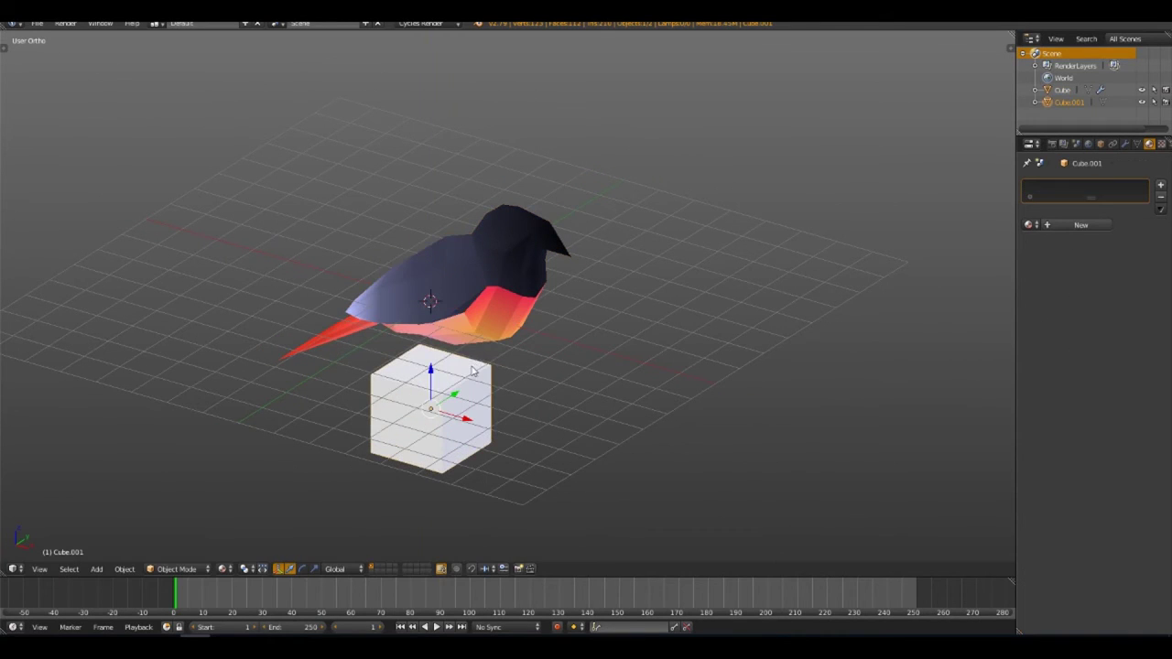
Step: In Edit Mode, stretch the cube out into a long box
{"action": "key", "text": "Tab"}
{"action": "middle_click_drag", "start_coordinate": [507, 384], "coordinate": [475, 455]}
{"action": "key", "text": "ctrl+r"}
{"action": "left_click", "coordinate": [475, 384]}
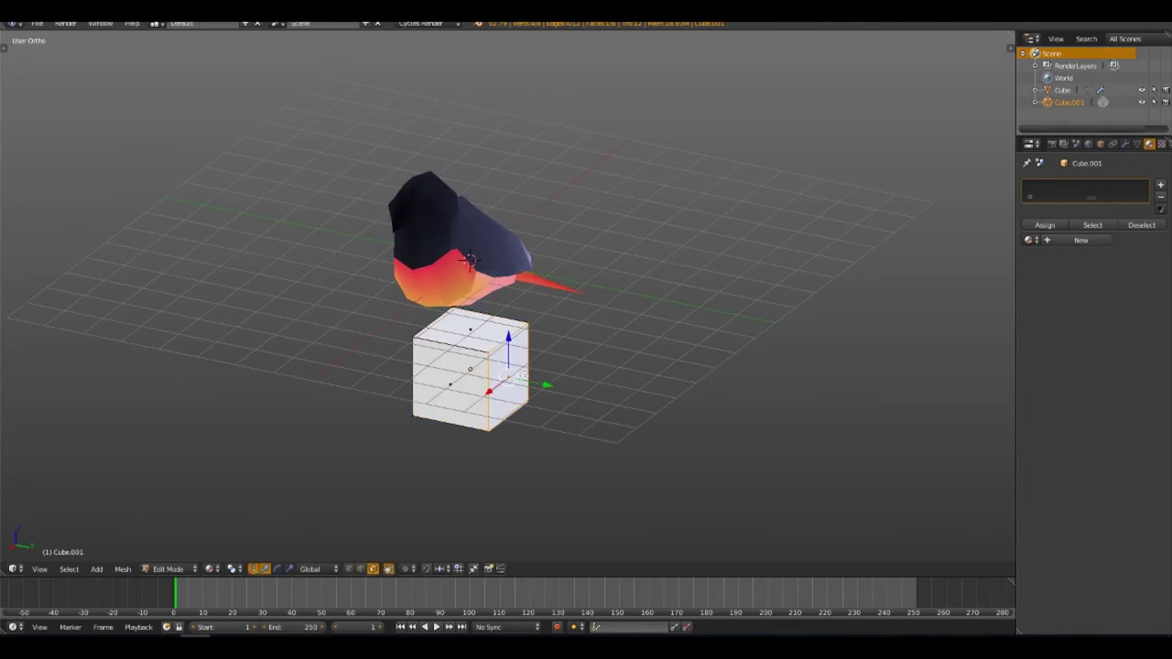
{"action": "middle_click_drag", "start_coordinate": [475, 384], "coordinate": [620, 411]}
{"action": "left_click_drag", "start_coordinate": [620, 411], "coordinate": [425, 278]}
Step: Extend the box with another scaled section and frame it in top view
{"action": "right_click", "coordinate": [704, 314], "text": "ctrl"}
{"action": "right_click", "coordinate": [958, 309], "text": "ctrl"}
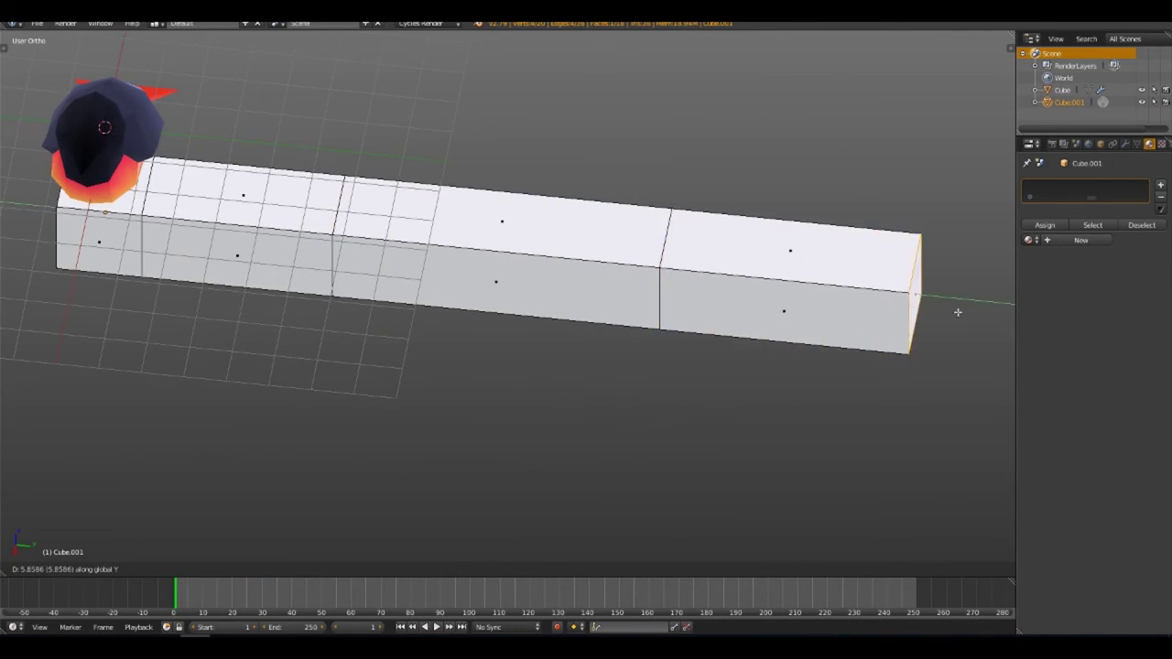
{"action": "key", "text": "a"}
{"action": "scroll", "coordinate": [899, 379], "scroll_direction": "down", "scroll_amount": 1}
{"action": "key", "text": "s"}
{"action": "left_click", "coordinate": [600, 391]}
{"action": "key", "text": "KP_Decimal"}
{"action": "key", "text": "KP_7"}
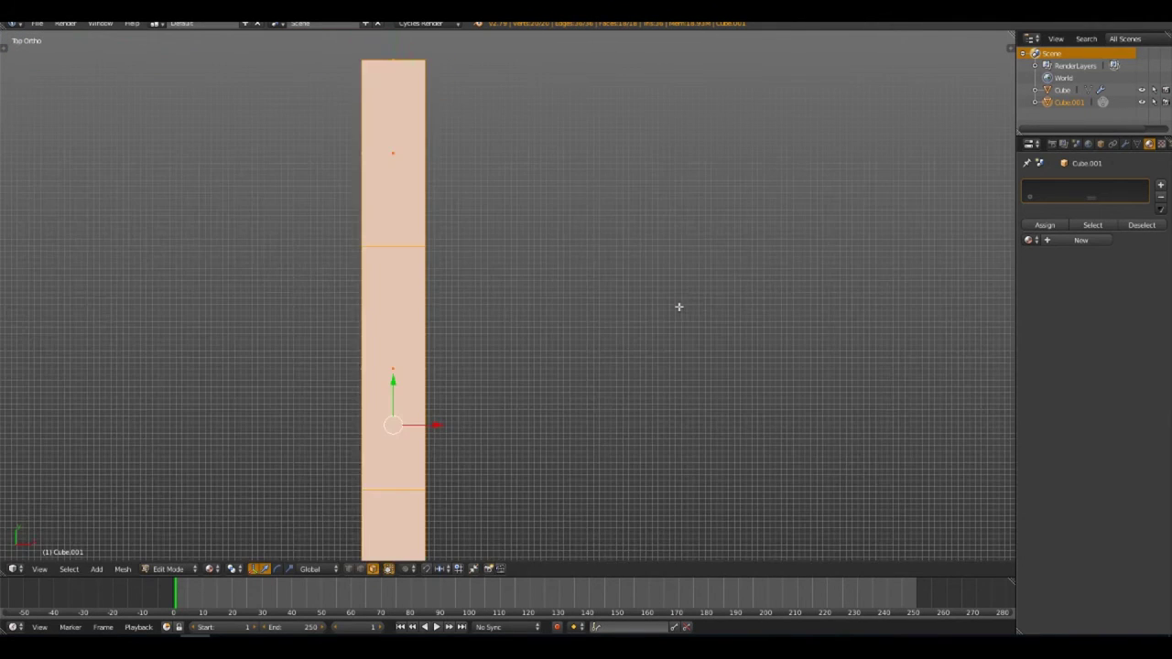
{"action": "scroll", "coordinate": [677, 305], "scroll_direction": "down", "scroll_amount": 1}
Step: Shift the box's top end left and rotate the middle section to bend it
{"action": "key", "text": "a"}
{"action": "key", "text": "b"}
{"action": "left_click_drag", "start_coordinate": [426, 78], "coordinate": [573, 152]}
{"action": "key", "text": "g"}
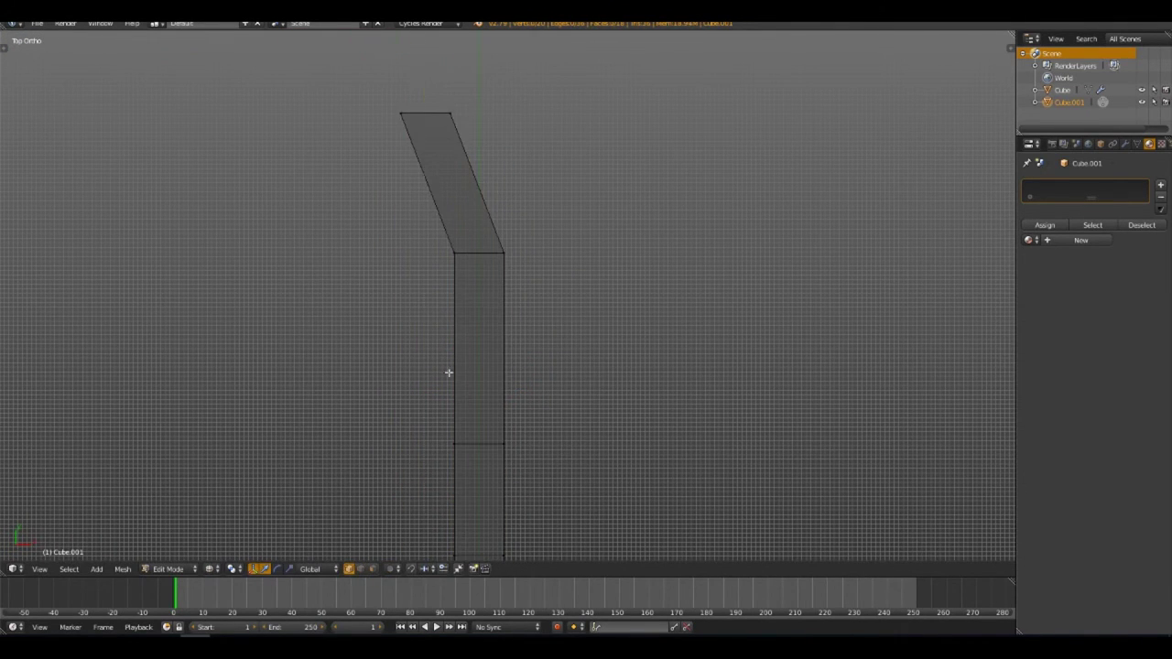
{"action": "right_click", "coordinate": [576, 296], "text": "shift"}
{"action": "key", "text": "r"}
{"action": "key", "text": "Return"}
Step: Box-select the branch's bottom end and tilt it
{"action": "key", "text": "a"}
{"action": "key", "text": "b"}
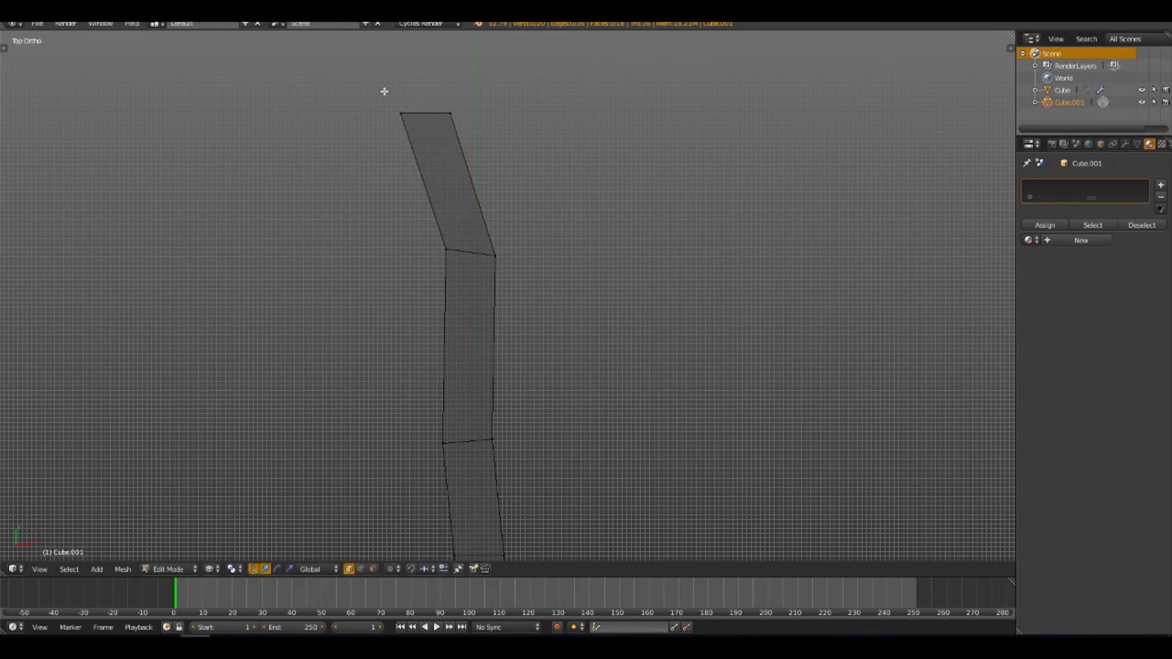
{"action": "scroll", "coordinate": [519, 139], "scroll_direction": "down", "scroll_amount": 3}
{"action": "left_click_drag", "start_coordinate": [447, 364], "coordinate": [505, 386]}
{"action": "key", "text": "r"}
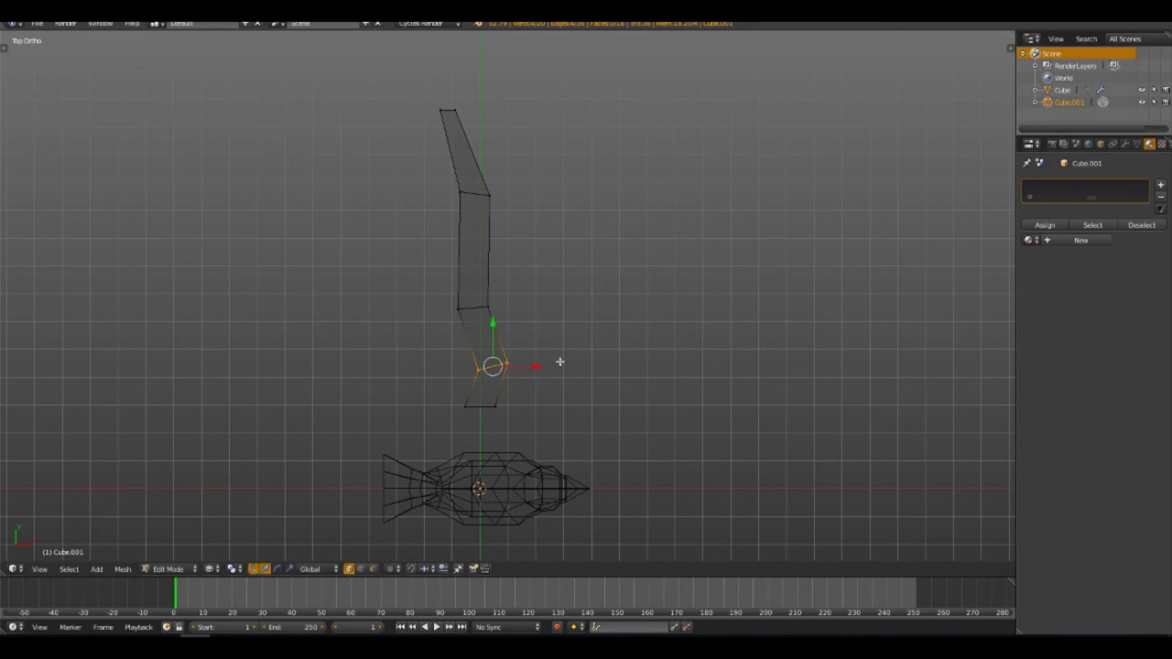
{"action": "key", "text": "KP_3"}
Step: Add an edge loop and move and rotate loops to kink the branch
{"action": "key", "text": "ctrl+r"}
{"action": "left_click", "coordinate": [631, 360]}
{"action": "left_click", "coordinate": [508, 342]}
{"action": "right_click", "coordinate": [478, 338], "text": "alt"}
{"action": "key", "text": "g"}
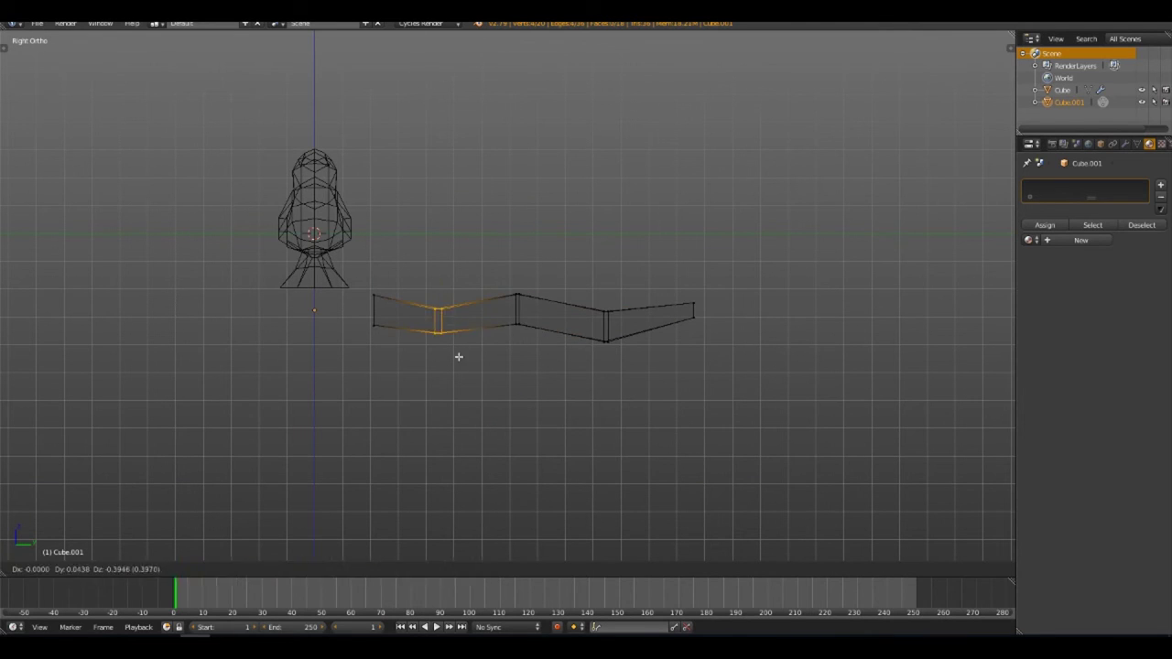
{"action": "right_click", "coordinate": [527, 307], "text": "alt"}
{"action": "key", "text": "r"}
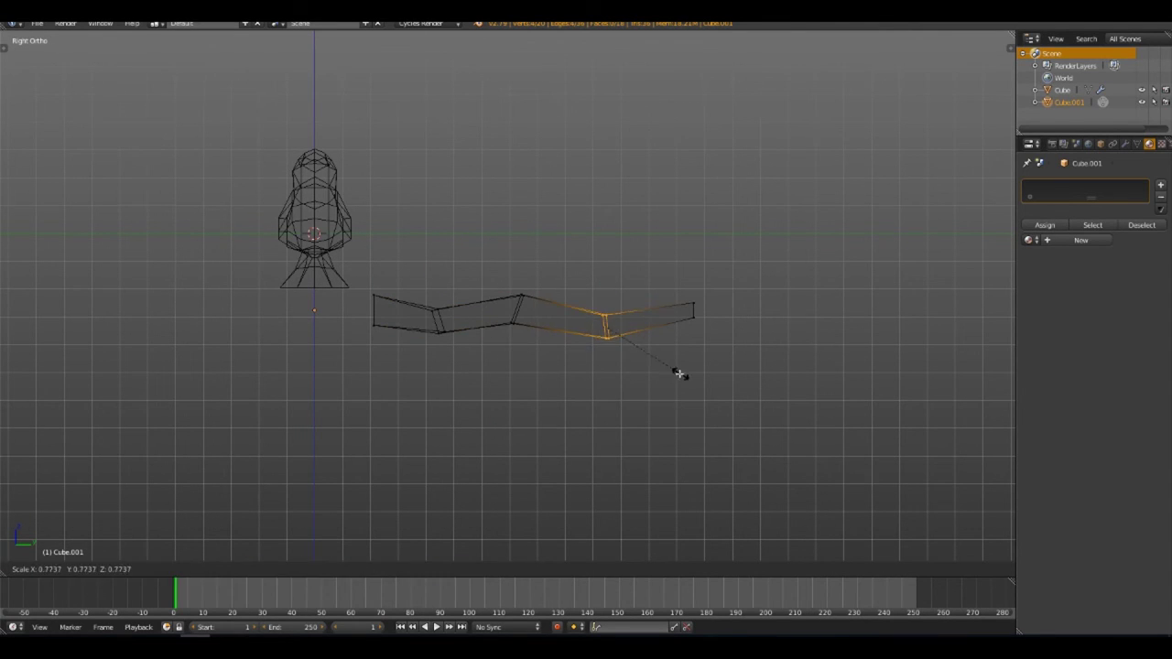
{"action": "key", "text": "Tab"}
Step: View the bird on its branch in solid shading from the front
{"action": "key", "text": "Tab"}
{"action": "key", "text": "a"}
{"action": "key", "text": "Tab"}
{"action": "mouse_move", "coordinate": [548, 386]}
{"action": "middle_mouse_down"}
{"action": "mouse_move", "coordinate": [617, 427]}
{"action": "mouse_move", "coordinate": [541, 358]}
{"action": "mouse_move", "coordinate": [543, 384]}
{"action": "mouse_move", "coordinate": [575, 387]}
{"action": "mouse_move", "coordinate": [333, 337]}
{"action": "mouse_move", "coordinate": [358, 316]}
{"action": "mouse_move", "coordinate": [325, 337]}
{"action": "mouse_move", "coordinate": [485, 366]}
{"action": "middle_mouse_up"}
{"action": "key", "text": "z"}
{"action": "key", "text": "KP_1"}
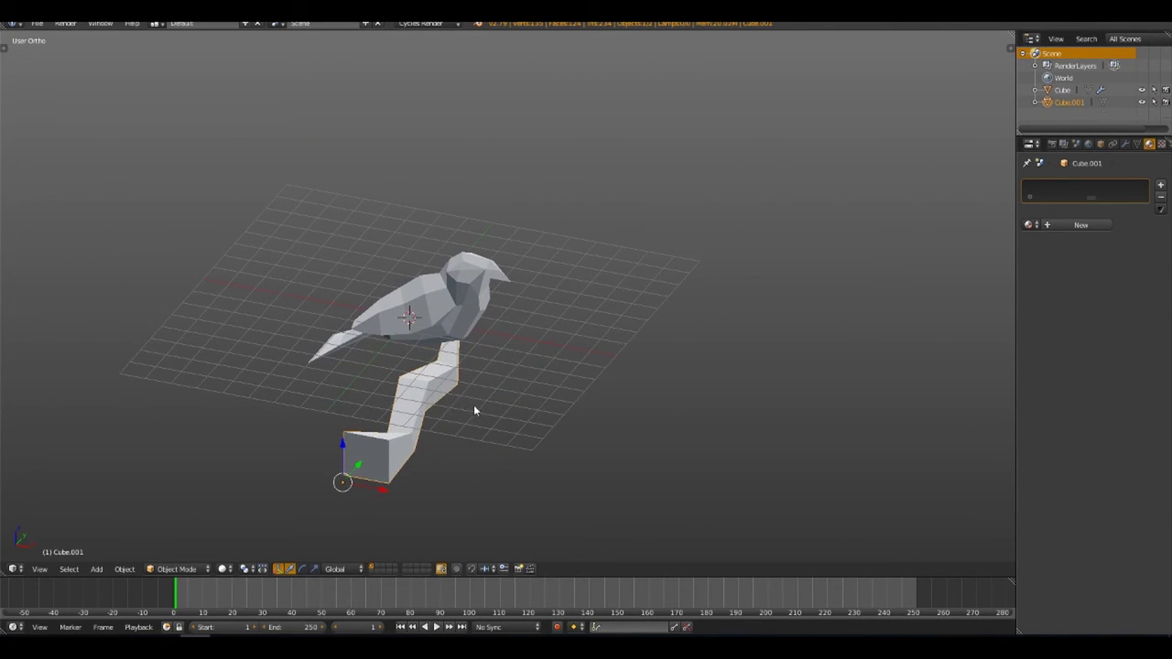
Step: Try a 180° rotated duplicate of the branch, then delete it
{"action": "key", "text": "shift+d"}
{"action": "type", "text": "r180"}
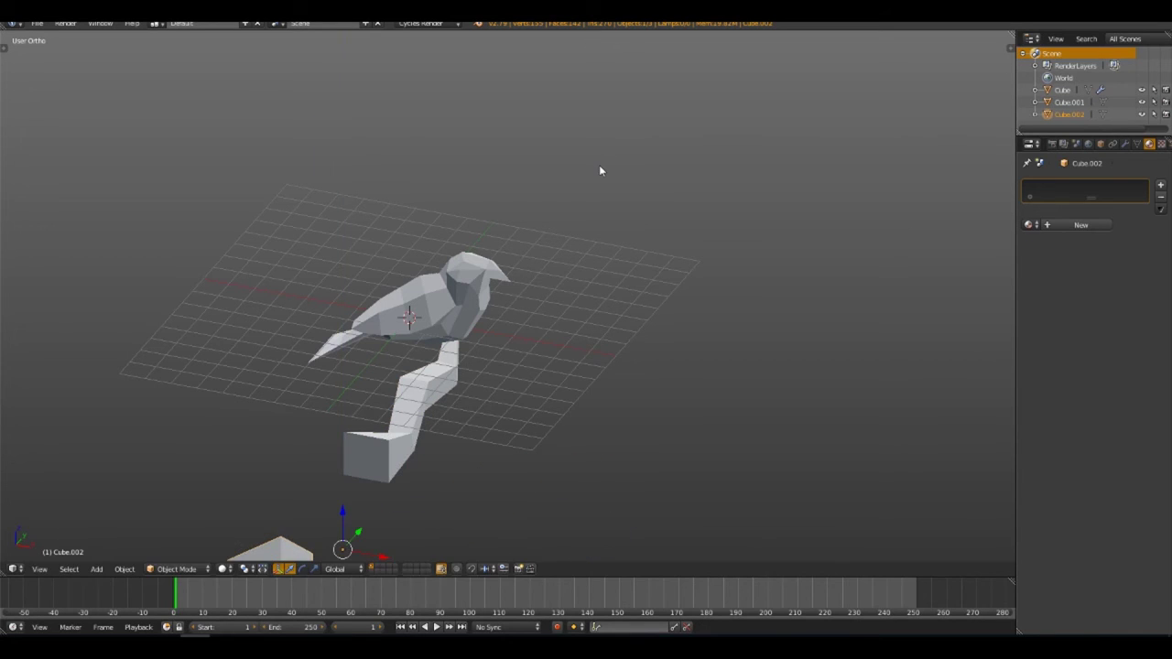
{"action": "scroll", "coordinate": [599, 170], "scroll_direction": "down", "scroll_amount": 4}
{"action": "key", "text": "r"}
{"action": "left_click", "coordinate": [316, 169]}
{"action": "key", "text": "r"}
{"action": "left_click", "coordinate": [455, 378]}
{"action": "scroll", "coordinate": [447, 297], "scroll_direction": "up", "scroll_amount": 2}
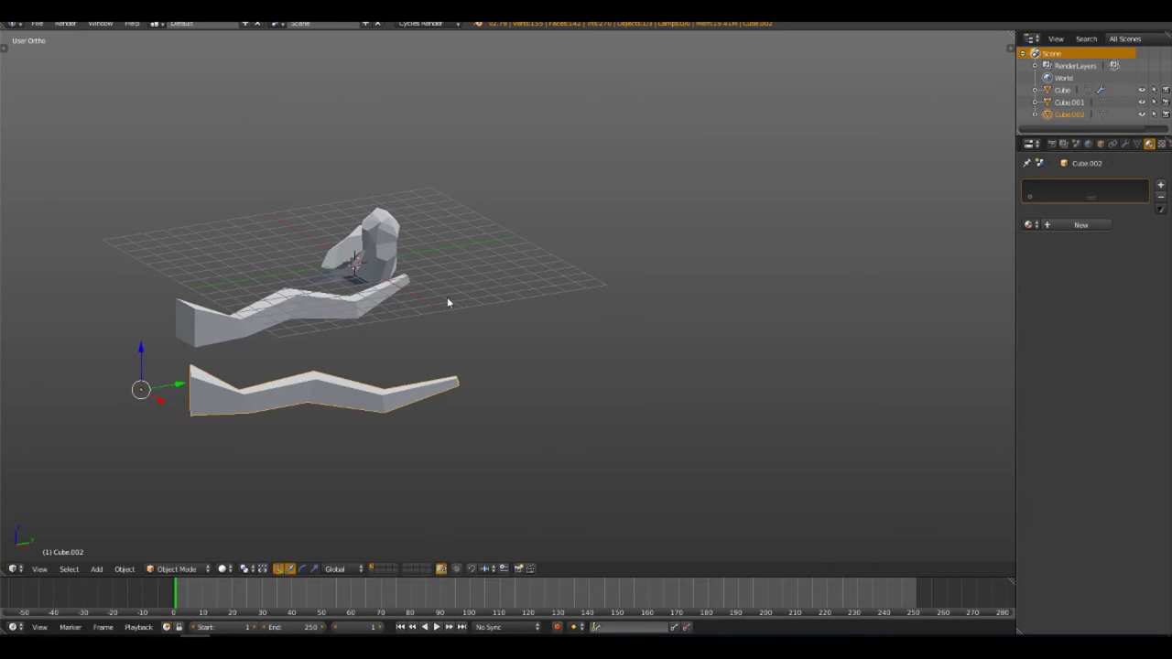
{"action": "scroll", "coordinate": [447, 296], "scroll_direction": "up", "scroll_amount": 2}
{"action": "key", "text": "x"}
{"action": "left_click", "coordinate": [441, 305]}
Step: Duplicate the bird and place the copy beside the first on the branch
{"action": "right_click", "coordinate": [326, 245]}
{"action": "middle_click_drag", "start_coordinate": [327, 246], "coordinate": [492, 267]}
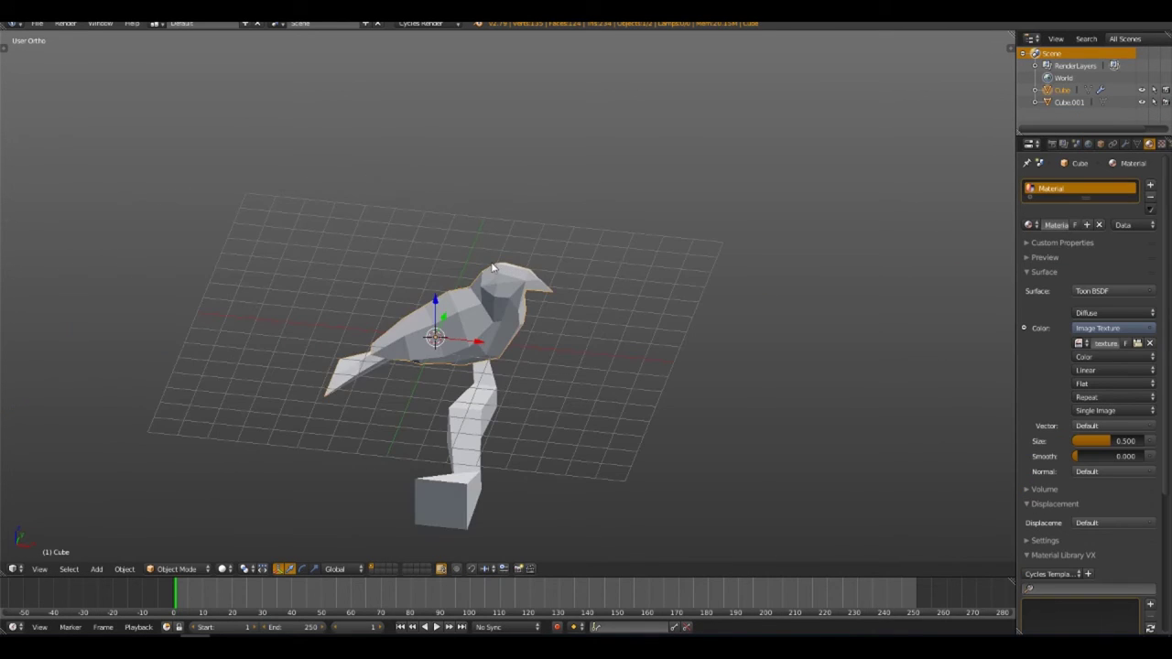
{"action": "key", "text": "KP_7"}
{"action": "key", "text": "shift+d"}
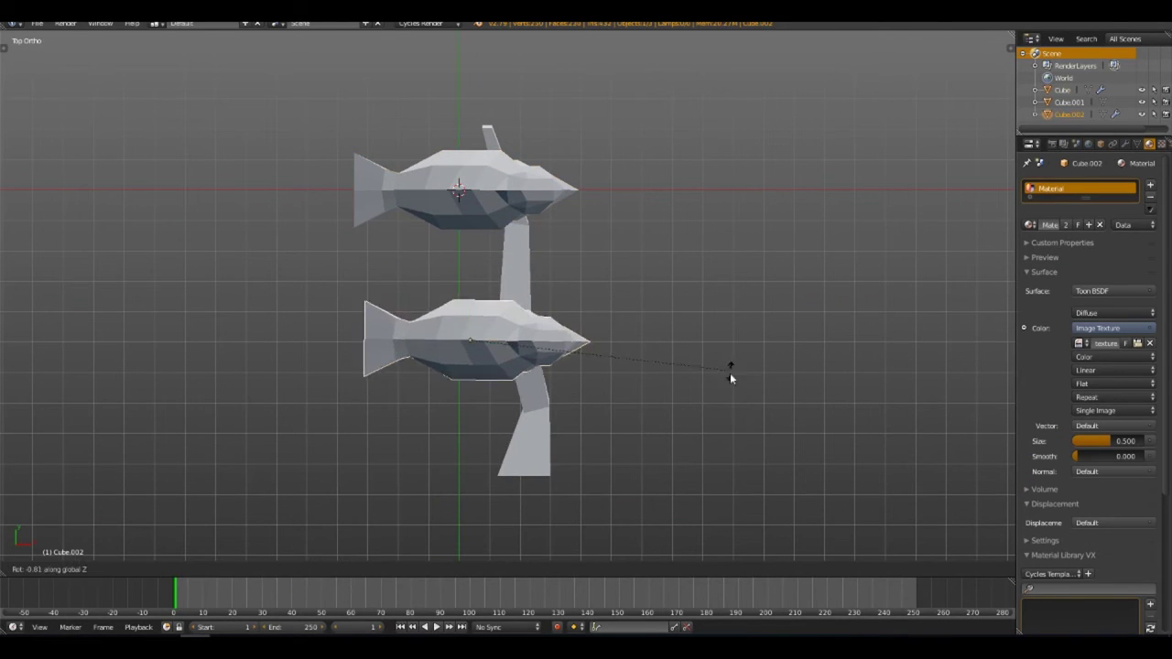
{"action": "left_click", "coordinate": [715, 488]}
{"action": "mouse_move", "coordinate": [716, 488]}
{"action": "middle_mouse_down"}
{"action": "mouse_move", "coordinate": [627, 302]}
{"action": "mouse_move", "coordinate": [577, 313]}
{"action": "middle_mouse_up"}
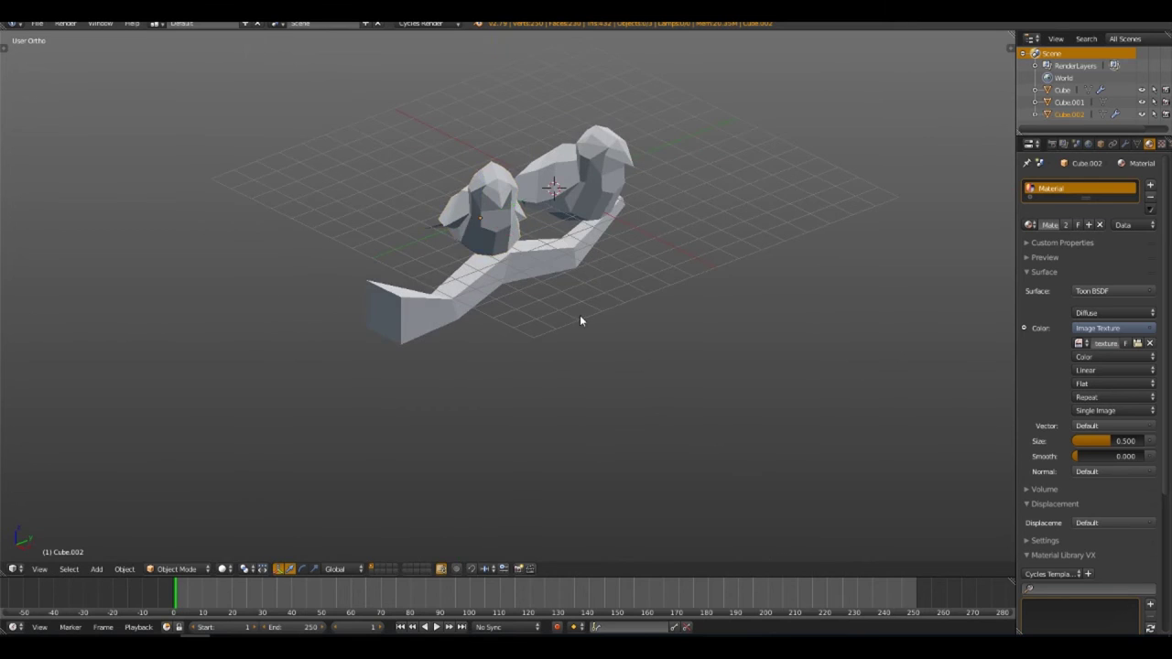
{"action": "middle_click_drag", "start_coordinate": [622, 262], "coordinate": [562, 154]}
{"action": "scroll", "coordinate": [586, 241], "scroll_direction": "down", "scroll_amount": 3}
{"action": "middle_click_drag", "start_coordinate": [586, 241], "coordinate": [557, 262]}
Step: Add a camera to the scene and look through it
{"action": "key", "text": "shift+a"}
{"action": "left_click", "coordinate": [526, 386]}
{"action": "key", "text": "ctrl+alt+KP_0"}
Step: Frame the birds, make the camera orthographic at scale 4.2, and set 1080 × 1080 resolution
{"action": "key", "text": "shift+f"}
{"action": "key", "text": "Return"}
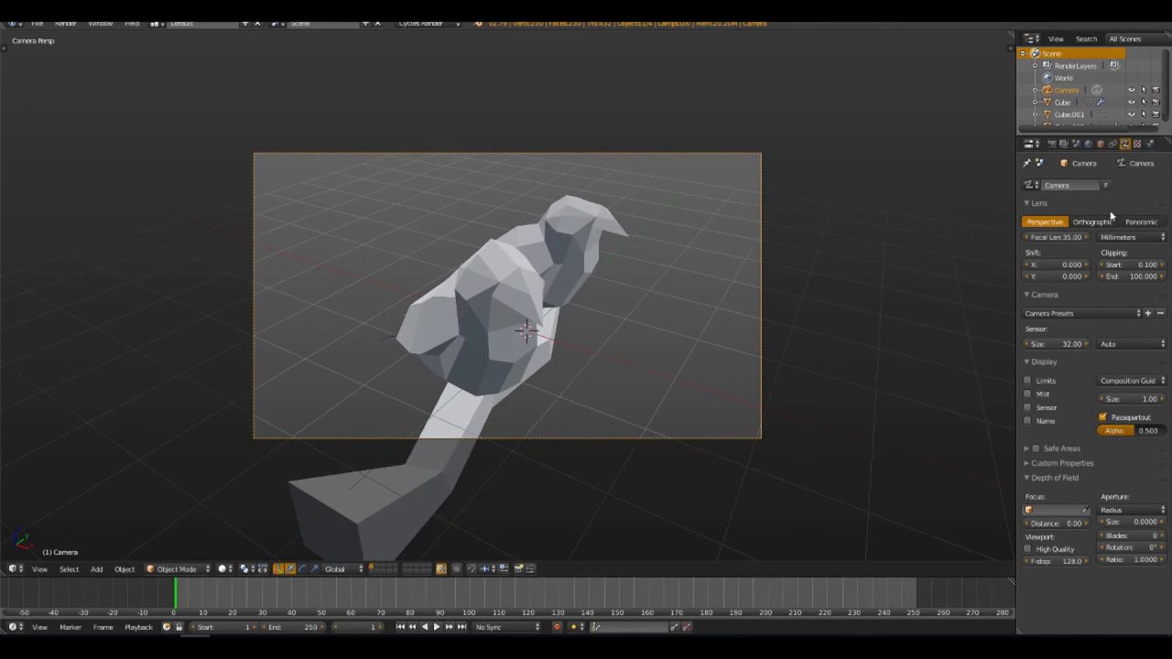
{"action": "left_click", "coordinate": [1091, 221]}
{"action": "left_click", "coordinate": [1053, 143]}
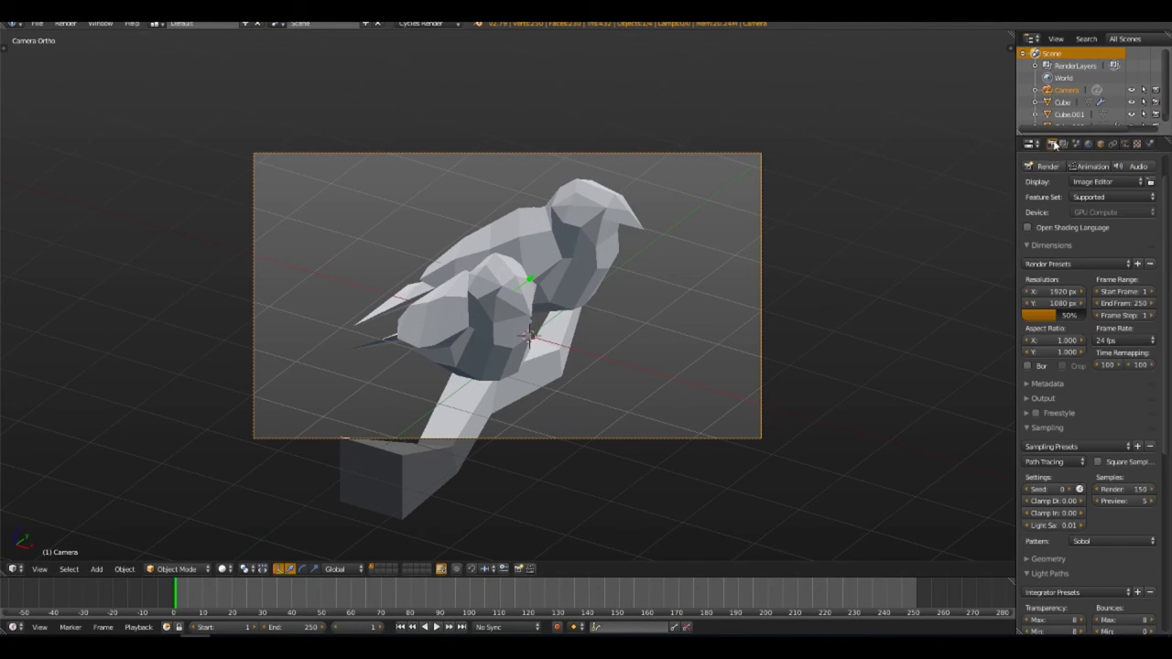
{"action": "type", "text": "1080"}
{"action": "key", "text": "Return"}
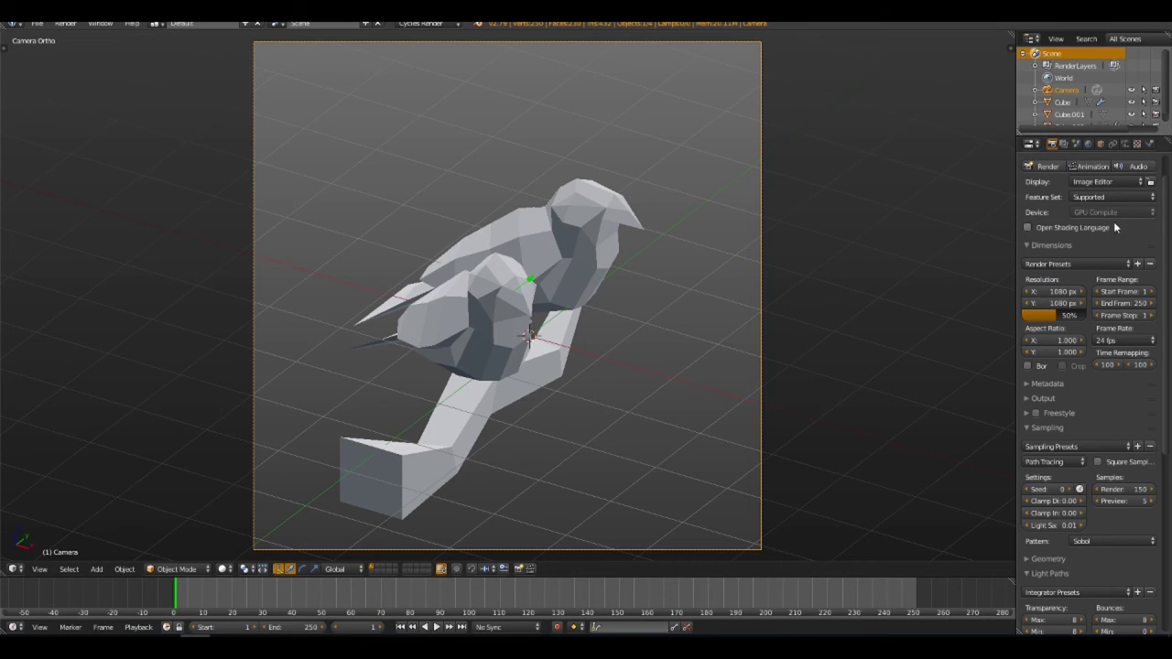
{"action": "left_click", "coordinate": [1125, 144]}
{"action": "left_click_drag", "start_coordinate": [1071, 237], "coordinate": [1098, 237]}
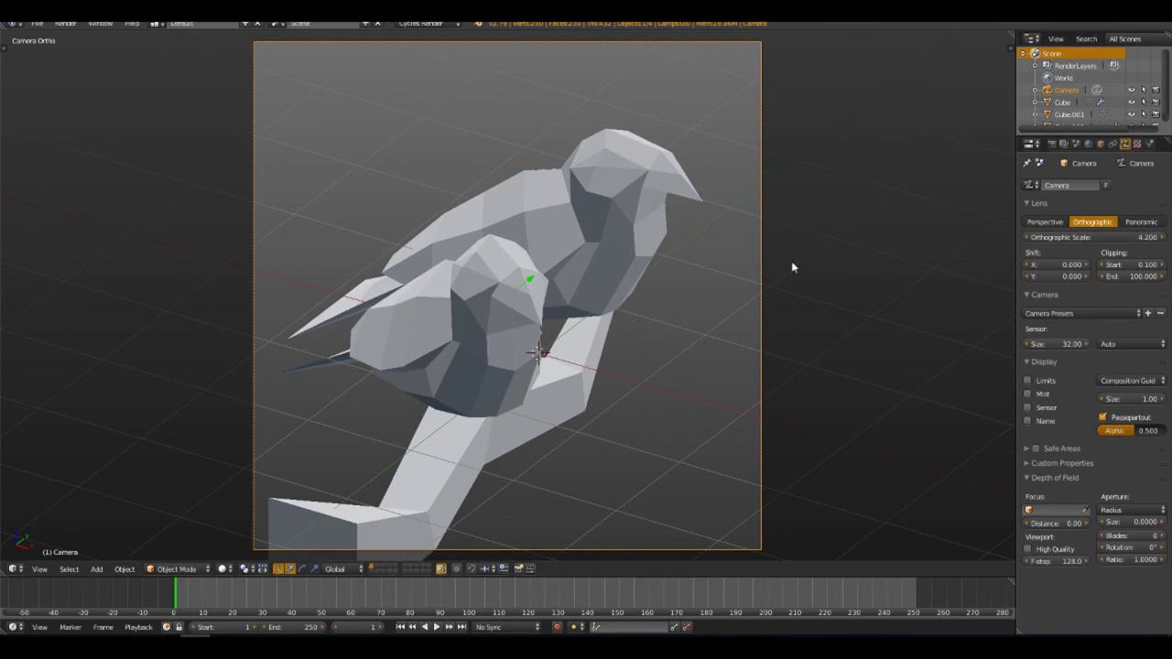
{"action": "key", "text": "shift+a"}
Step: Add a sphere empty and scale it up to surround the birds
{"action": "left_click", "coordinate": [639, 351]}
{"action": "key", "text": "ctrl+z"}
{"action": "key", "text": "shift+a"}
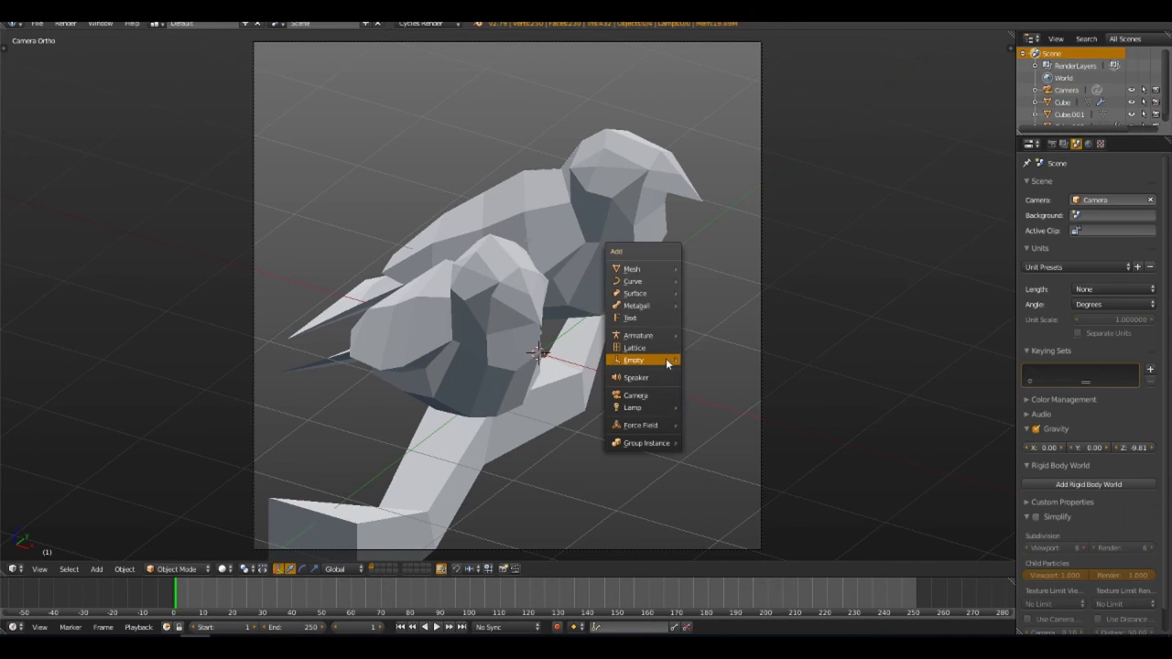
{"action": "left_click", "coordinate": [705, 426]}
{"action": "key", "text": "s"}
{"action": "left_click", "coordinate": [741, 359]}
Step: Make the camera's depth of field focus on the Empty with aperture size 0.0100
{"action": "left_click", "coordinate": [1065, 90]}
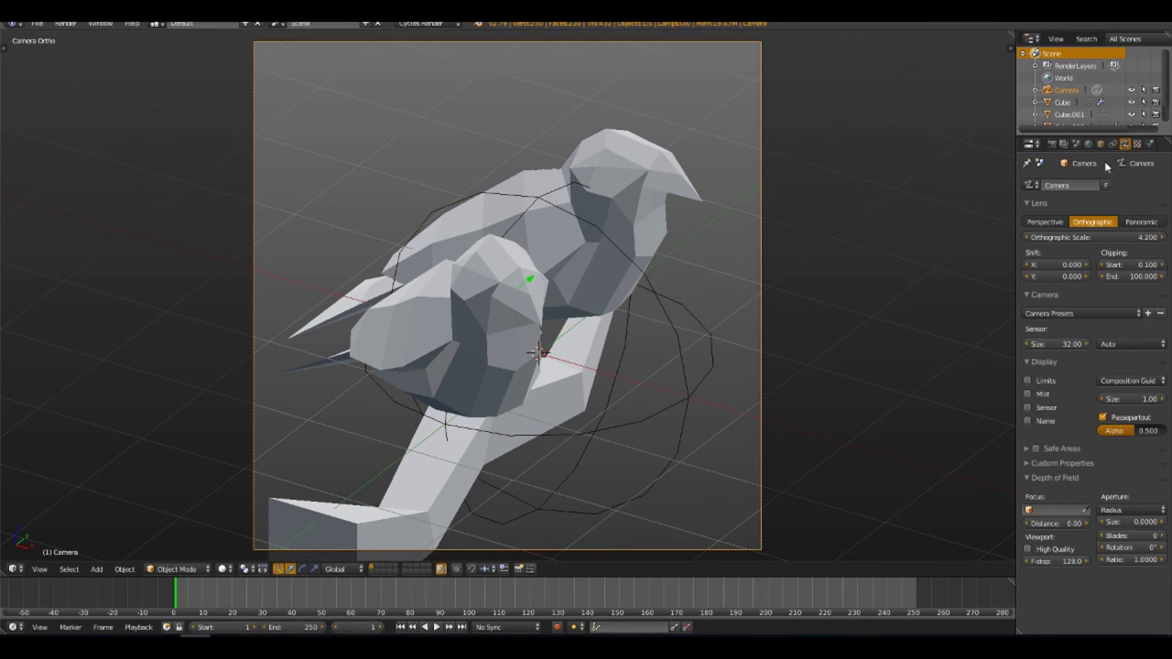
{"action": "left_click", "coordinate": [1087, 510]}
{"action": "left_click", "coordinate": [711, 352]}
{"action": "left_click", "coordinate": [1115, 521]}
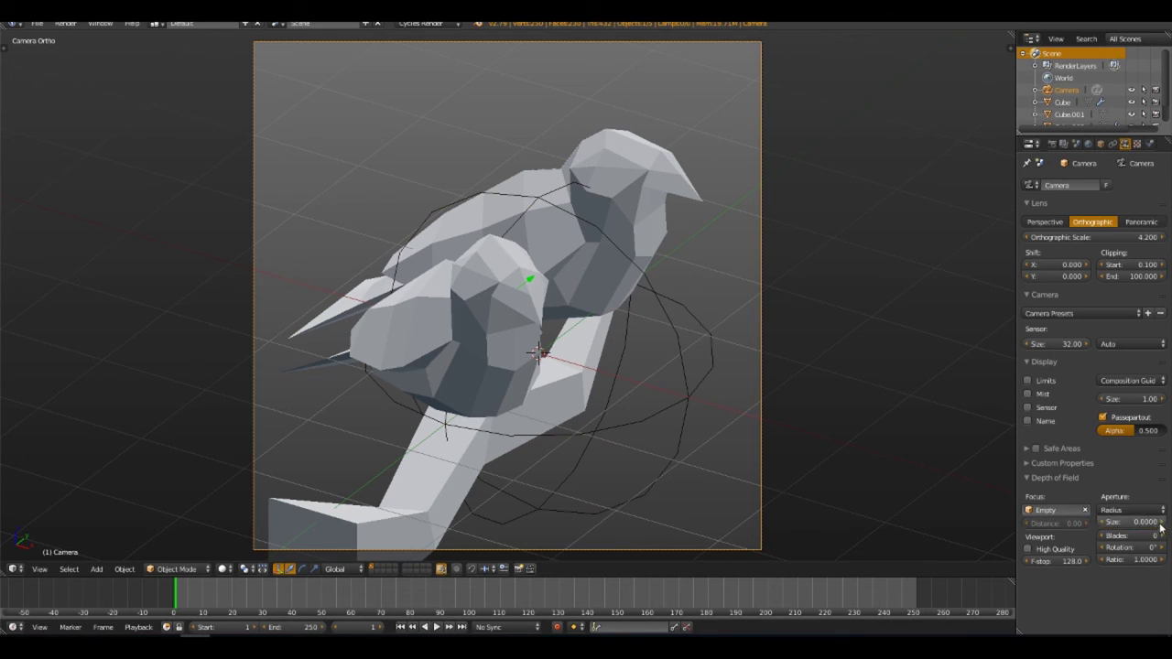
{"action": "key", "text": "ctrl+s"}
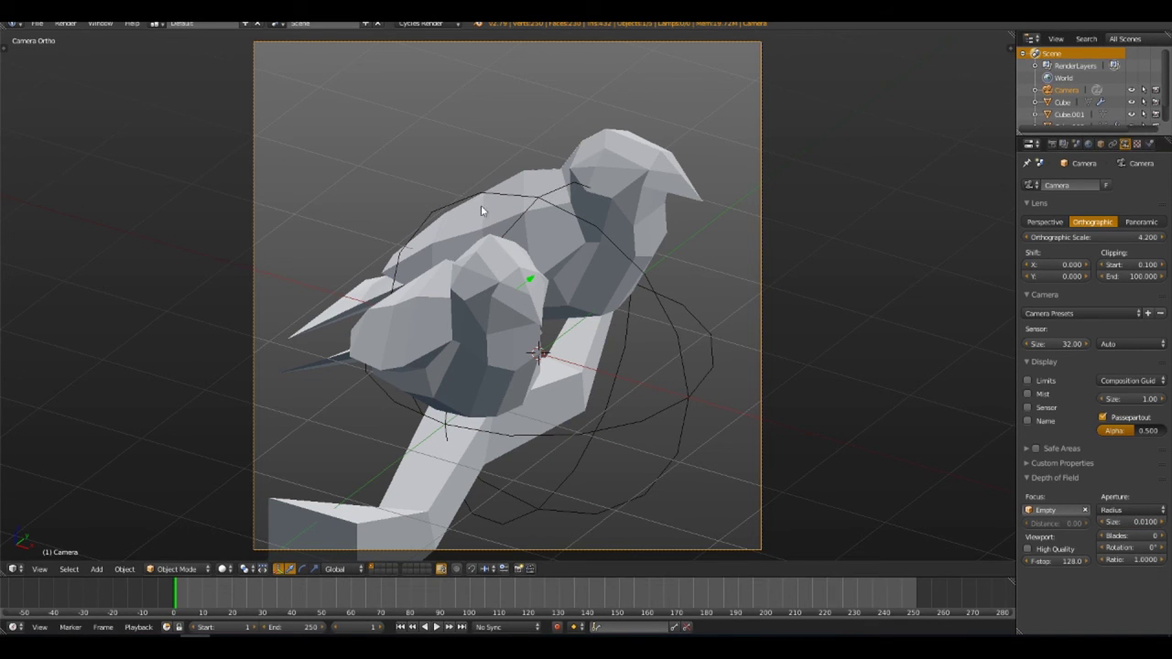
Step: Undo and redo recent bird rotation and selection changes to return to the camera
{"action": "key", "text": "ctrl+z"}
{"action": "key", "text": "ctrl+shift+z"}
{"action": "key", "text": "ctrl+z"}
{"action": "key", "text": "ctrl+z"}
{"action": "key", "text": "ctrl+z"}
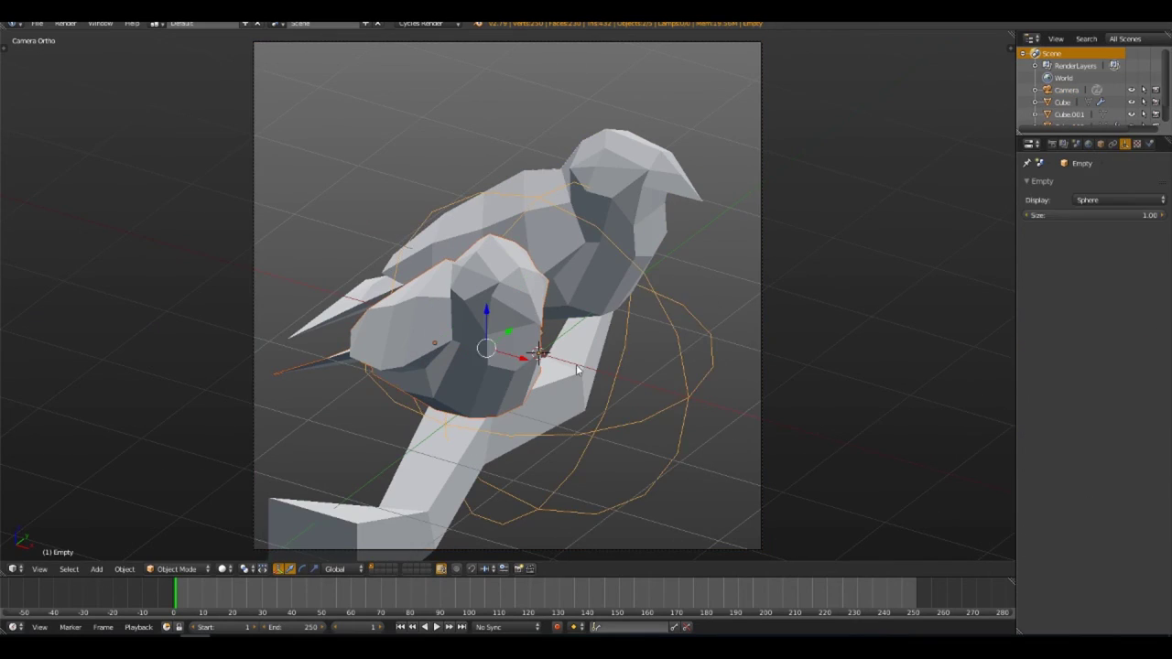
{"action": "key", "text": "ctrl+z"}
{"action": "key", "text": "ctrl+z"}
{"action": "key", "text": "ctrl+shift+z"}
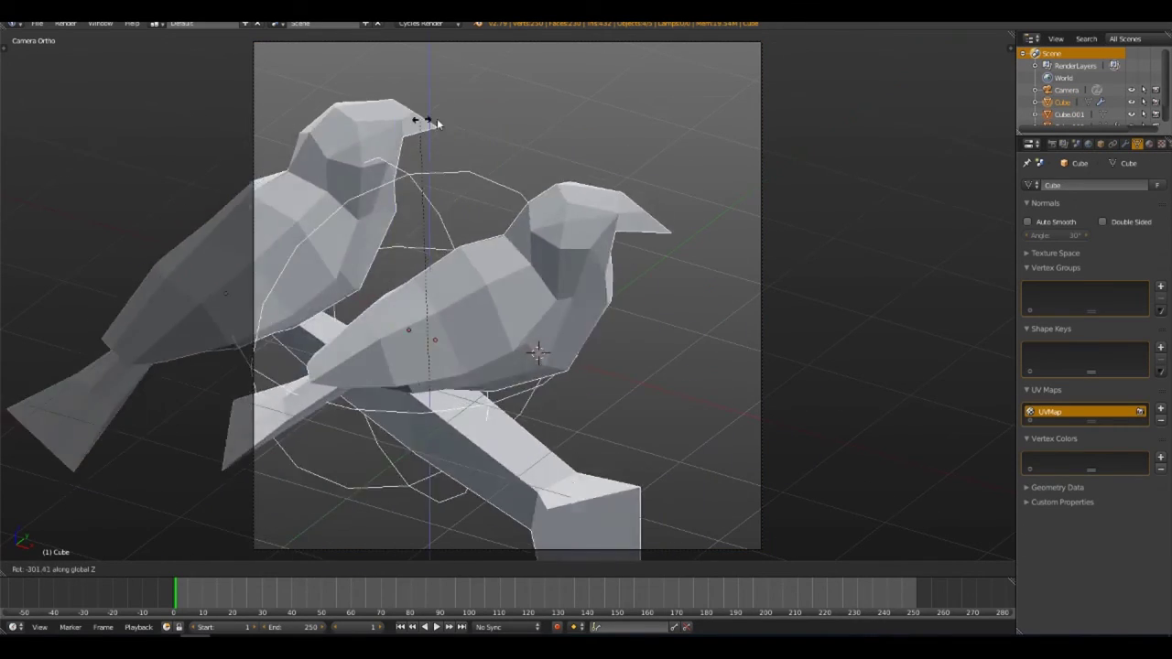
{"action": "key", "text": "ctrl+shift+z"}
{"action": "key", "text": "ctrl+z"}
{"action": "key", "text": "ctrl+z"}
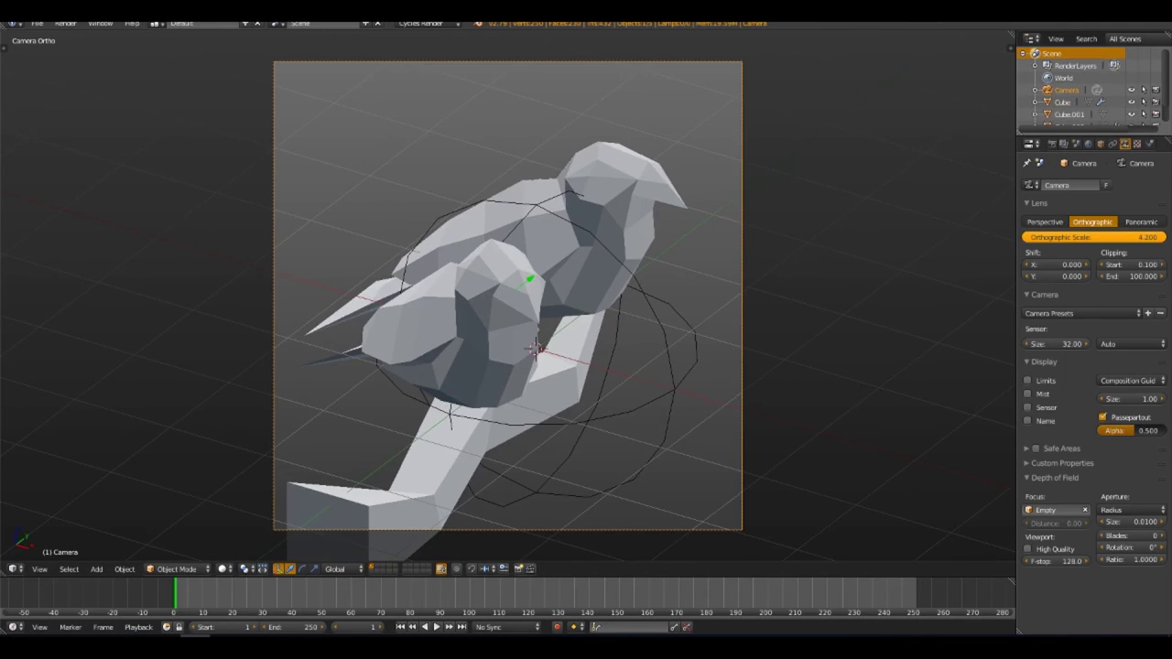
Step: Set the camera's orthographic scale to 5.100 and save the blend file over the existing one
{"action": "key", "text": "ctrl+z"}
{"action": "key", "text": "KP_0"}
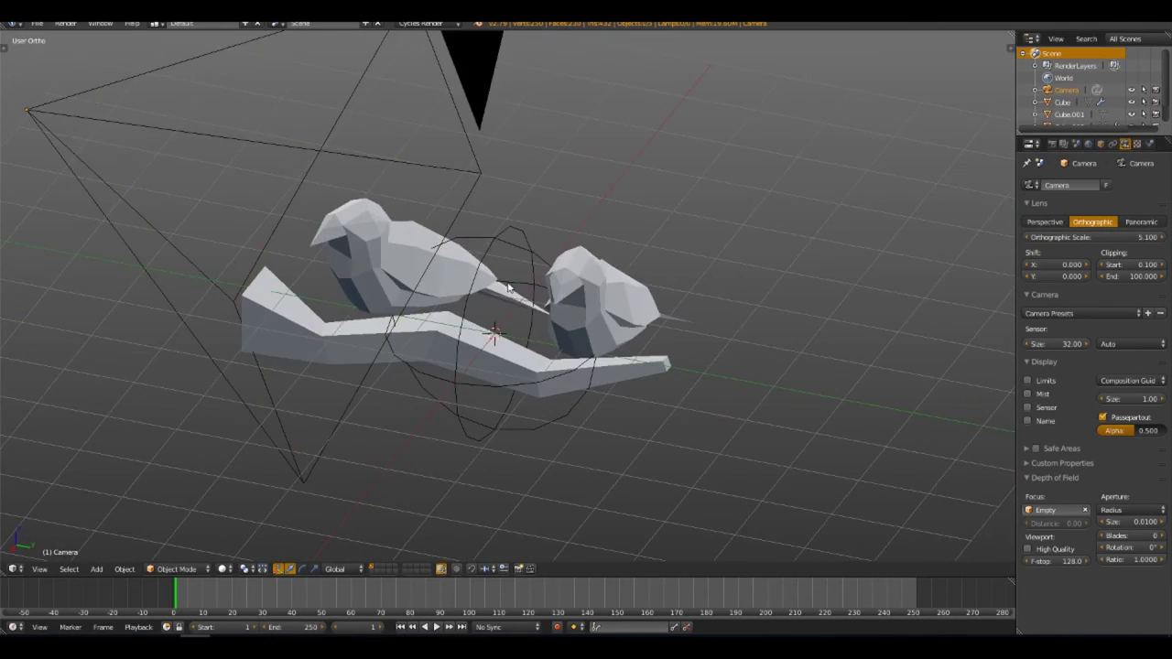
{"action": "middle_click_drag", "start_coordinate": [465, 295], "coordinate": [795, 251]}
{"action": "key", "text": "ctrl+z"}
{"action": "left_click", "coordinate": [1149, 143]}
{"action": "key", "text": "ctrl+s"}
{"action": "left_click", "coordinate": [438, 429]}
Step: Launch Paint.NET and open the texture image
{"action": "key", "text": "super"}
{"action": "type", "text": "paint"}
{"action": "key", "text": "Return"}
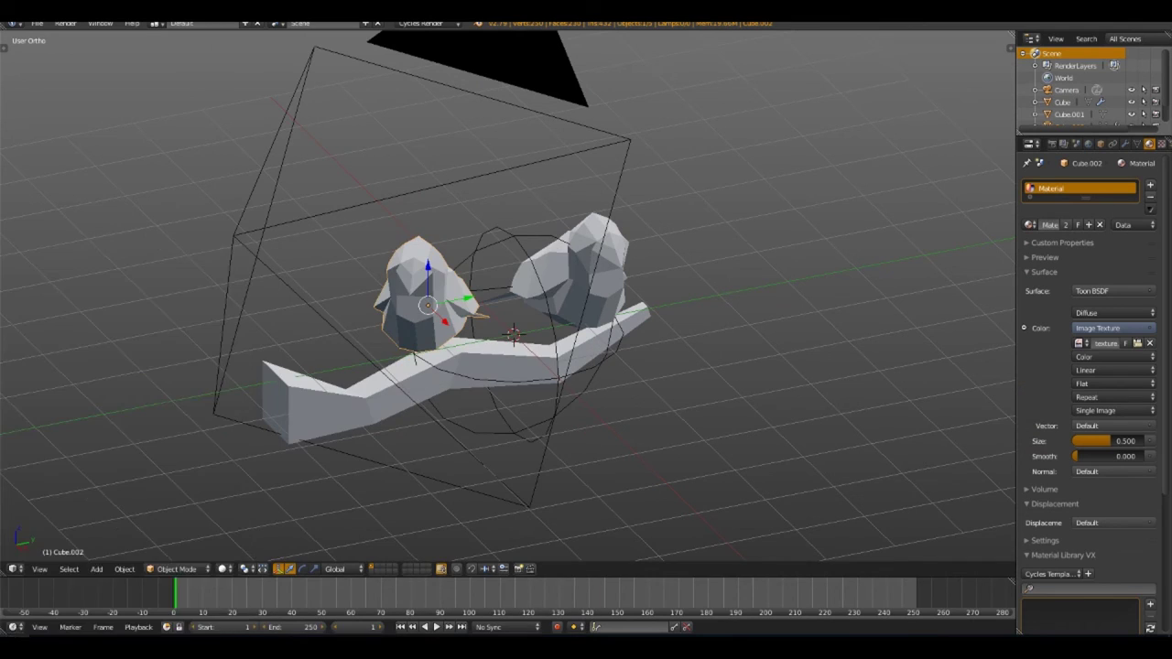
{"action": "left_click", "coordinate": [18, 23]}
{"action": "left_click", "coordinate": [214, 84]}
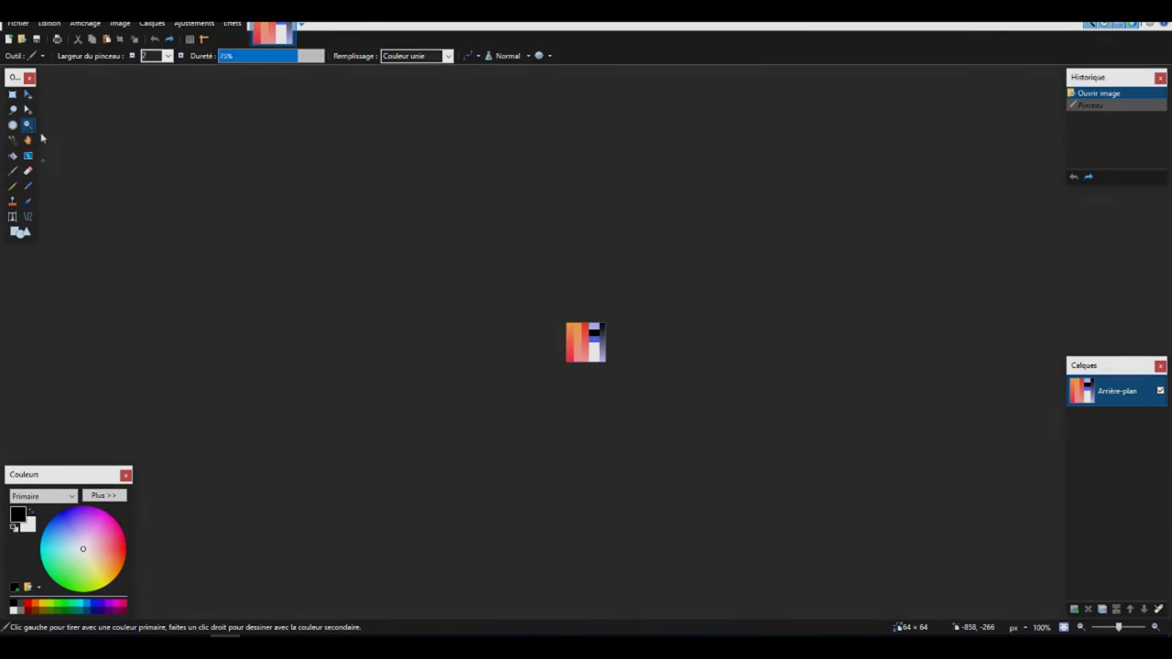
Step: Apply a Hue/Saturation hue shift of -19 so pink becomes purple and teal green
{"action": "key", "text": "ctrl+b"}
{"action": "left_click", "coordinate": [192, 23]}
{"action": "left_click", "coordinate": [217, 156]}
{"action": "mouse_move", "coordinate": [556, 286]}
{"action": "left_mouse_down"}
{"action": "mouse_move", "coordinate": [572, 287]}
{"action": "mouse_move", "coordinate": [519, 286]}
{"action": "left_mouse_up"}
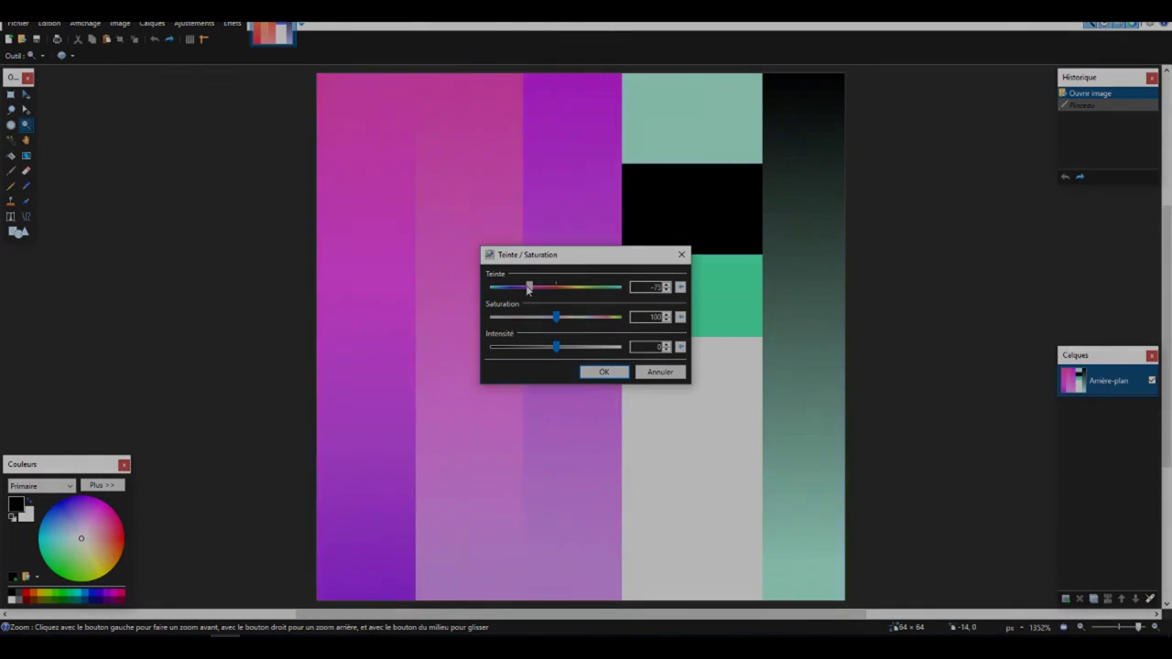
{"action": "left_click", "coordinate": [602, 372]}
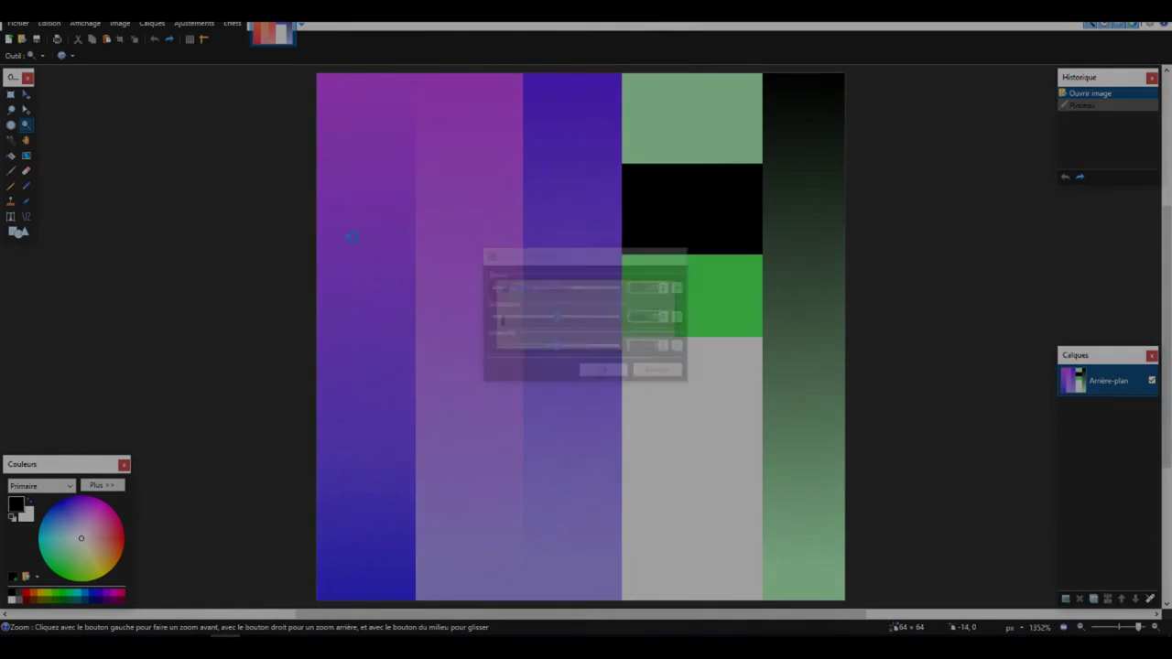
Step: Save the image as 'texture' in PNG format
{"action": "left_click", "coordinate": [16, 23]}
{"action": "left_click", "coordinate": [50, 106]}
{"action": "key", "text": "Return"}
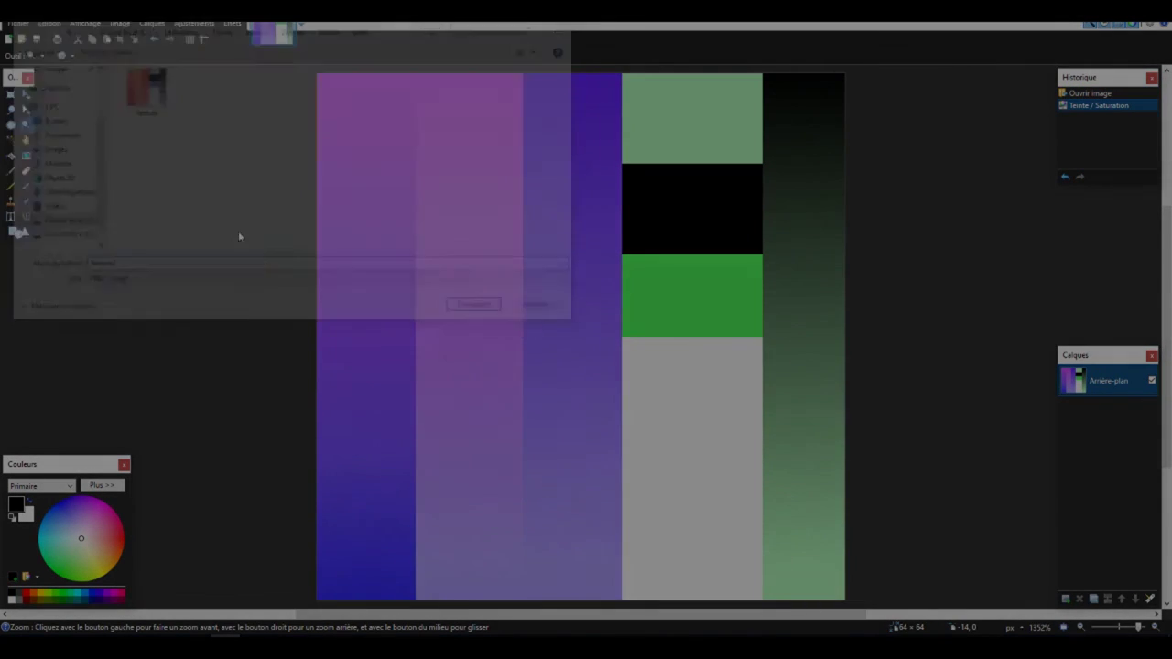
{"action": "left_click", "coordinate": [682, 423]}
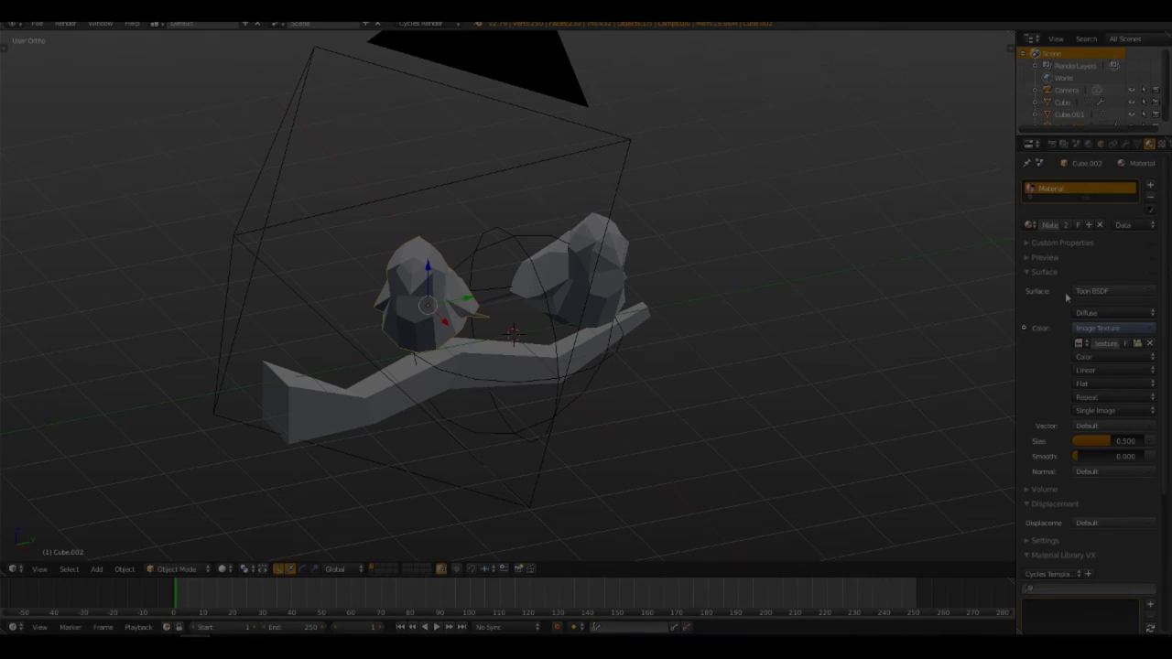
Step: Reload the recoloured texture in the Image Texture node and switch to Rendered shading
{"action": "left_click", "coordinate": [1099, 346]}
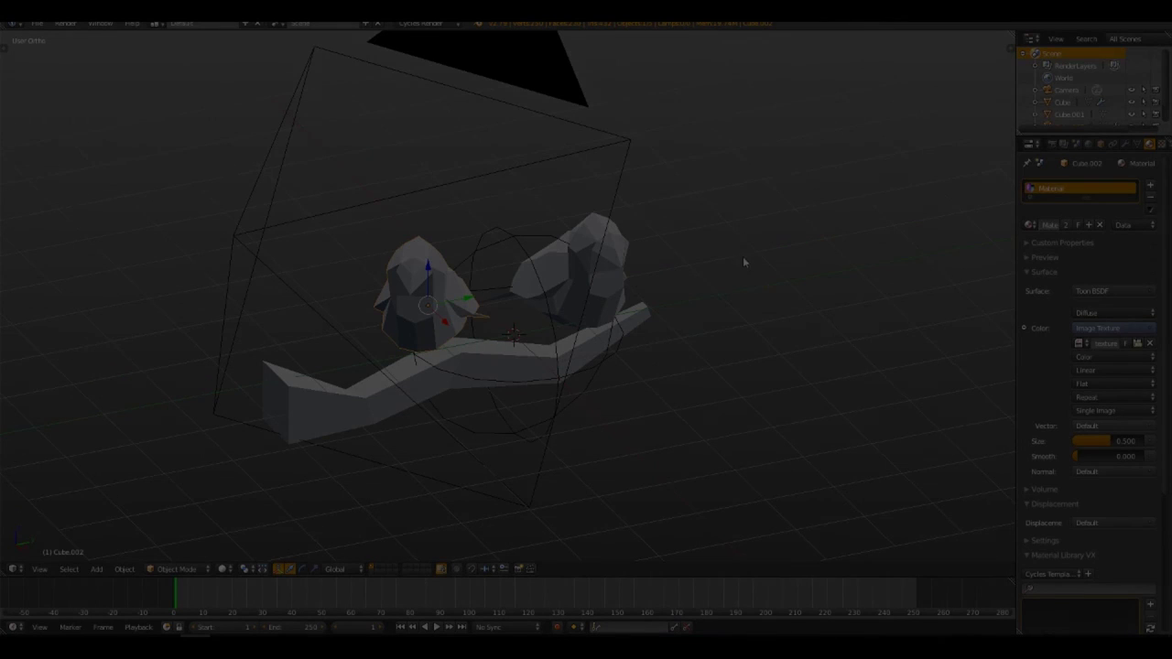
{"action": "left_click", "coordinate": [223, 569]}
{"action": "left_click", "coordinate": [252, 503]}
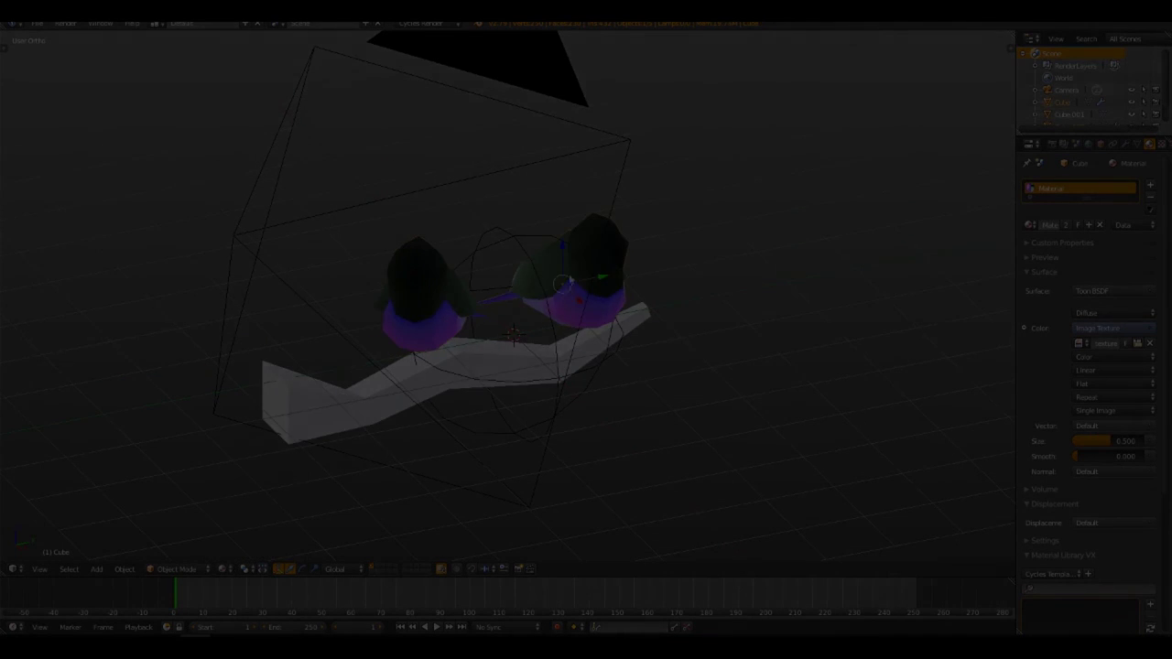